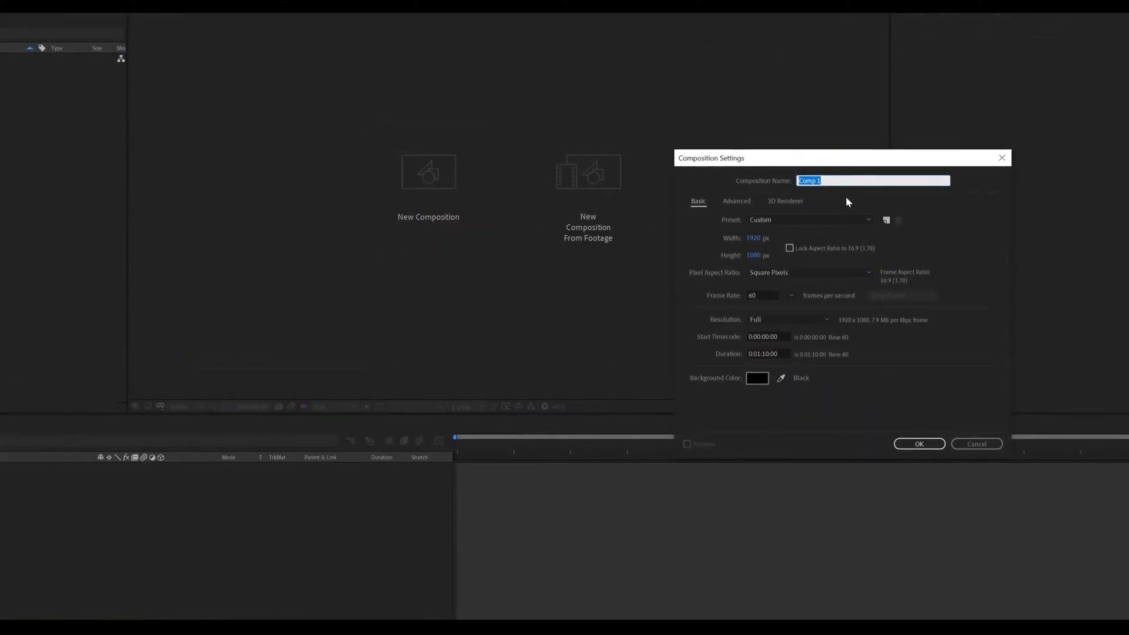
Create a composition named Signature Logo Animation with a duration of 0:00:10:00.
{"action": "type", "text": "Signature Logo Animation"}
{"action": "left_click", "coordinate": [757, 352]}
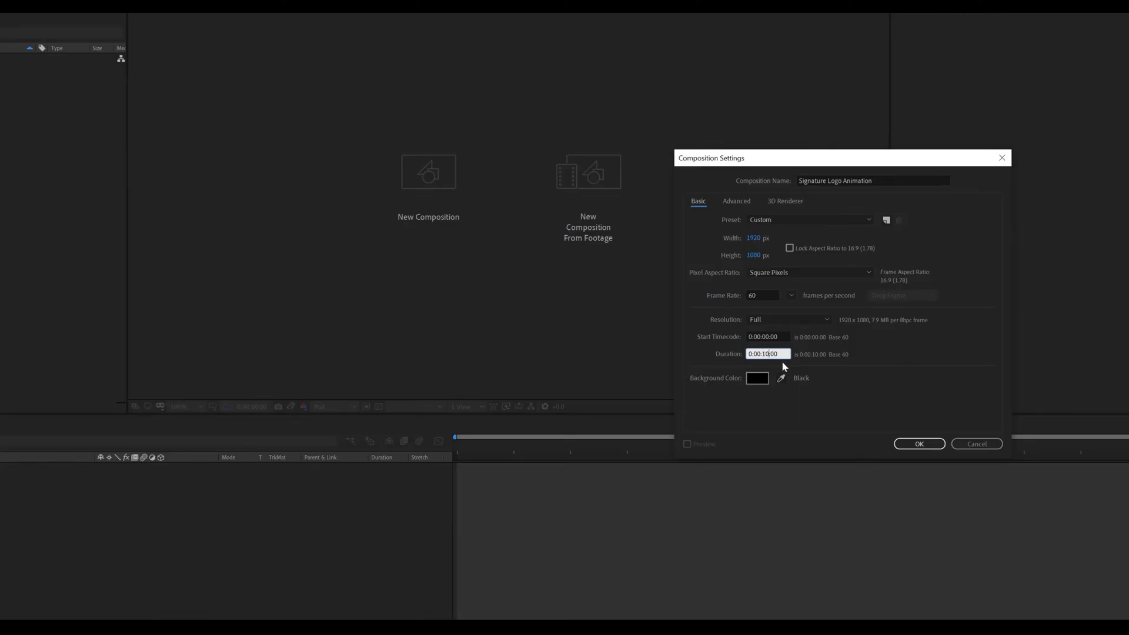
{"action": "left_click", "coordinate": [915, 442]}
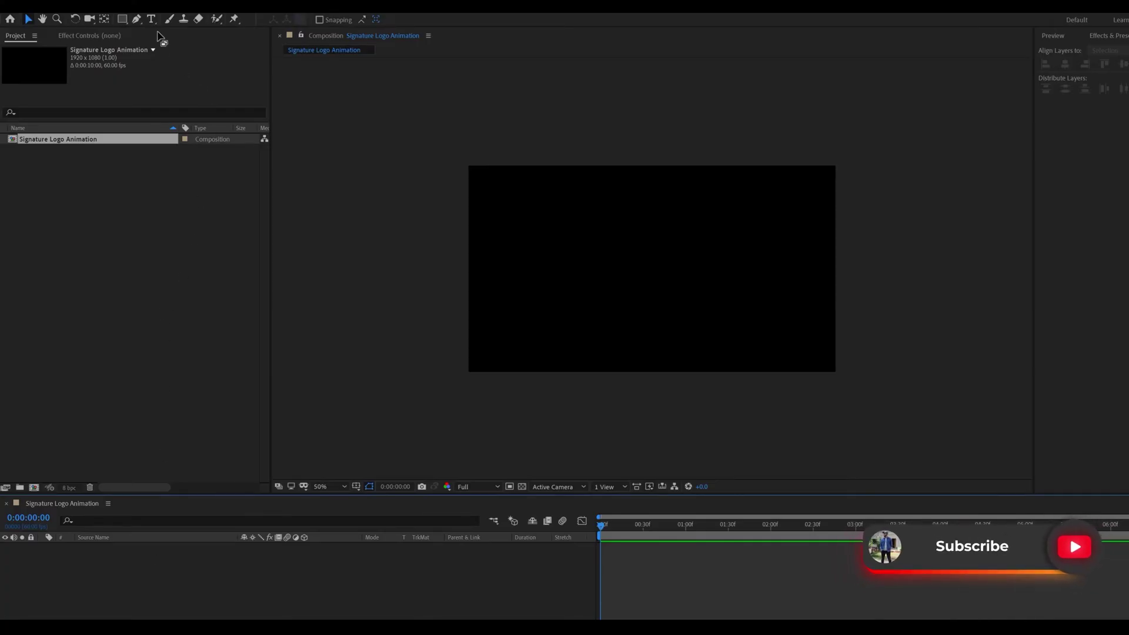
Add a text layer reading "Signature" in the Housttely Signature font.
{"action": "left_click", "coordinate": [151, 19]}
{"action": "left_click", "coordinate": [583, 249]}
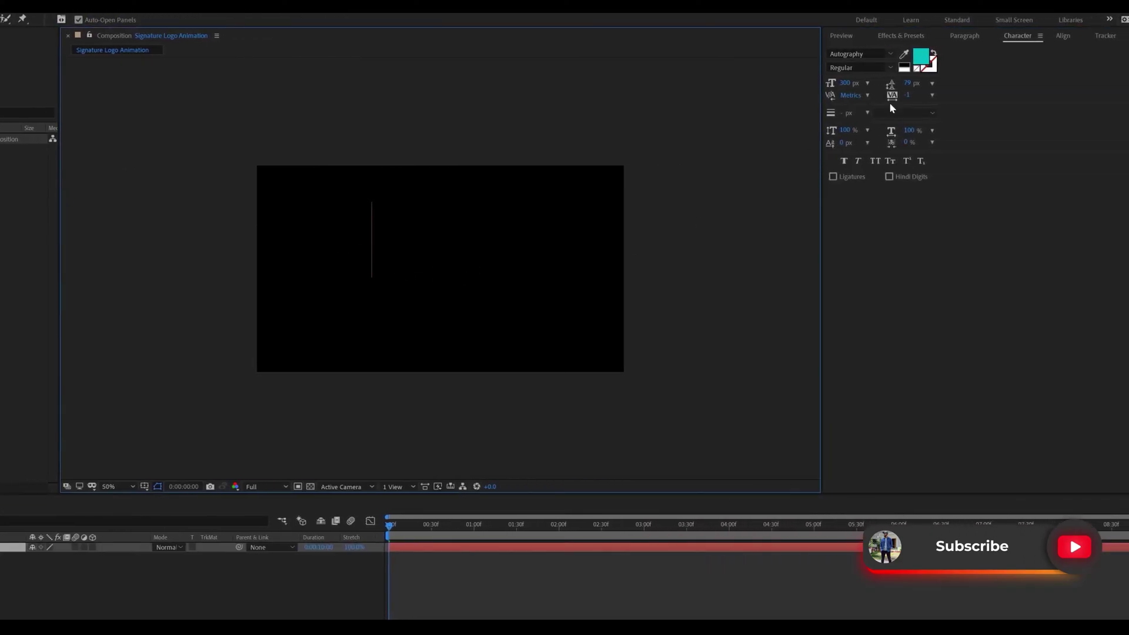
{"action": "left_click", "coordinate": [890, 55]}
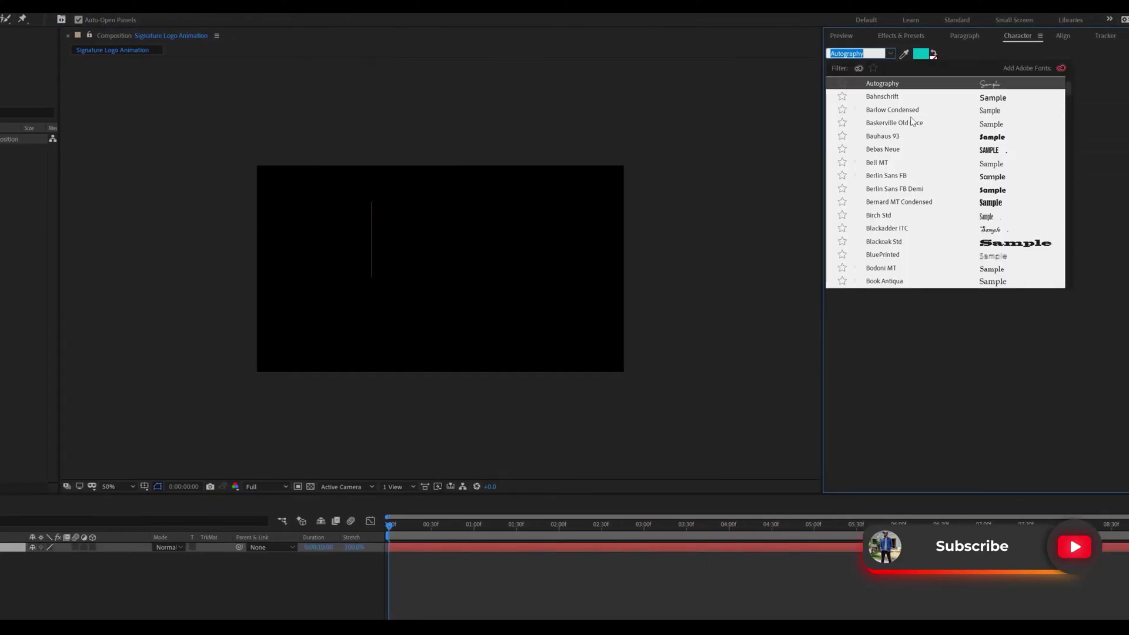
{"action": "type", "text": "hou"}
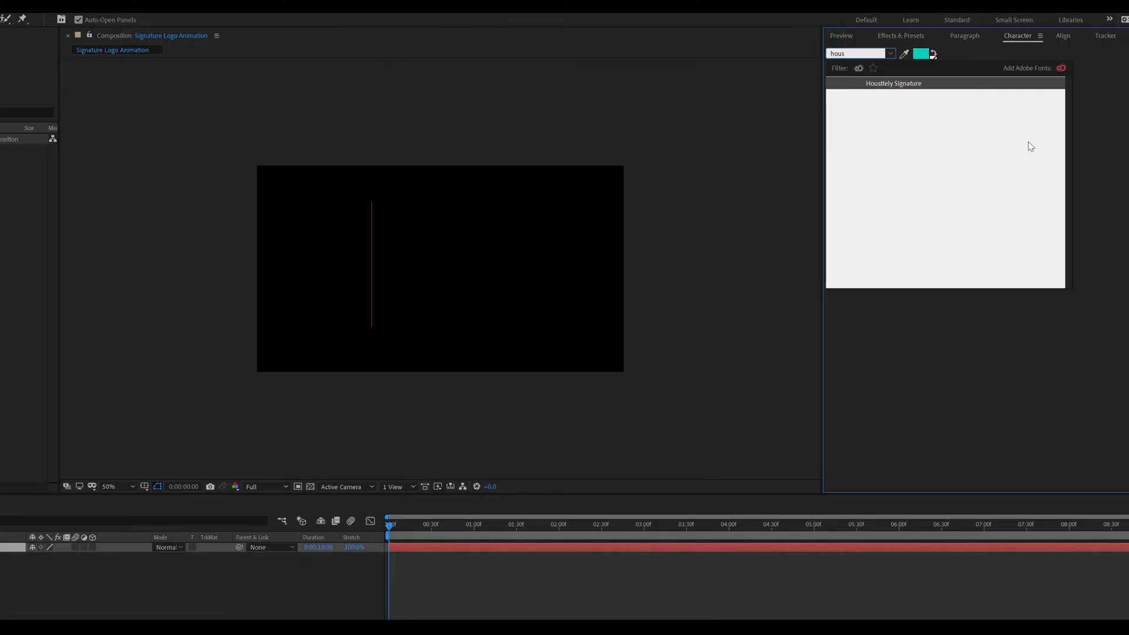
{"action": "type", "text": "s"}
{"action": "left_click", "coordinate": [923, 87]}
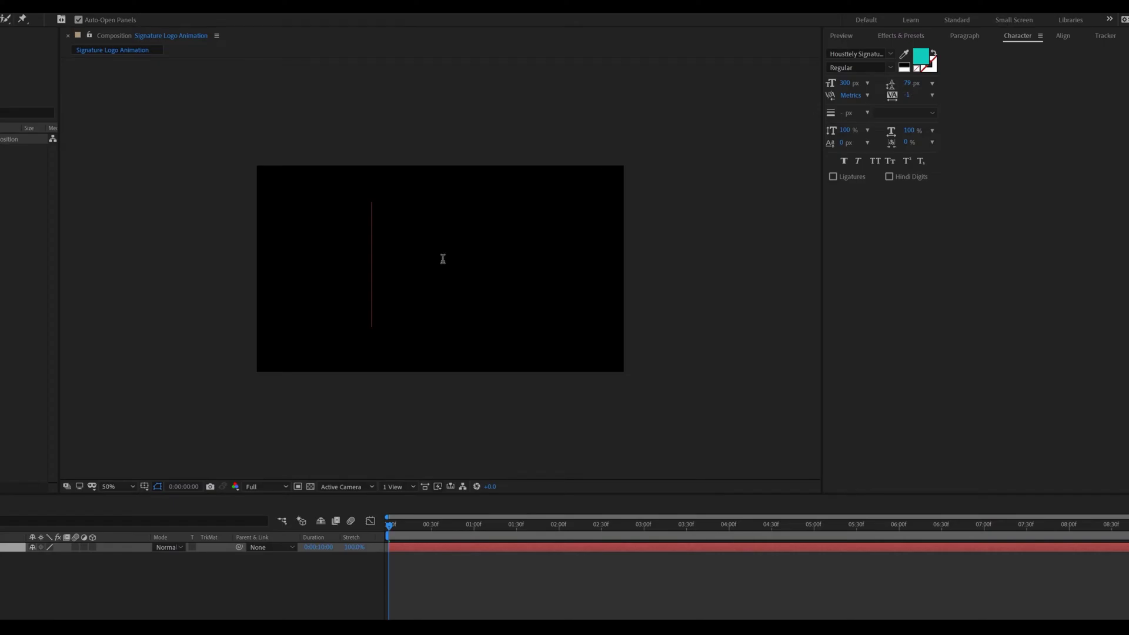
{"action": "type", "text": "Signa"}
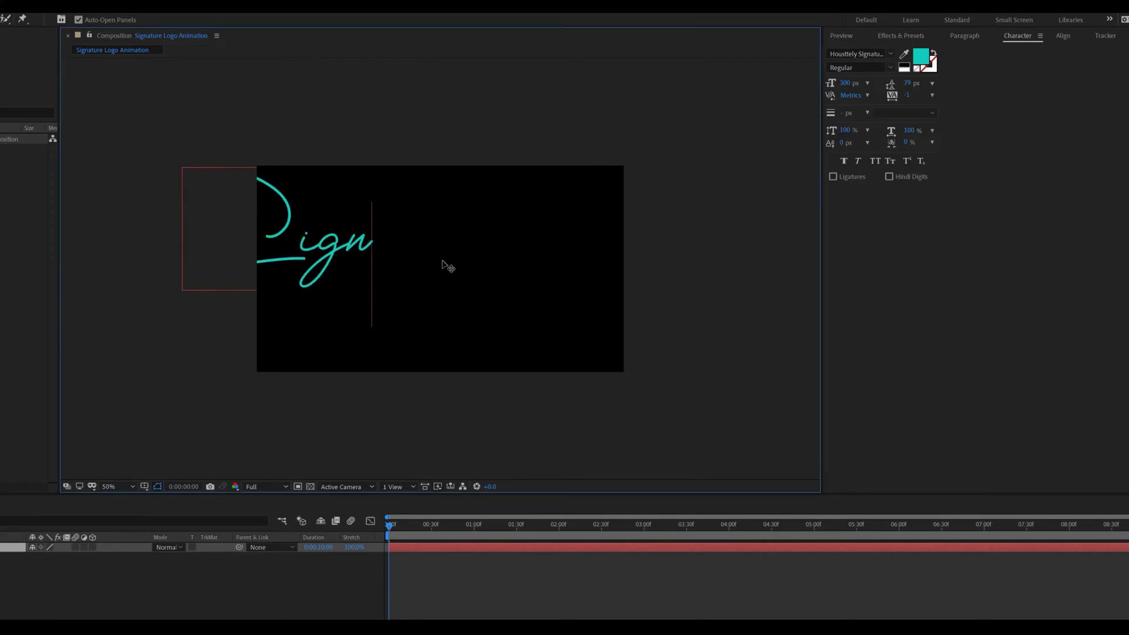
{"action": "type", "text": "ture"}
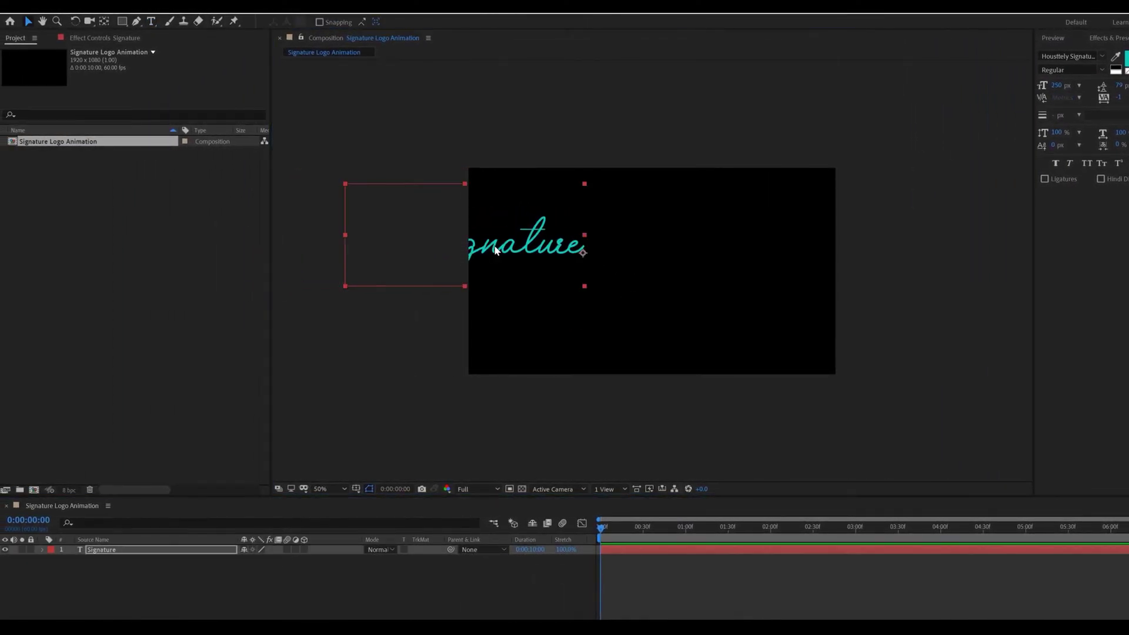
Set the text size to 200 px and position the word in the middle of the composition.
{"action": "mouse_move", "coordinate": [497, 251]}
{"action": "left_mouse_down"}
{"action": "mouse_move", "coordinate": [593, 272]}
{"action": "mouse_move", "coordinate": [660, 265]}
{"action": "mouse_move", "coordinate": [678, 279]}
{"action": "left_mouse_up"}
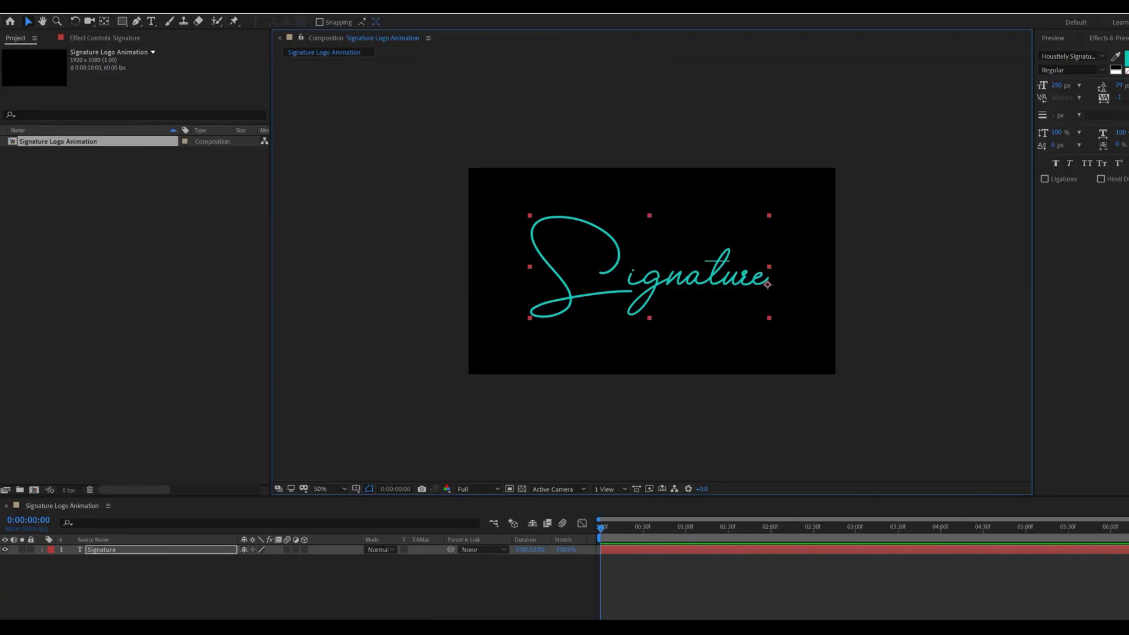
{"action": "left_click", "coordinate": [1061, 85]}
{"action": "type", "text": "2"}
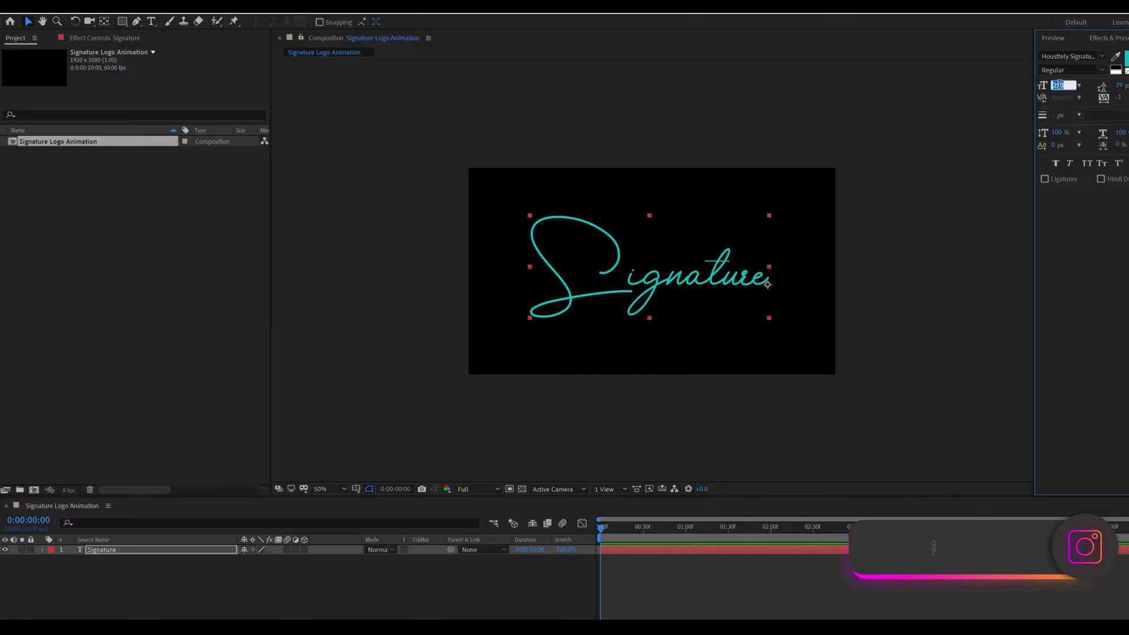
{"action": "type", "text": "00"}
{"action": "key", "text": "Return"}
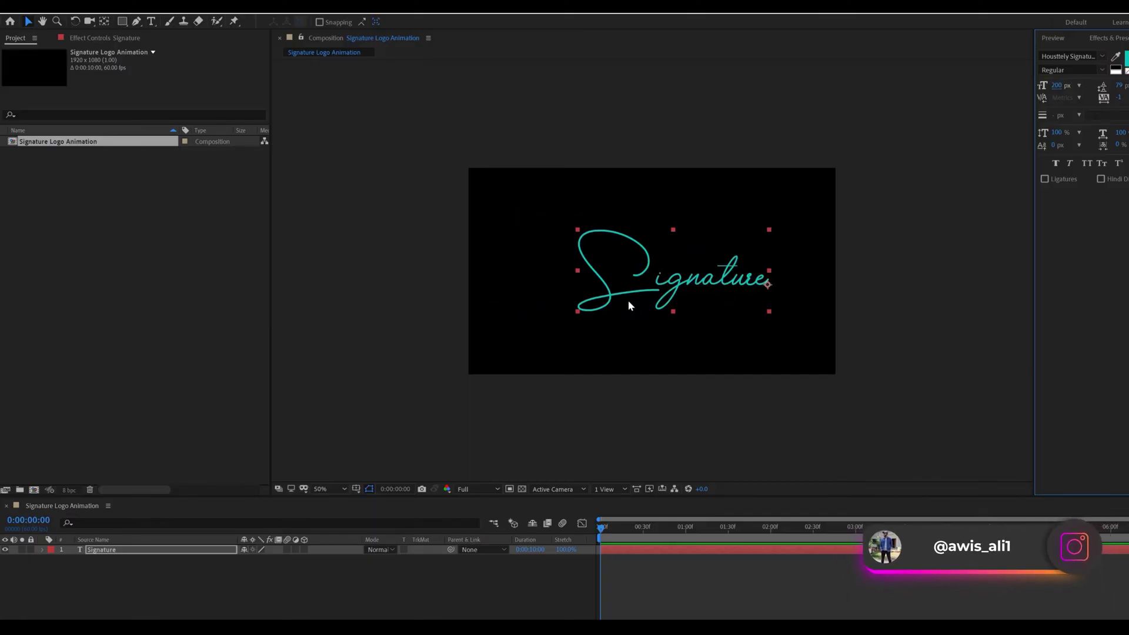
{"action": "left_click_drag", "start_coordinate": [629, 306], "coordinate": [608, 307]}
{"action": "left_click", "coordinate": [148, 588]}
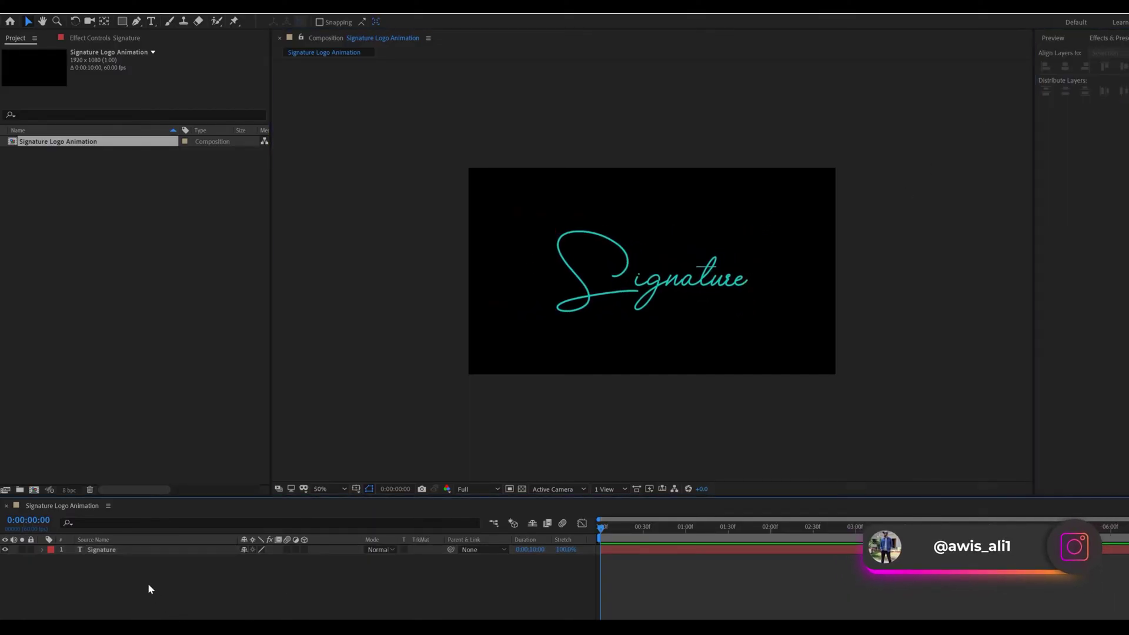
Center the Signature layer's anchor point on the text and rotate the layer to -5°.
{"action": "left_click", "coordinate": [106, 550]}
{"action": "key", "text": "y"}
{"action": "key", "text": "r"}
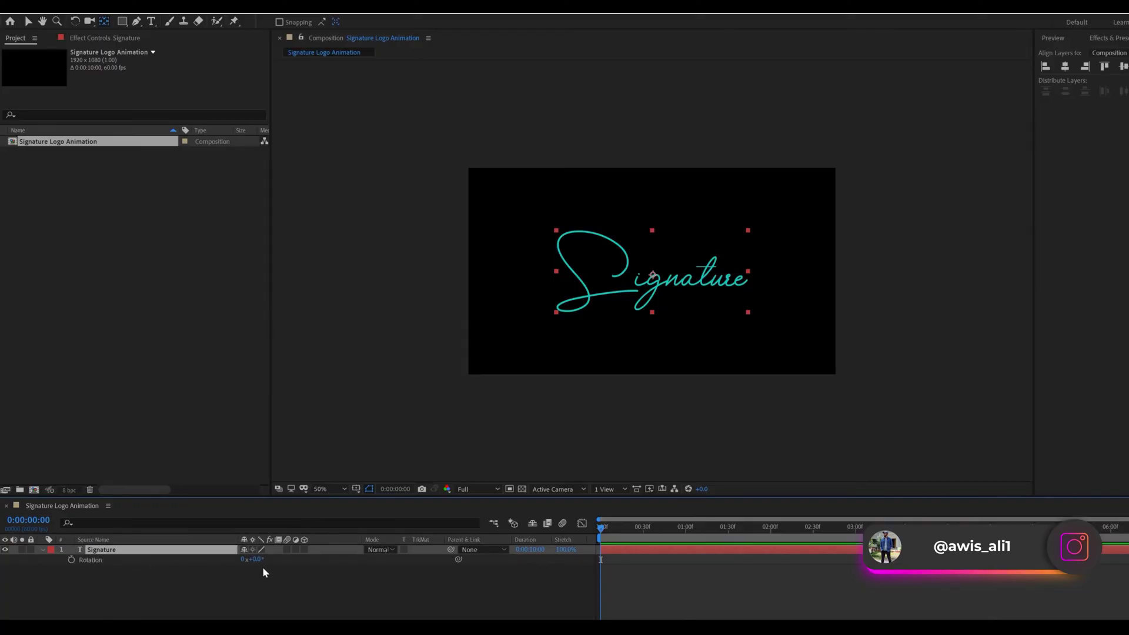
{"action": "left_click", "coordinate": [257, 559]}
{"action": "type", "text": "-5"}
{"action": "key", "text": "Return"}
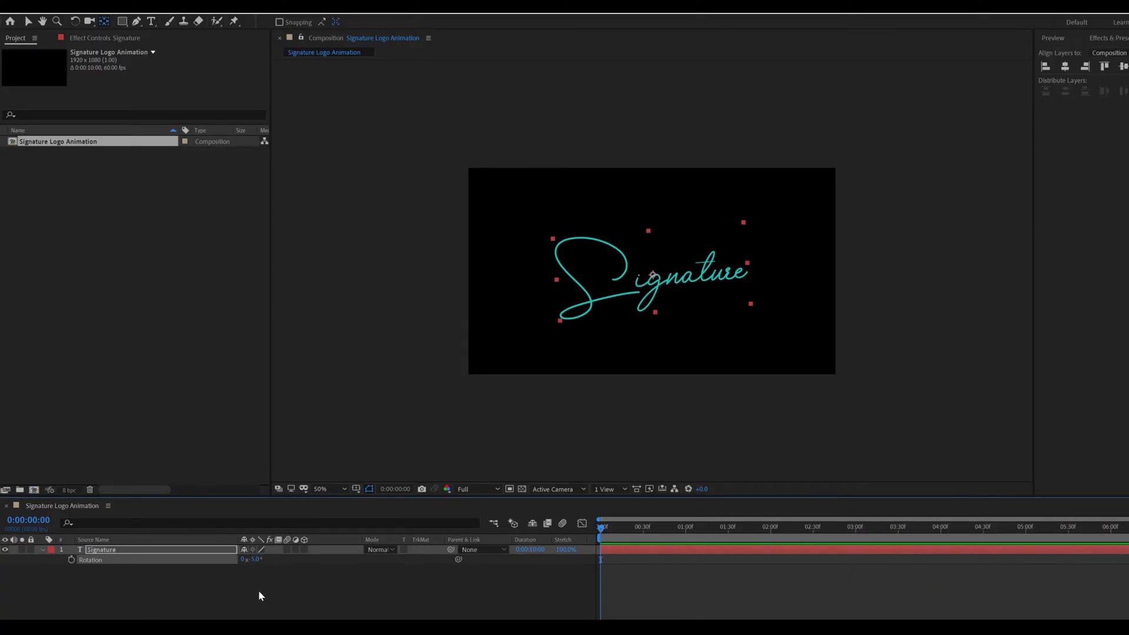
{"action": "left_click", "coordinate": [259, 592]}
{"action": "scroll", "coordinate": [613, 257], "scroll_direction": "up", "scroll_amount": 1}
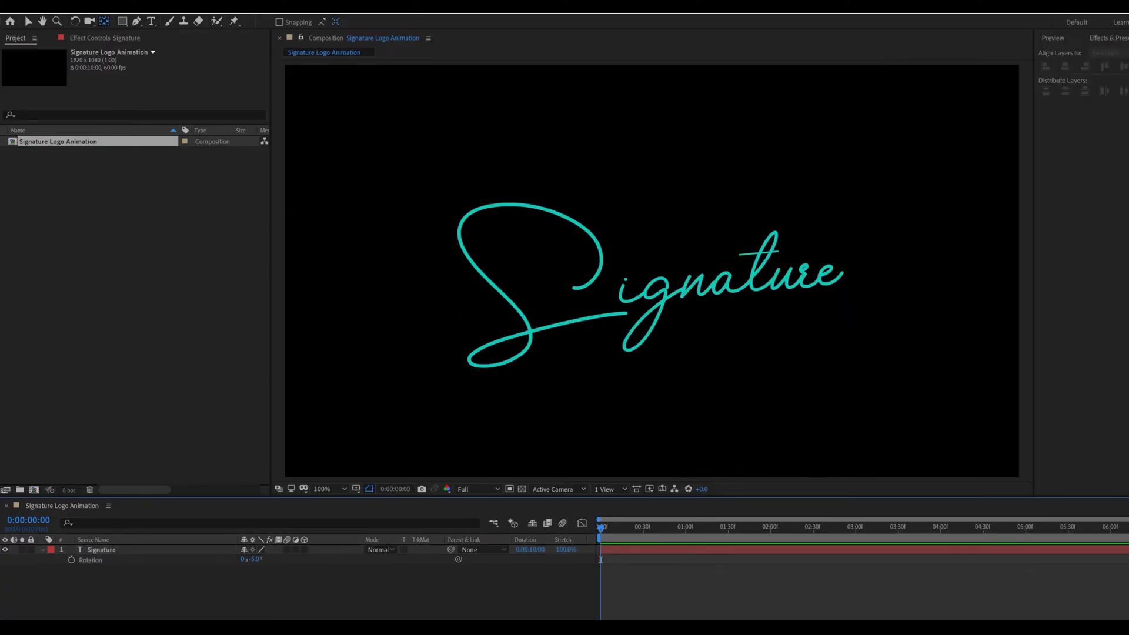
{"action": "left_click", "coordinate": [58, 560]}
{"action": "left_click", "coordinate": [41, 549]}
Draw an open curved path with the Pen tool from the end of the S's underline stroke, bending down below the word.
{"action": "left_click", "coordinate": [134, 23]}
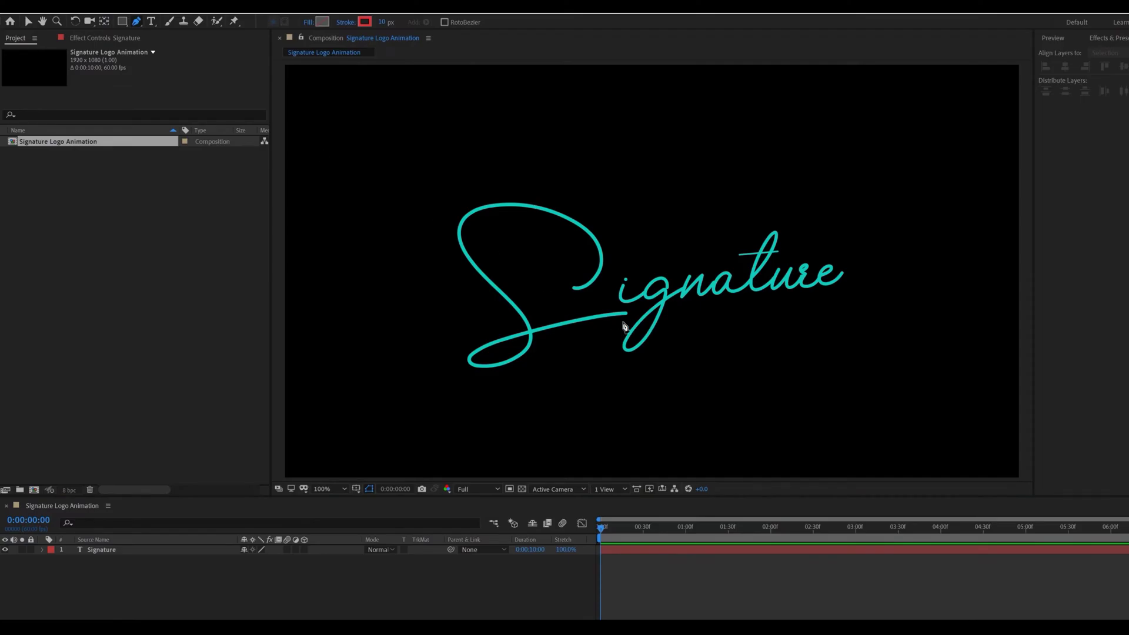
{"action": "key", "text": "period"}
{"action": "key", "text": "period"}
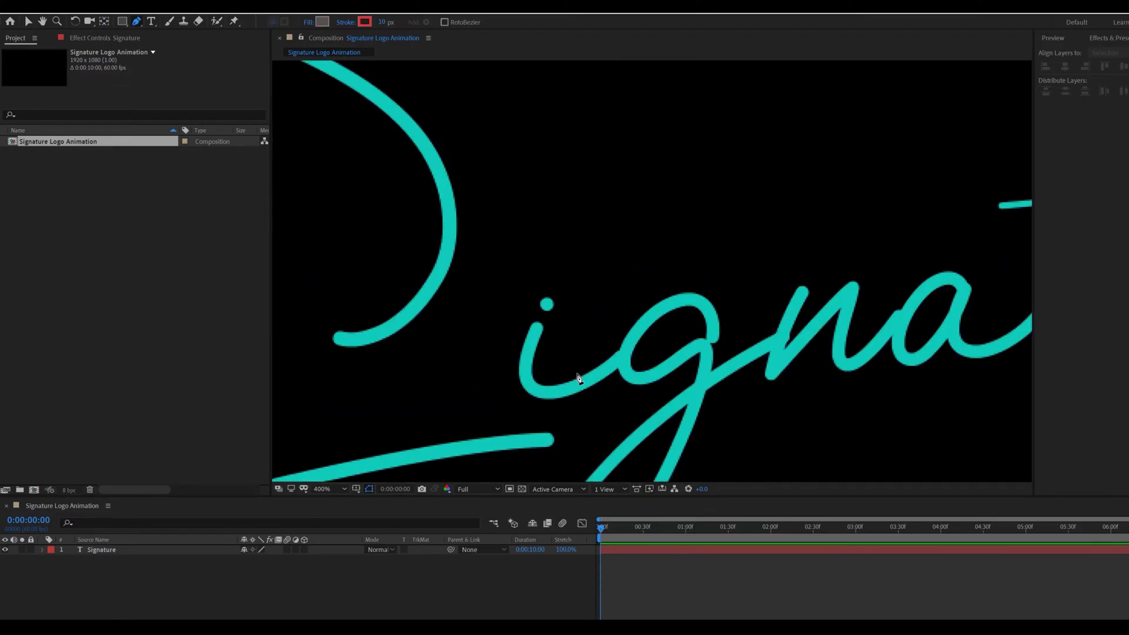
{"action": "left_click", "coordinate": [547, 444]}
{"action": "key", "text": "comma"}
{"action": "key", "text": "comma"}
{"action": "mouse_move", "coordinate": [692, 390]}
{"action": "left_mouse_down"}
{"action": "mouse_move", "coordinate": [663, 415]}
{"action": "mouse_move", "coordinate": [599, 428]}
{"action": "mouse_move", "coordinate": [564, 451]}
{"action": "mouse_move", "coordinate": [576, 479]}
{"action": "left_mouse_up"}
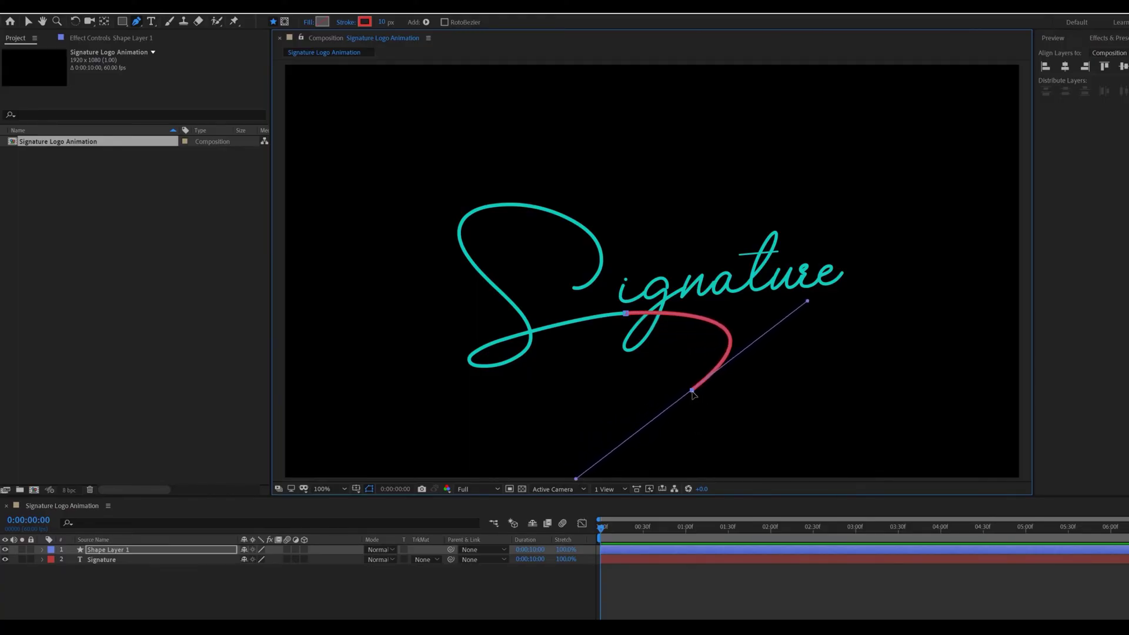
{"action": "left_click_drag", "start_coordinate": [692, 390], "coordinate": [696, 405]}
{"action": "key", "text": "F2"}
Change the line cap of the curved shape's stroke to Round Cap.
{"action": "key", "text": "period"}
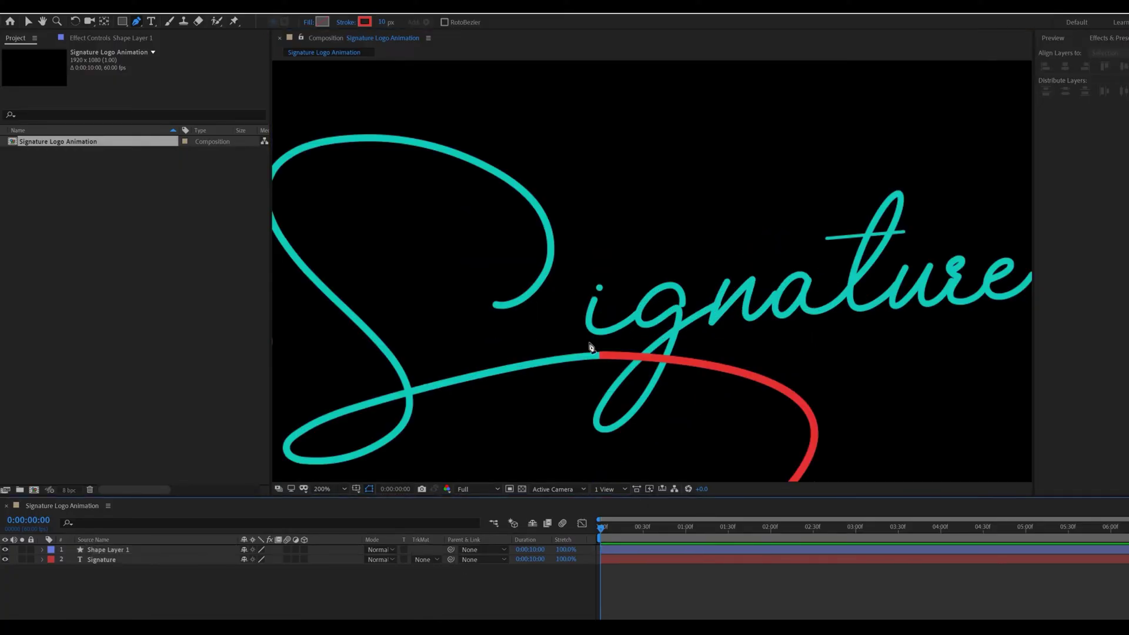
{"action": "key", "text": "period"}
{"action": "left_click", "coordinate": [131, 550]}
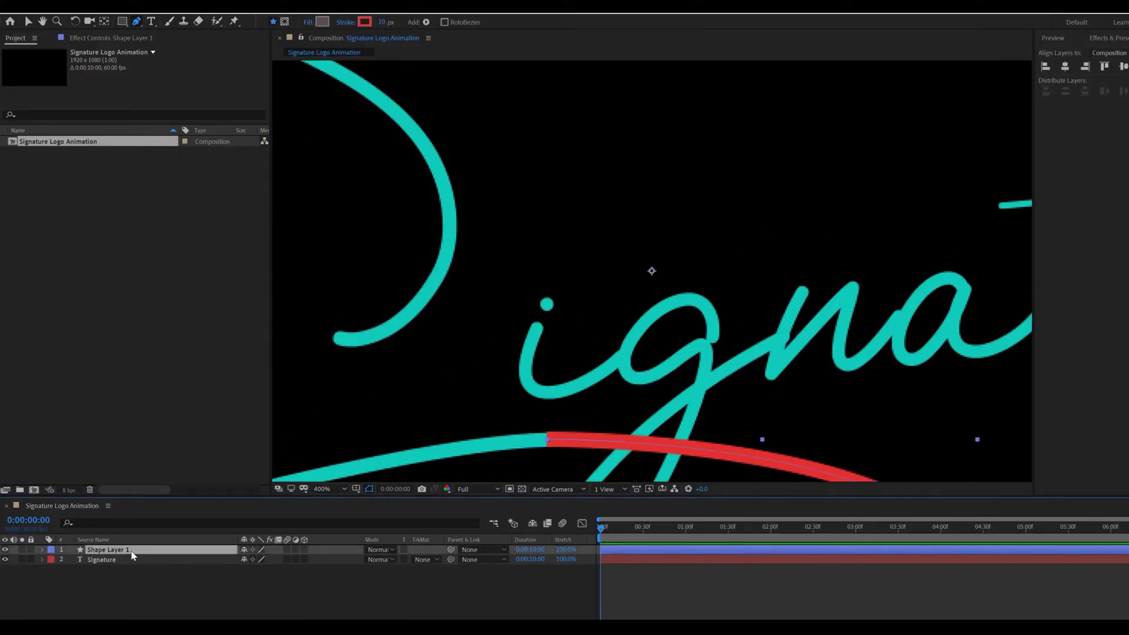
{"action": "left_click", "coordinate": [43, 550]}
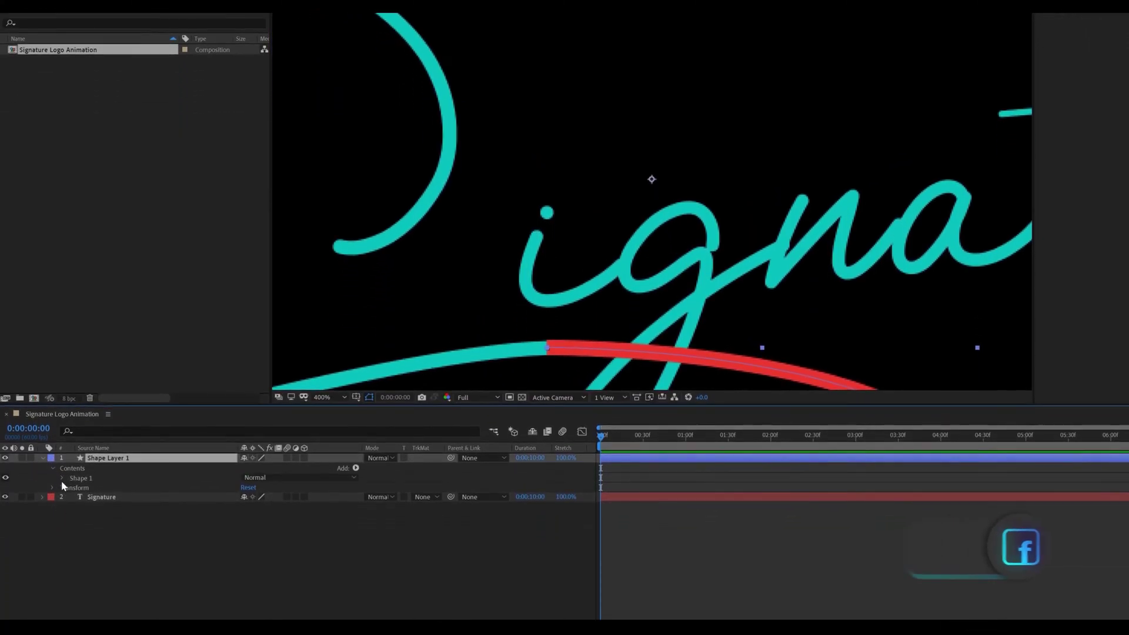
{"action": "left_click", "coordinate": [61, 478]}
{"action": "left_click", "coordinate": [72, 497]}
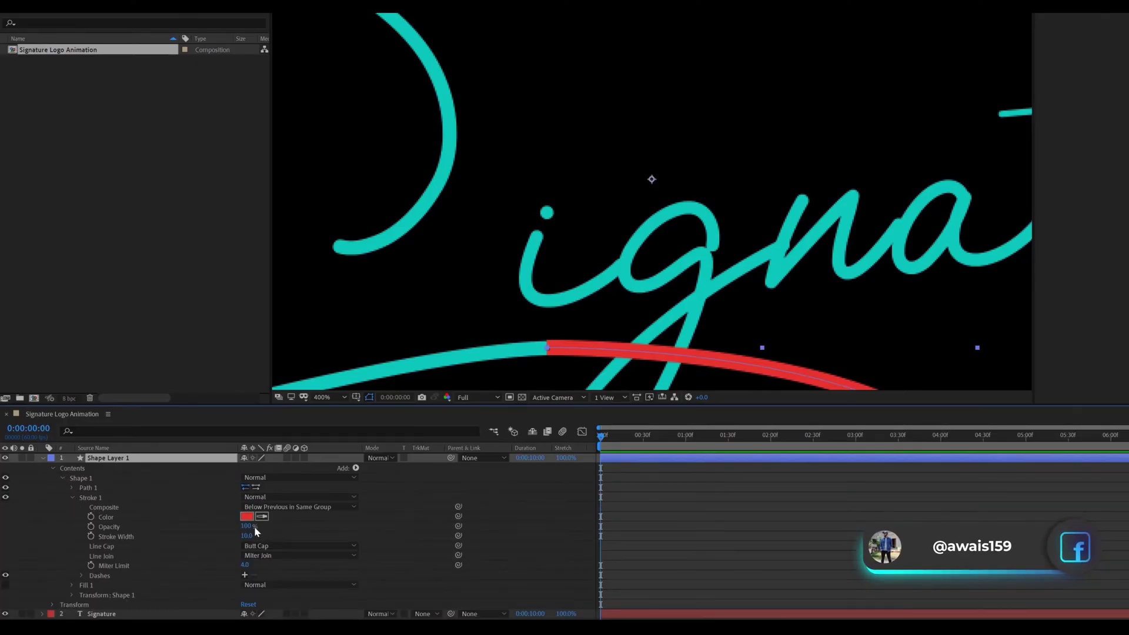
{"action": "left_click", "coordinate": [260, 546]}
{"action": "left_click", "coordinate": [270, 569]}
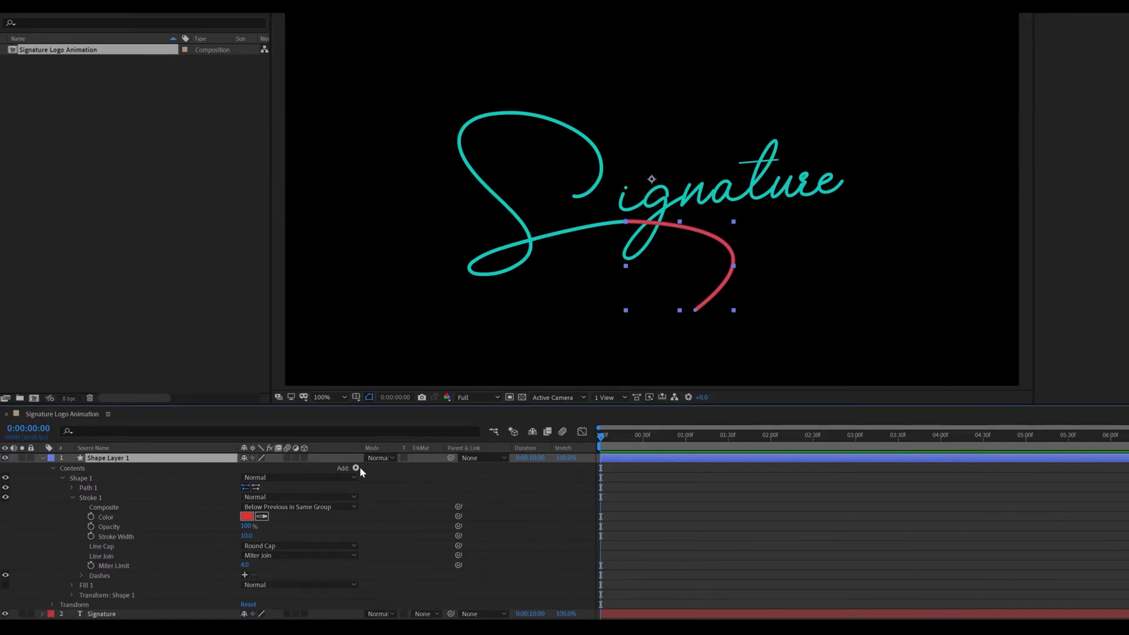
Add Trim Paths to the shape layer and keyframe Start and End at 100% at time zero.
{"action": "left_click", "coordinate": [356, 468]}
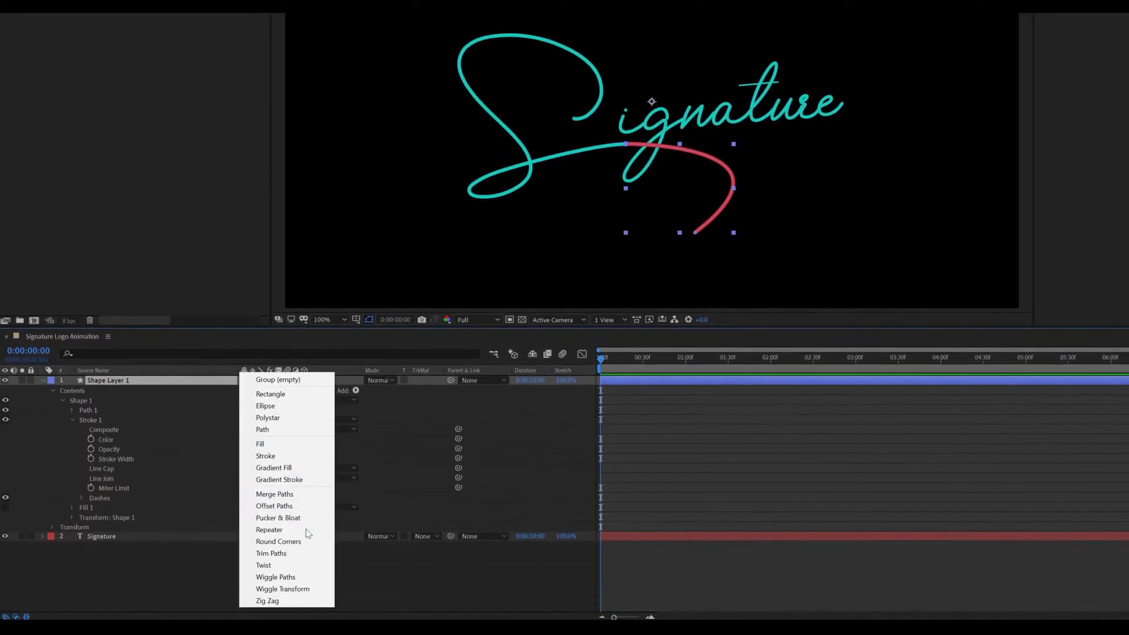
{"action": "left_click", "coordinate": [289, 555]}
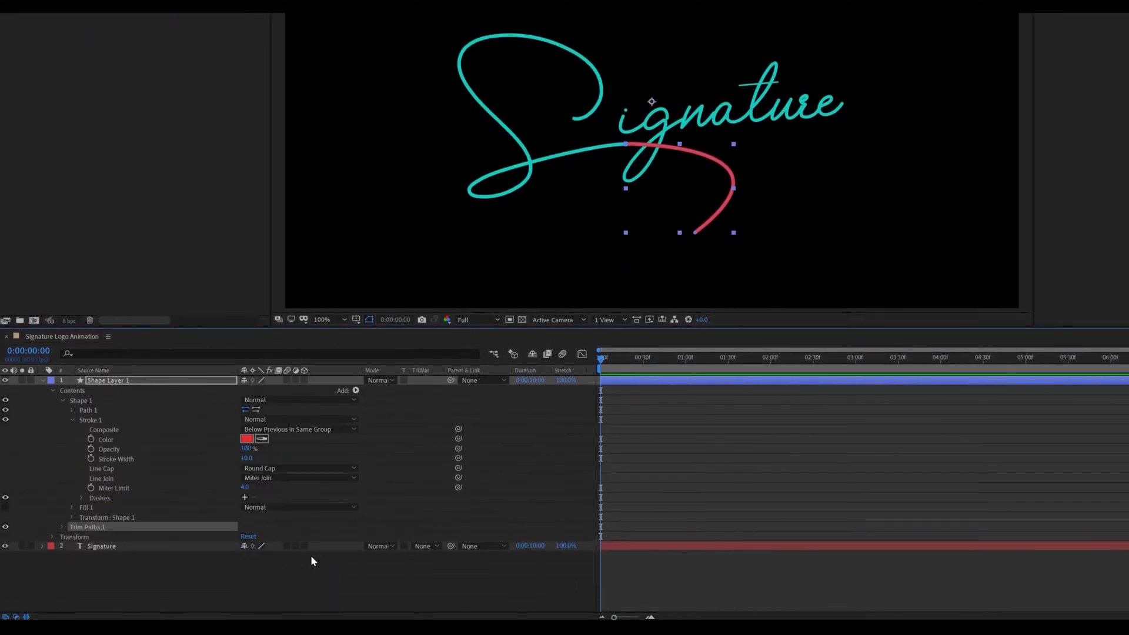
{"action": "left_click", "coordinate": [61, 527]}
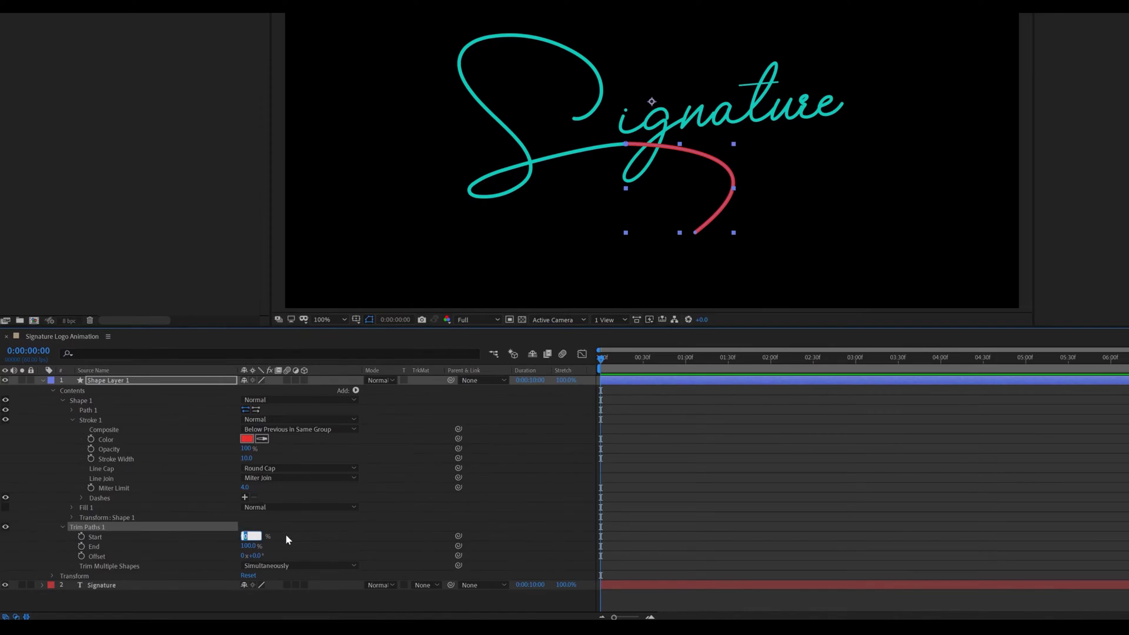
{"action": "left_click", "coordinate": [288, 537]}
{"action": "left_click_drag", "start_coordinate": [247, 537], "coordinate": [307, 535]}
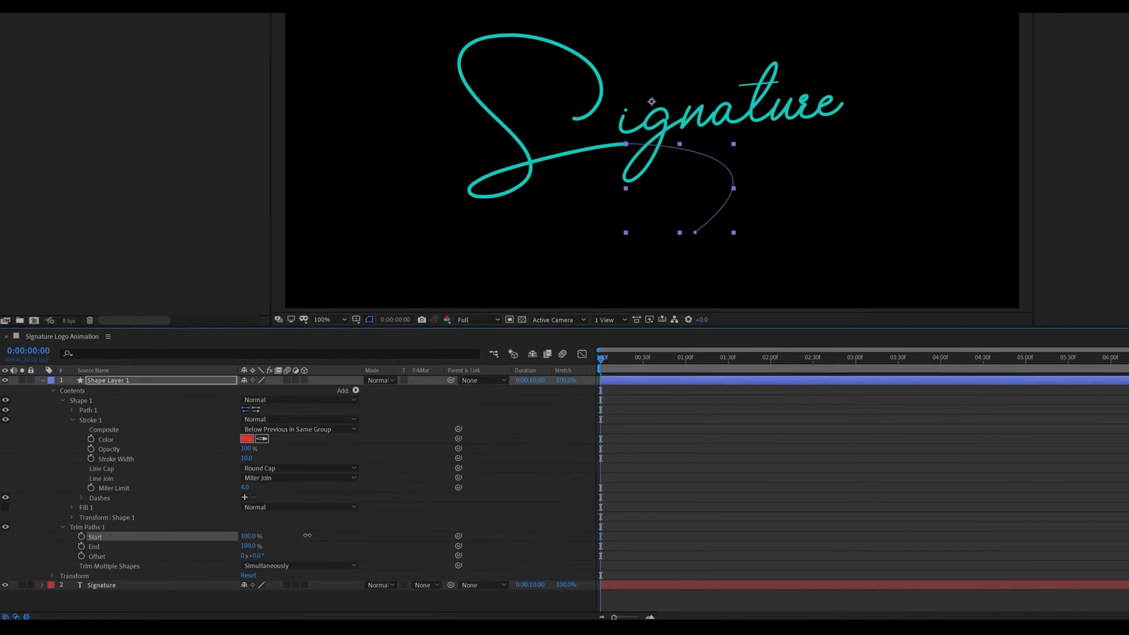
{"action": "left_click", "coordinate": [81, 537]}
{"action": "left_click", "coordinate": [82, 546]}
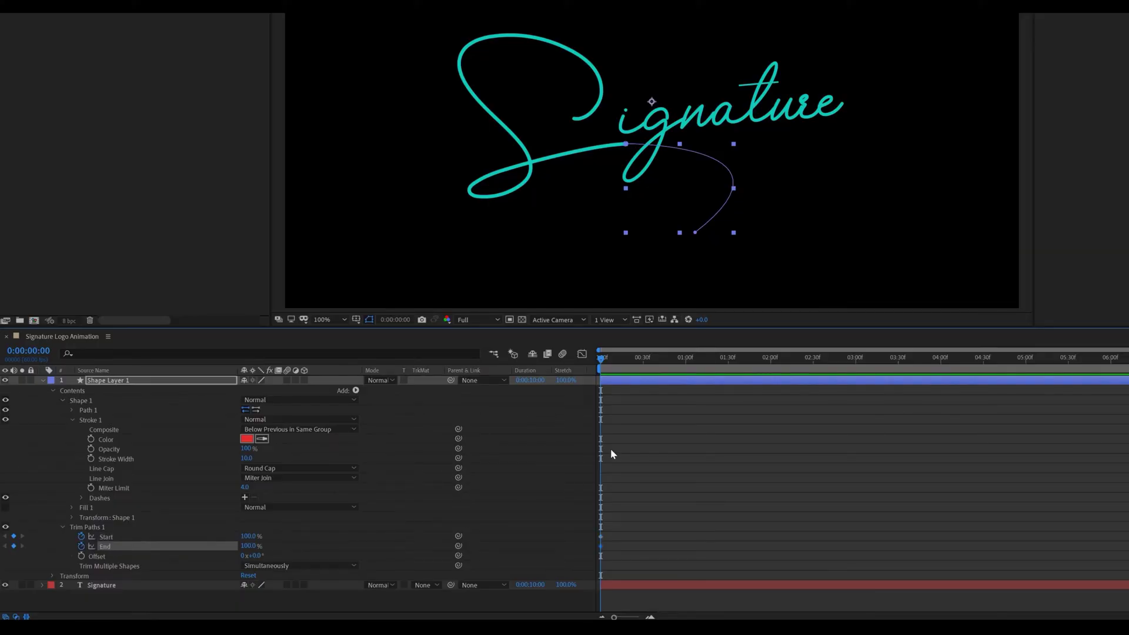
Keyframe the Trim Paths Start and End at 0% at 0:00:00:59.
{"action": "left_click", "coordinate": [684, 362]}
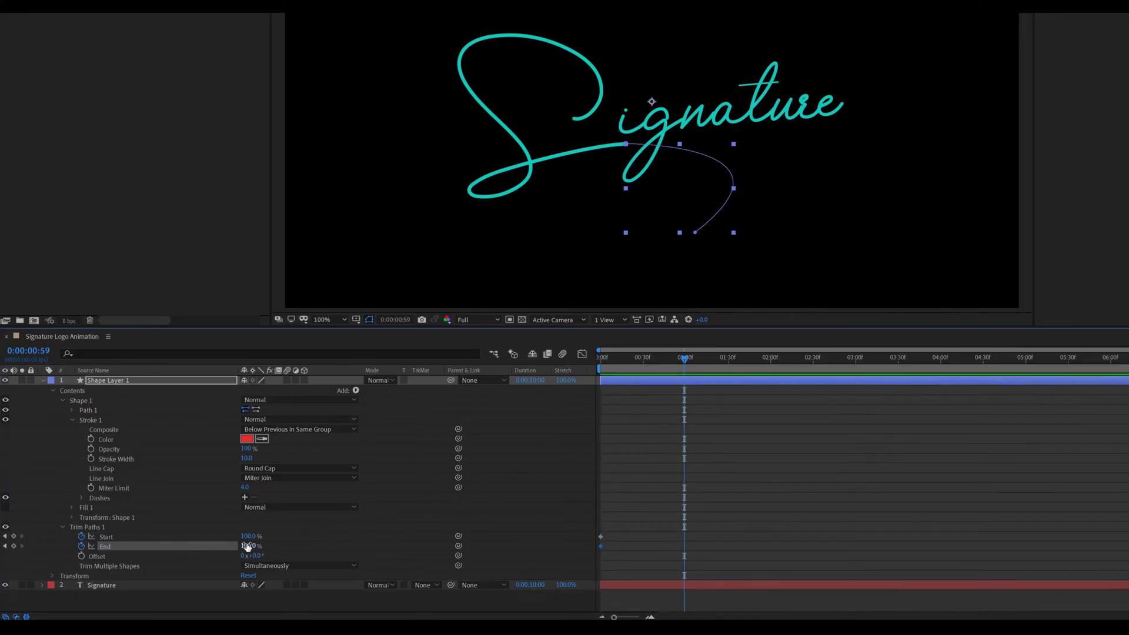
{"action": "left_click_drag", "start_coordinate": [247, 536], "coordinate": [176, 531]}
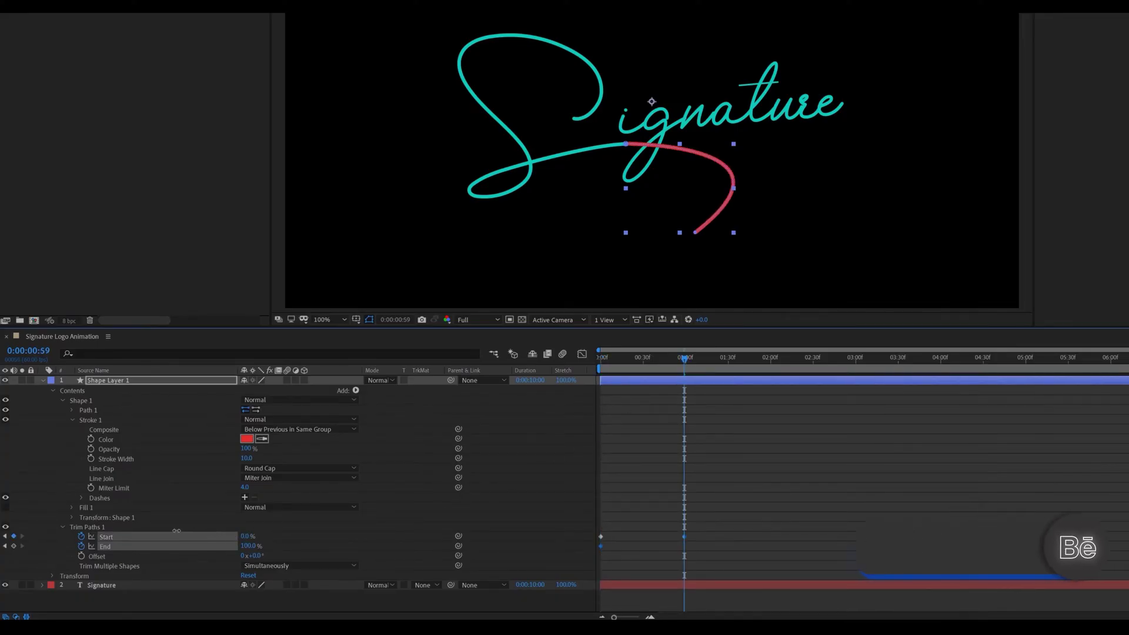
{"action": "left_click_drag", "start_coordinate": [248, 545], "coordinate": [185, 545]}
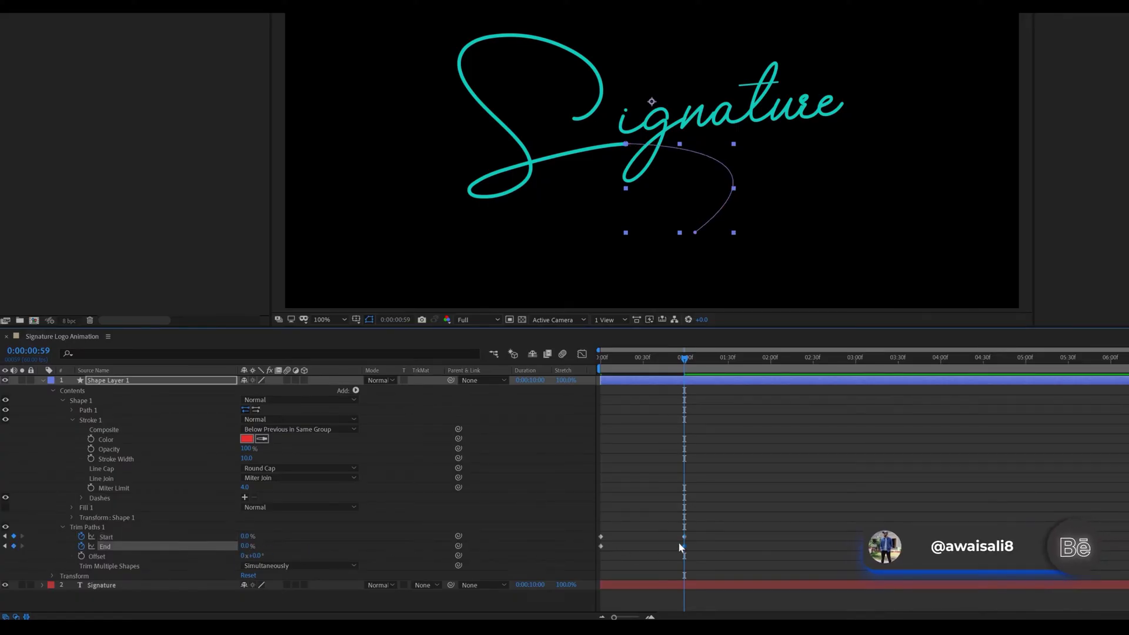
Ease the Start and End keyframes and reshape their speed curve in the Graph Editor.
{"action": "left_click_drag", "start_coordinate": [712, 527], "coordinate": [545, 554]}
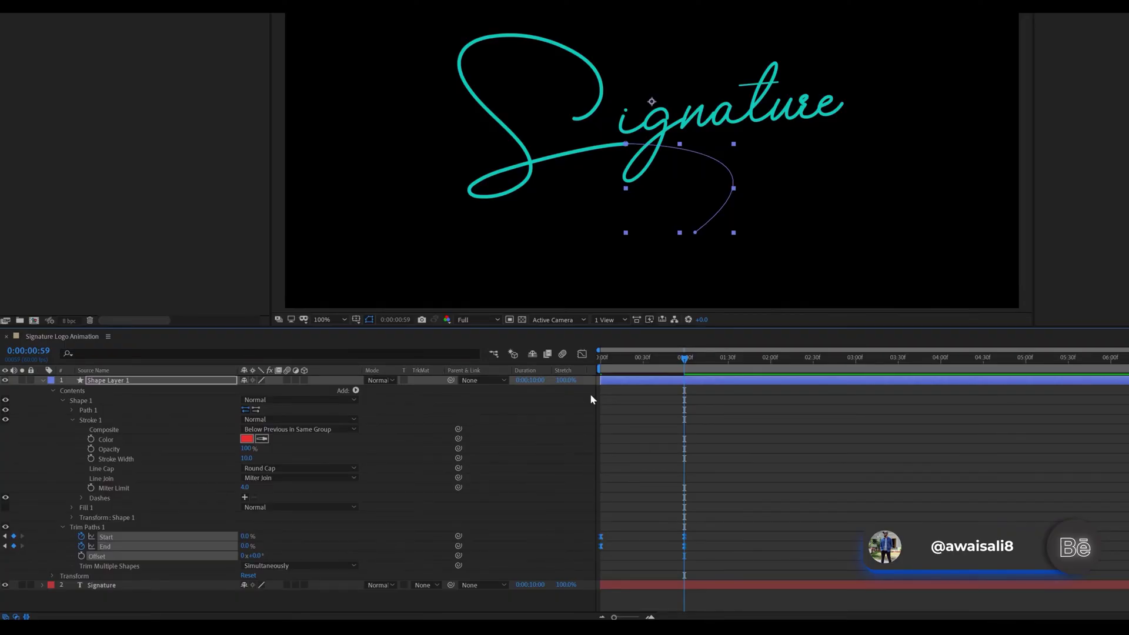
{"action": "left_click", "coordinate": [582, 355]}
{"action": "left_click_drag", "start_coordinate": [705, 411], "coordinate": [604, 395]}
{"action": "left_click", "coordinate": [581, 355]}
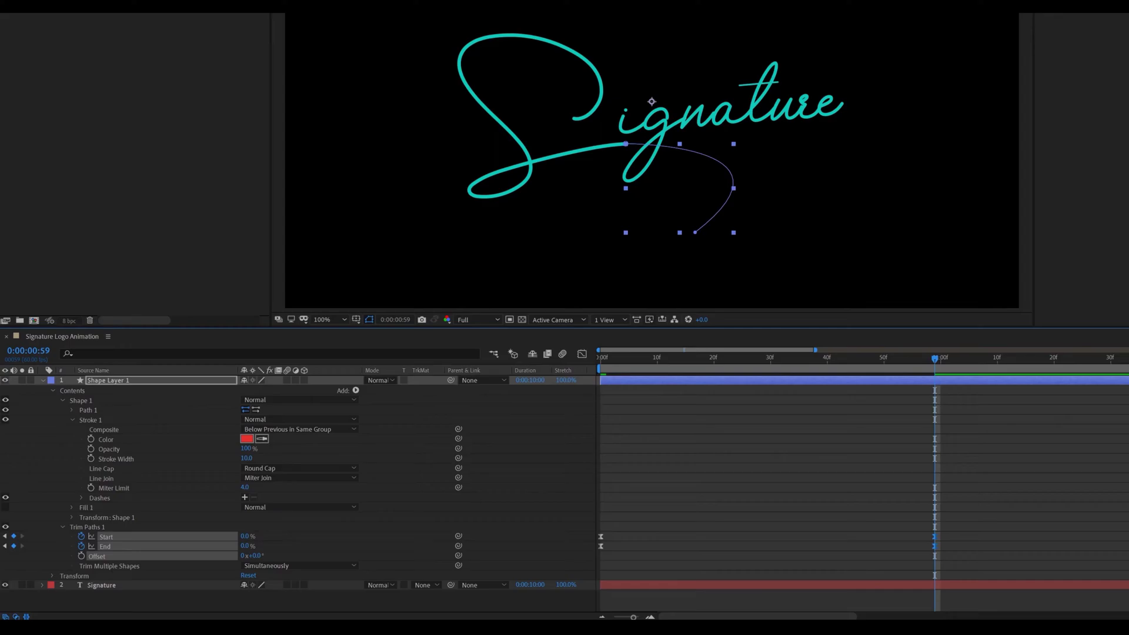
Offset the Trim Paths Start keyframes in time so the first one sits at frame 10.
{"action": "left_click", "coordinate": [649, 617]}
{"action": "left_click_drag", "start_coordinate": [720, 616], "coordinate": [658, 616]}
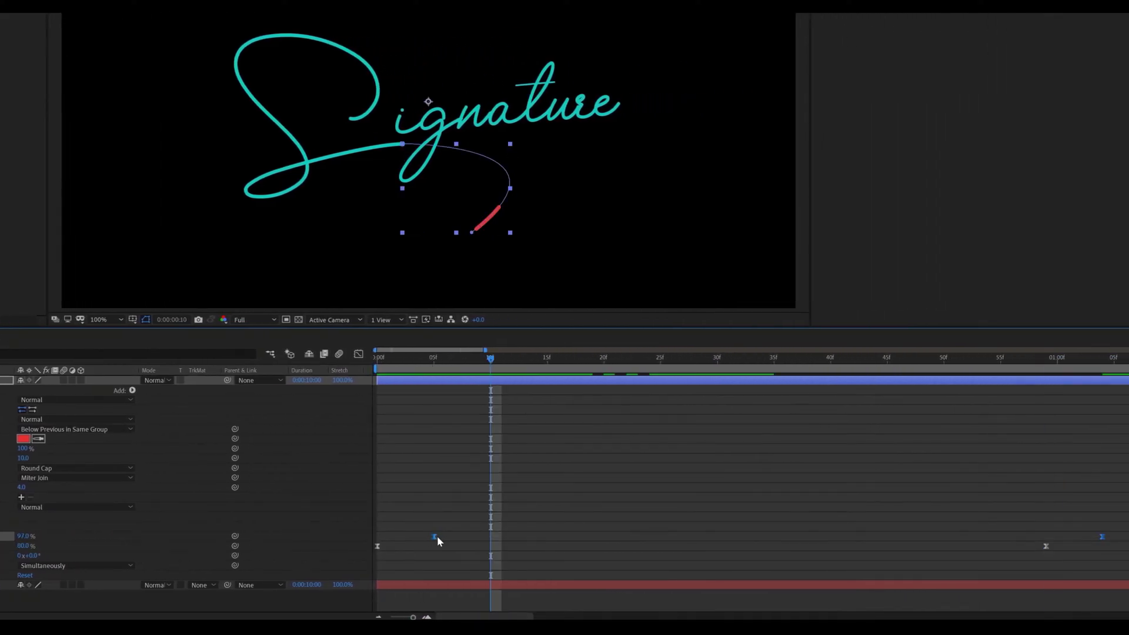
{"action": "left_click_drag", "start_coordinate": [437, 537], "coordinate": [499, 536]}
{"action": "mouse_move", "coordinate": [1125, 521]}
{"action": "left_mouse_down"}
{"action": "mouse_move", "coordinate": [421, 538]}
{"action": "mouse_move", "coordinate": [488, 536]}
{"action": "left_mouse_up"}
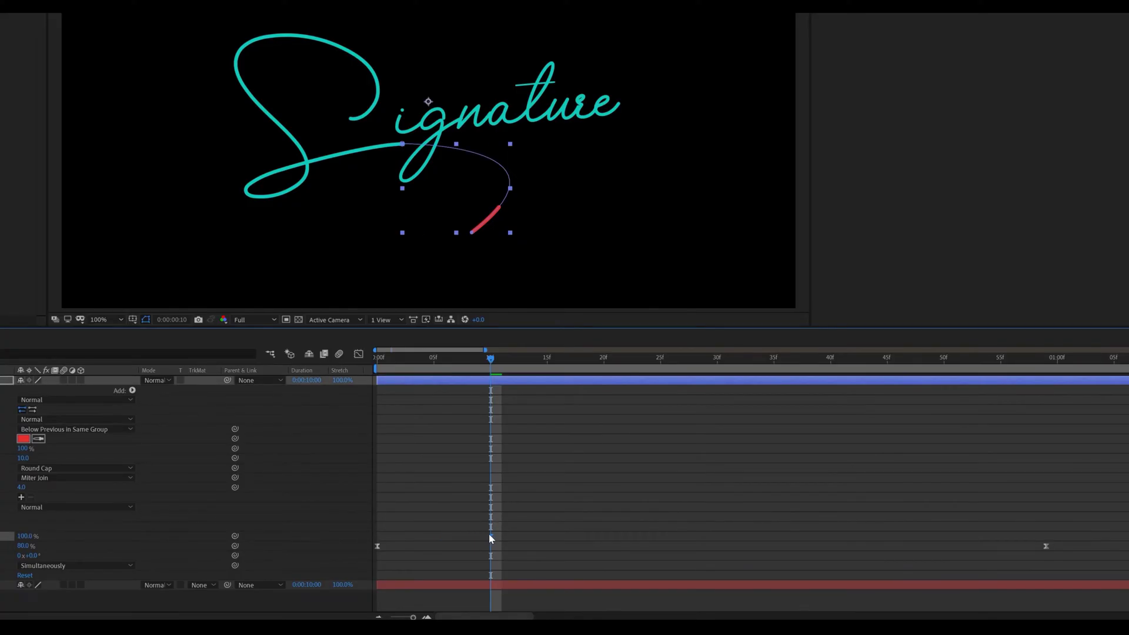
Preview the trimmed stroke animation and pre-compose Shape Layer 1 as "Start Line".
{"action": "key", "text": "space"}
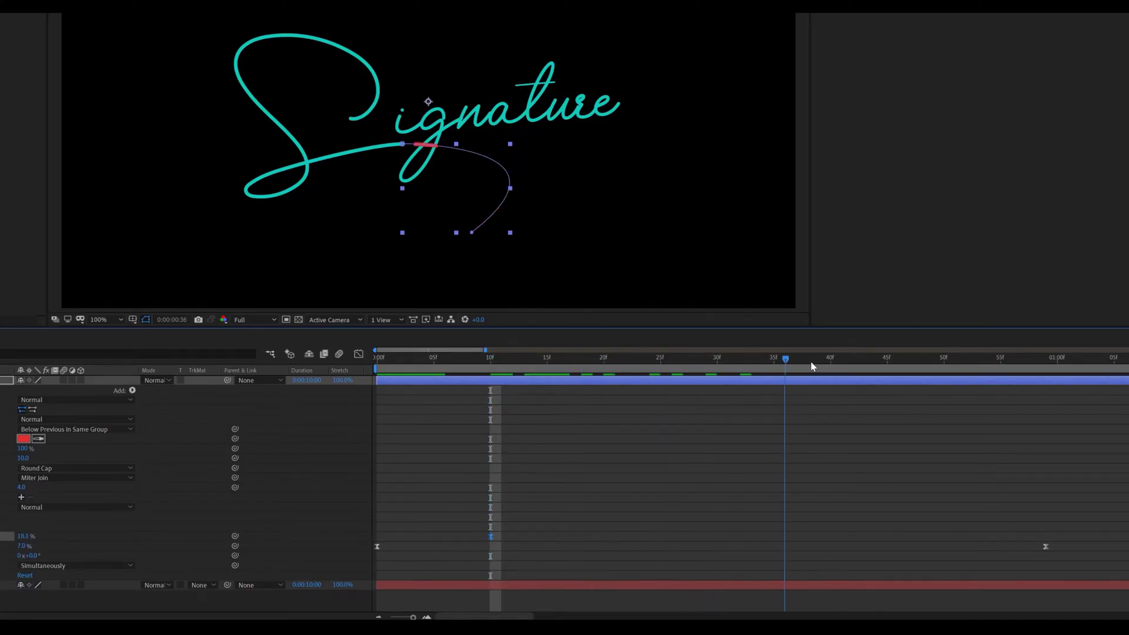
{"action": "left_click_drag", "start_coordinate": [602, 362], "coordinate": [773, 368]}
{"action": "left_click", "coordinate": [275, 510]}
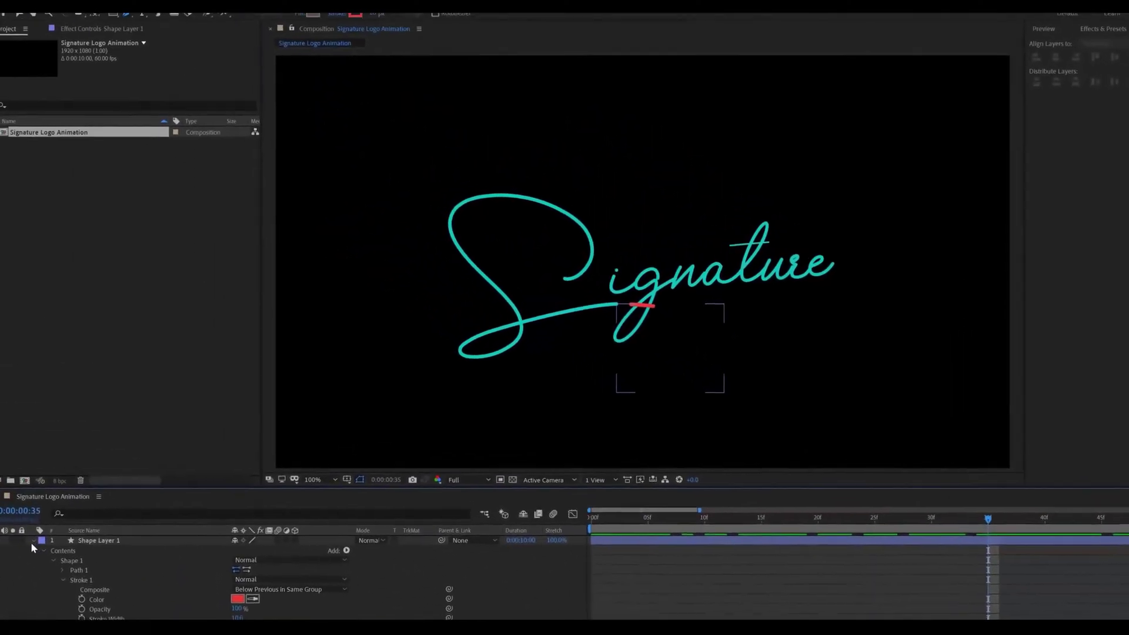
{"action": "left_click", "coordinate": [32, 540]}
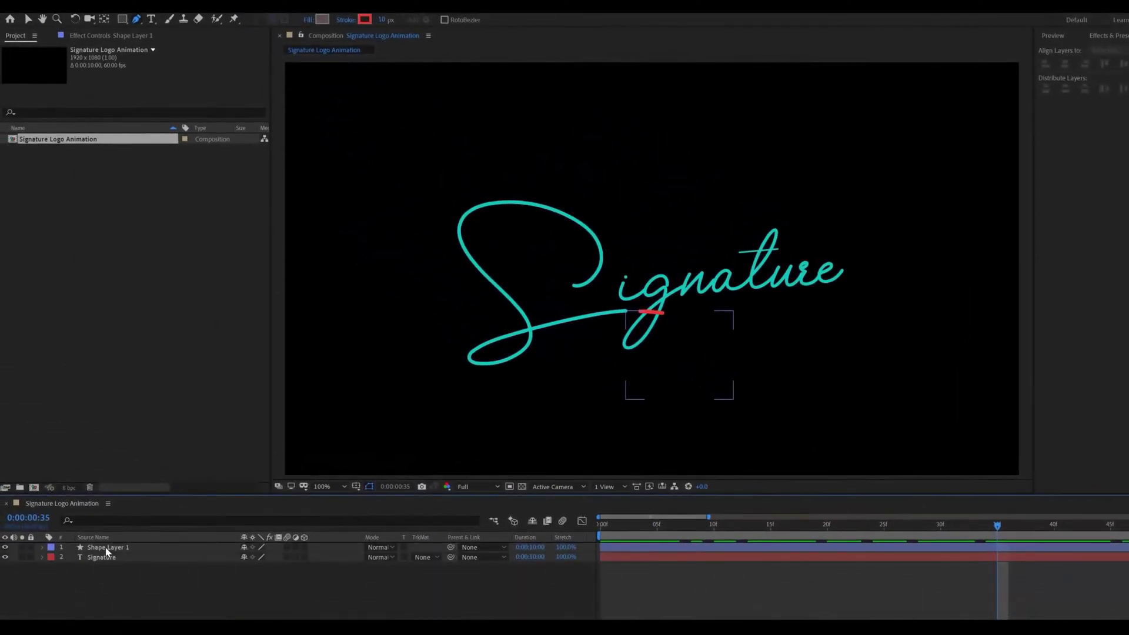
{"action": "left_click", "coordinate": [106, 547]}
{"action": "key", "text": "ctrl+shift+c"}
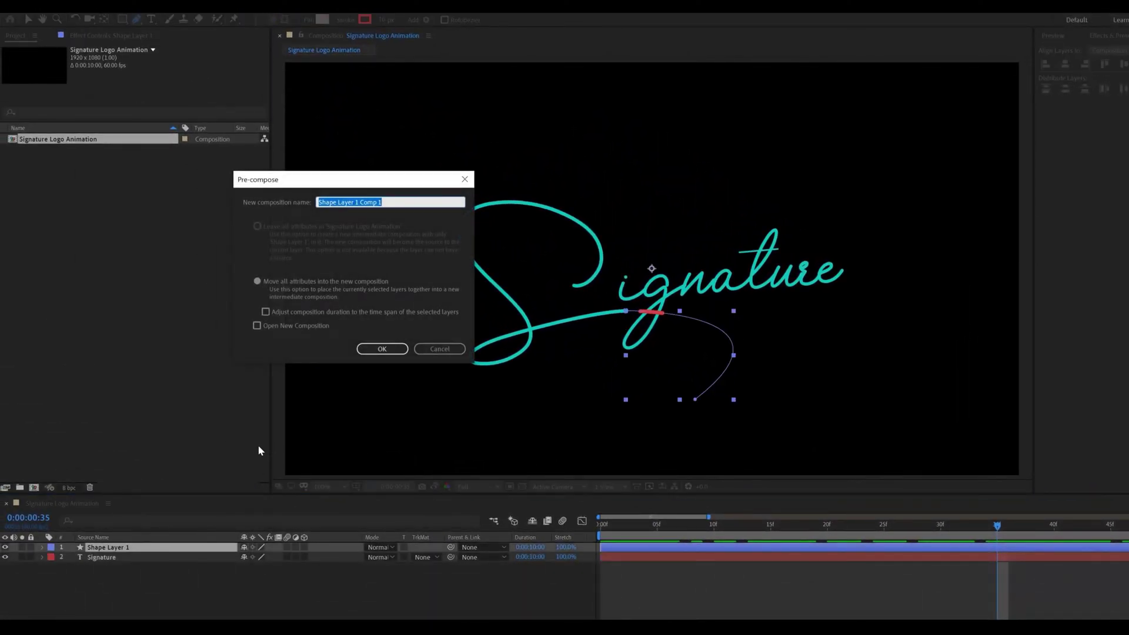
{"action": "type", "text": "Start Line"}
{"action": "key", "text": "Return"}
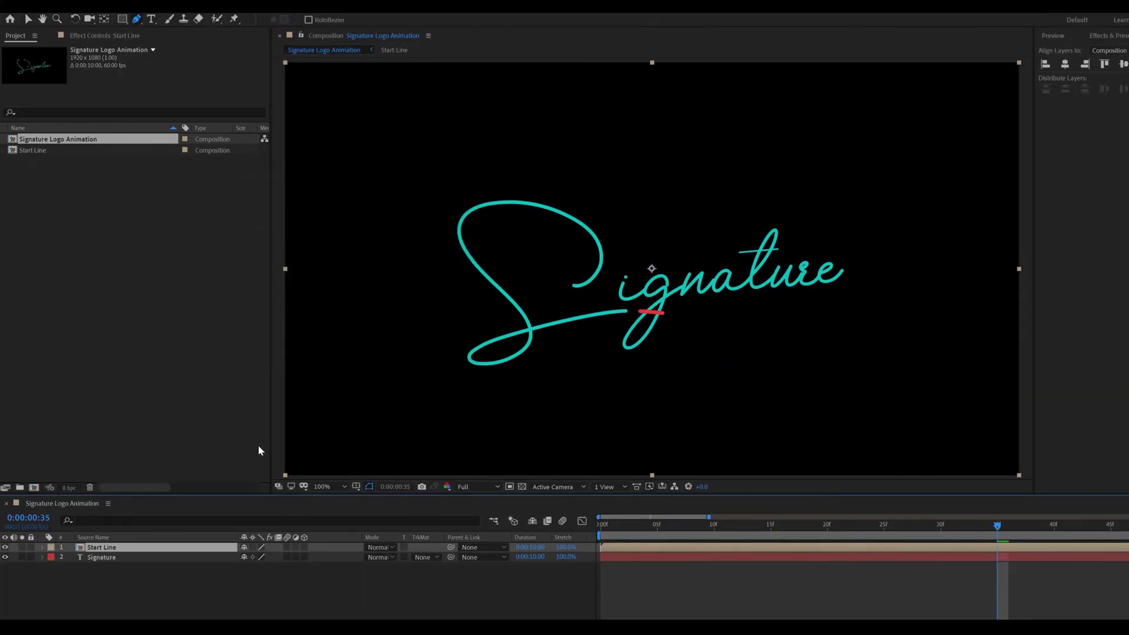
Open the Start Line composition and duplicate Shape Layer 1 twice.
{"action": "left_click", "coordinate": [125, 562]}
{"action": "double_click", "coordinate": [115, 550]}
{"action": "left_click_drag", "start_coordinate": [646, 524], "coordinate": [620, 528]}
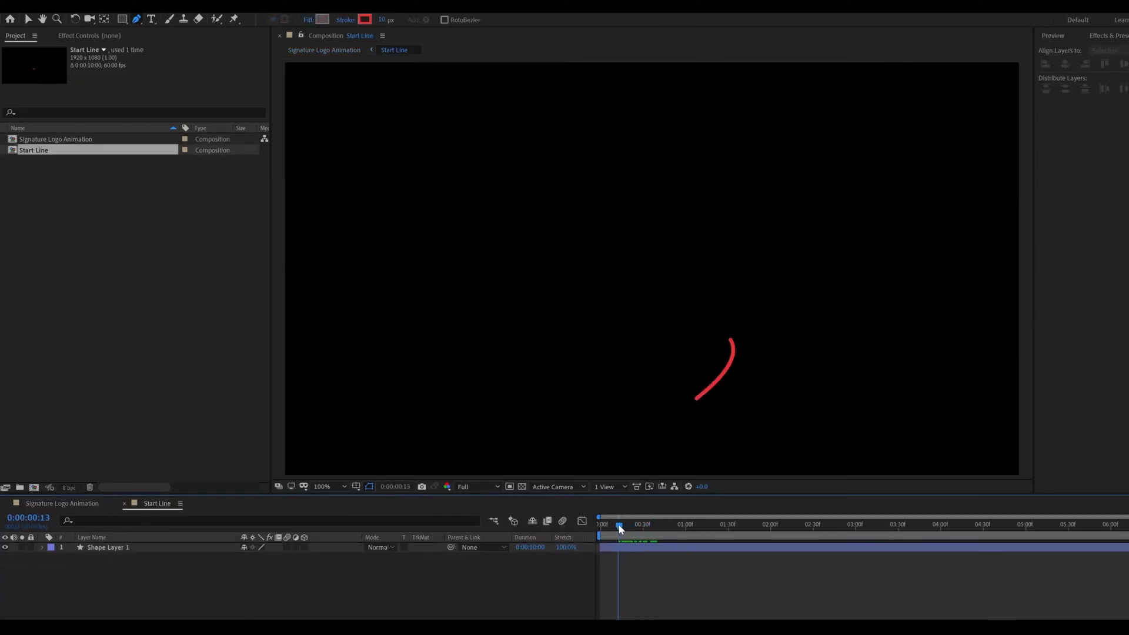
{"action": "left_click", "coordinate": [154, 548]}
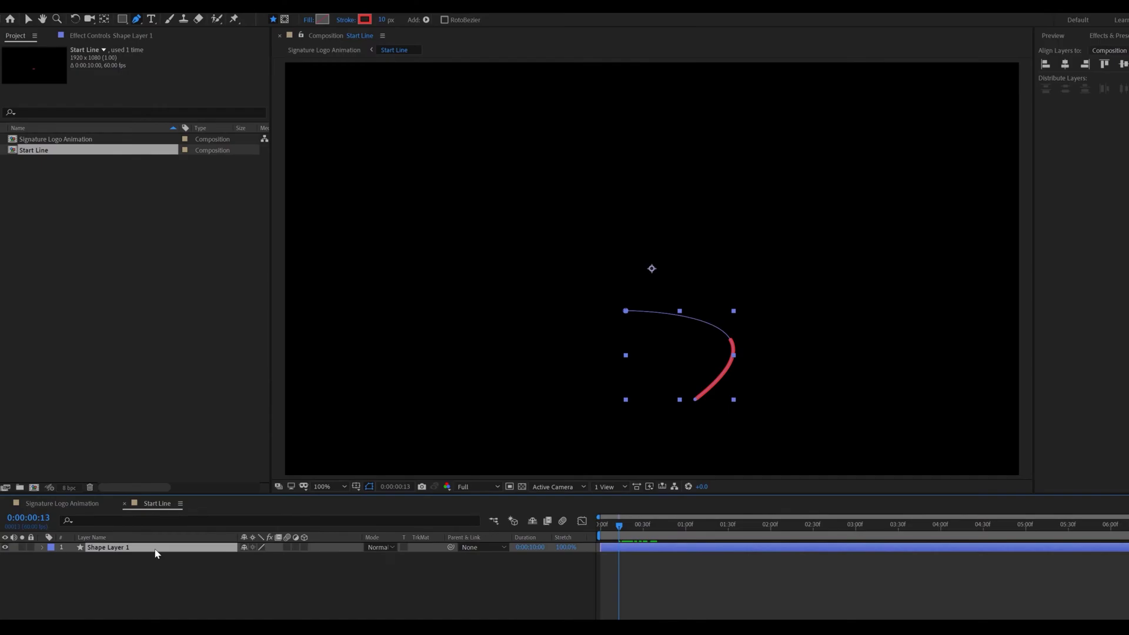
{"action": "key", "text": "ctrl+d"}
{"action": "key", "text": "ctrl+d"}
{"action": "left_click", "coordinate": [537, 612]}
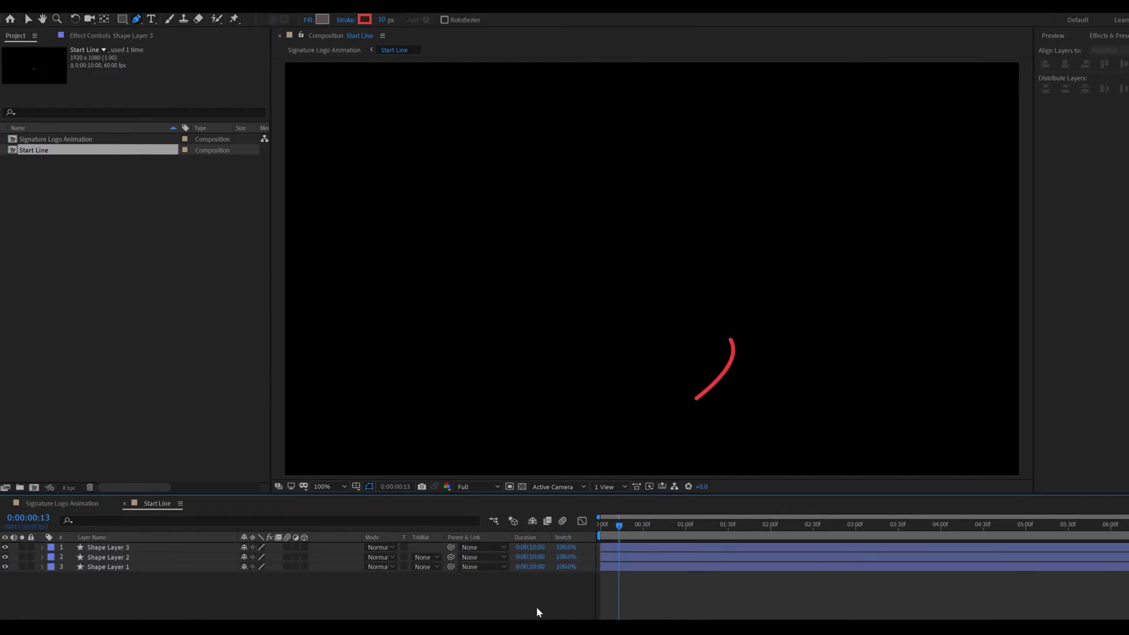
Stagger the duplicates so Shape Layer 2 starts at frame 5 and Shape Layer 3 at frame 10, and preview the offset.
{"action": "key", "text": "equal"}
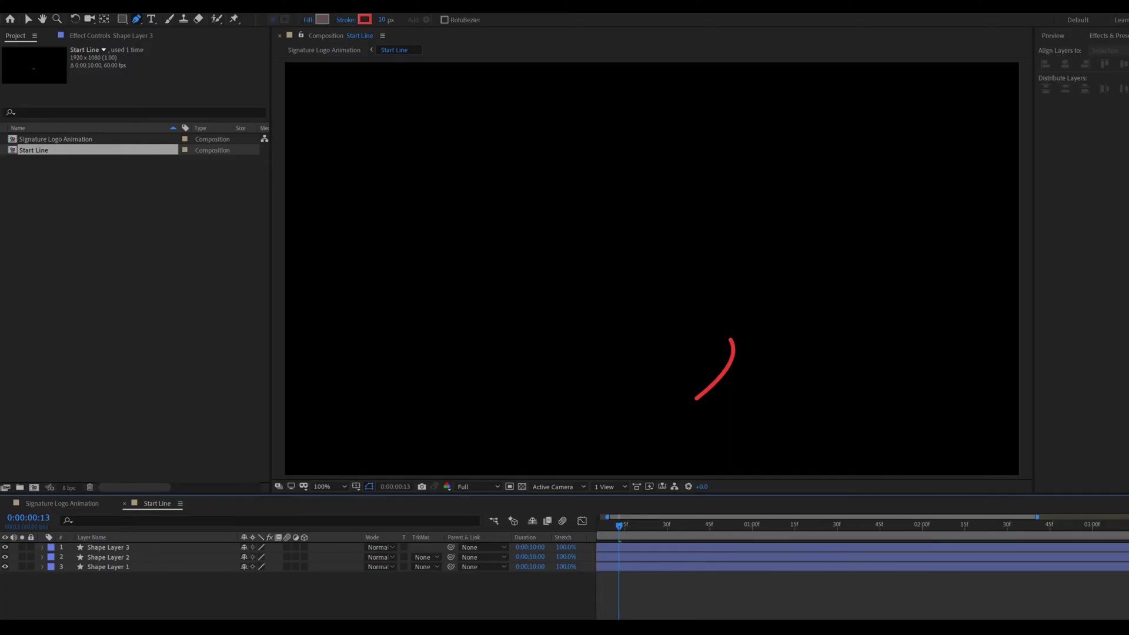
{"action": "key", "text": "equal"}
{"action": "key", "text": "equal"}
{"action": "scroll", "coordinate": [862, 567], "scroll_direction": "left", "scroll_amount": 3}
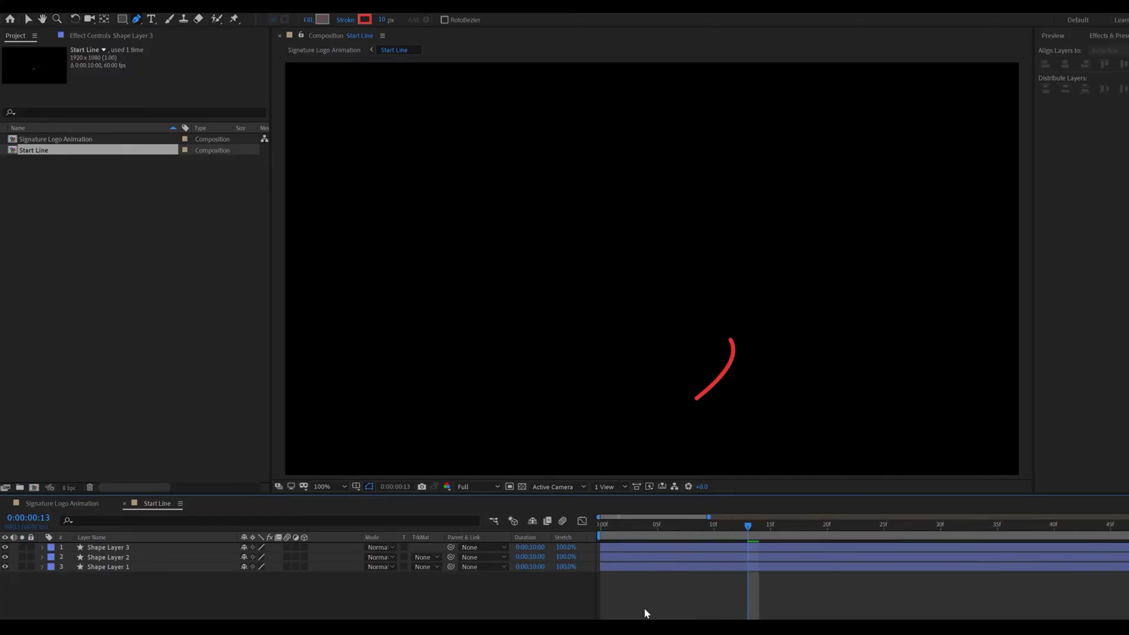
{"action": "left_click", "coordinate": [657, 524]}
{"action": "left_click_drag", "start_coordinate": [618, 556], "coordinate": [815, 549]}
{"action": "left_click", "coordinate": [715, 528]}
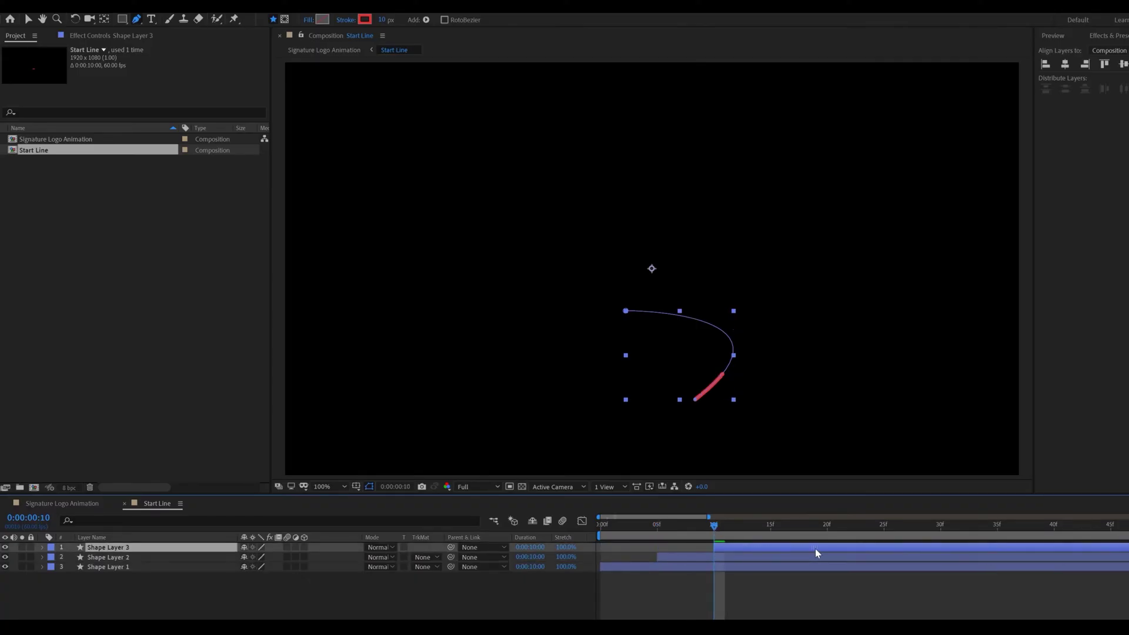
{"action": "mouse_move", "coordinate": [714, 527]}
{"action": "left_mouse_down"}
{"action": "mouse_move", "coordinate": [665, 533]}
{"action": "mouse_move", "coordinate": [691, 532]}
{"action": "left_mouse_up"}
{"action": "key", "text": "space"}
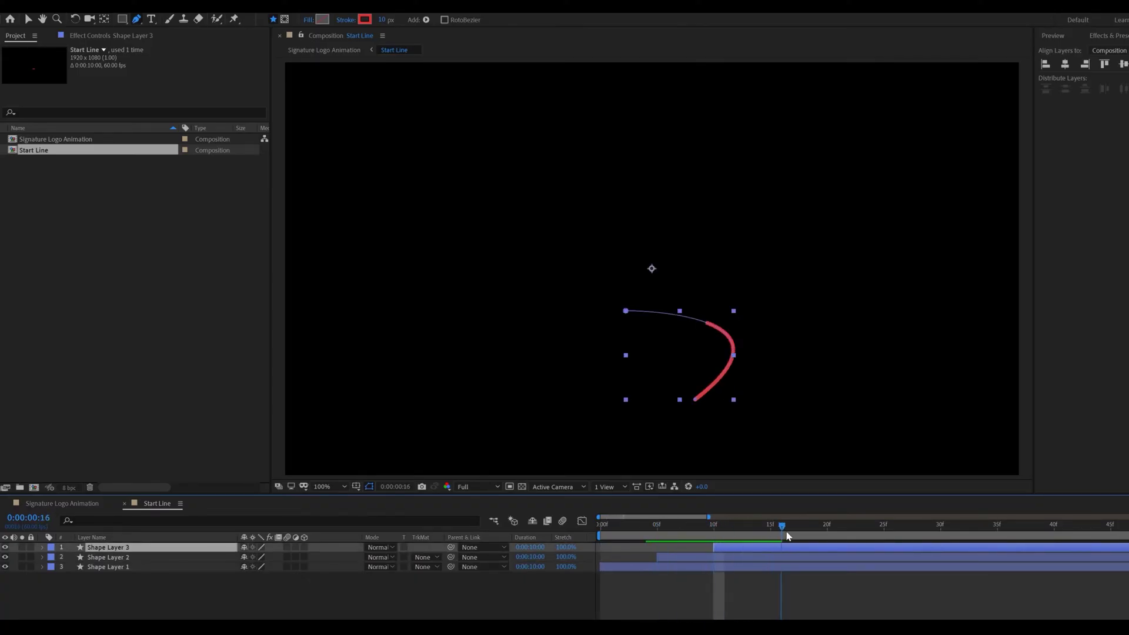
Change the stroke colour of Shape Layer 1 to turquoise and check it a few frames further on.
{"action": "left_click", "coordinate": [641, 566]}
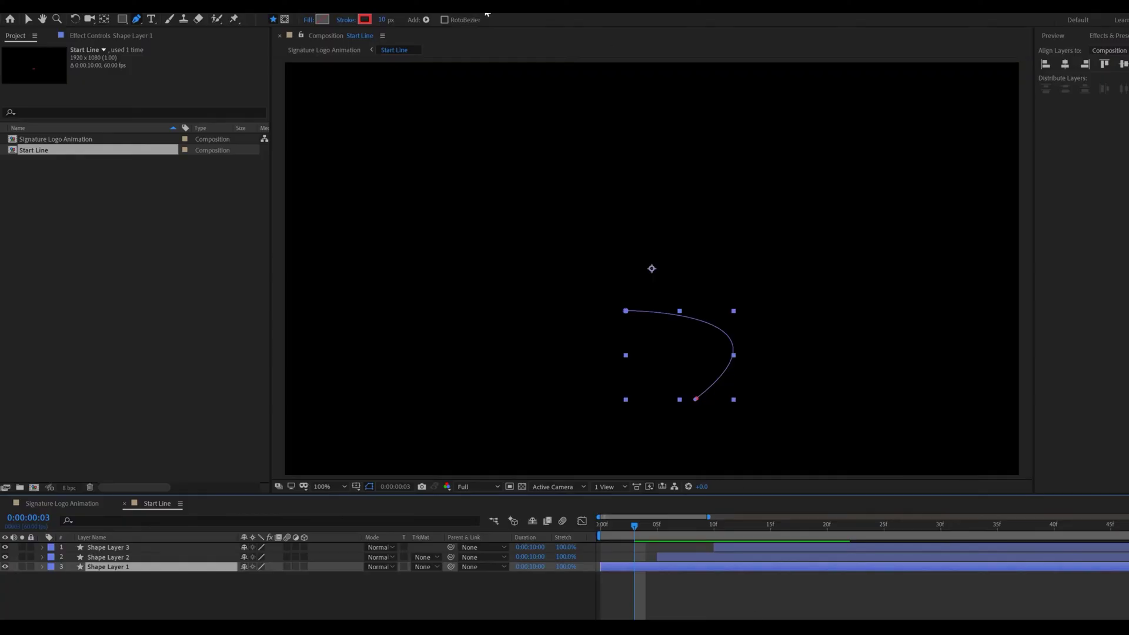
{"action": "left_click", "coordinate": [365, 20]}
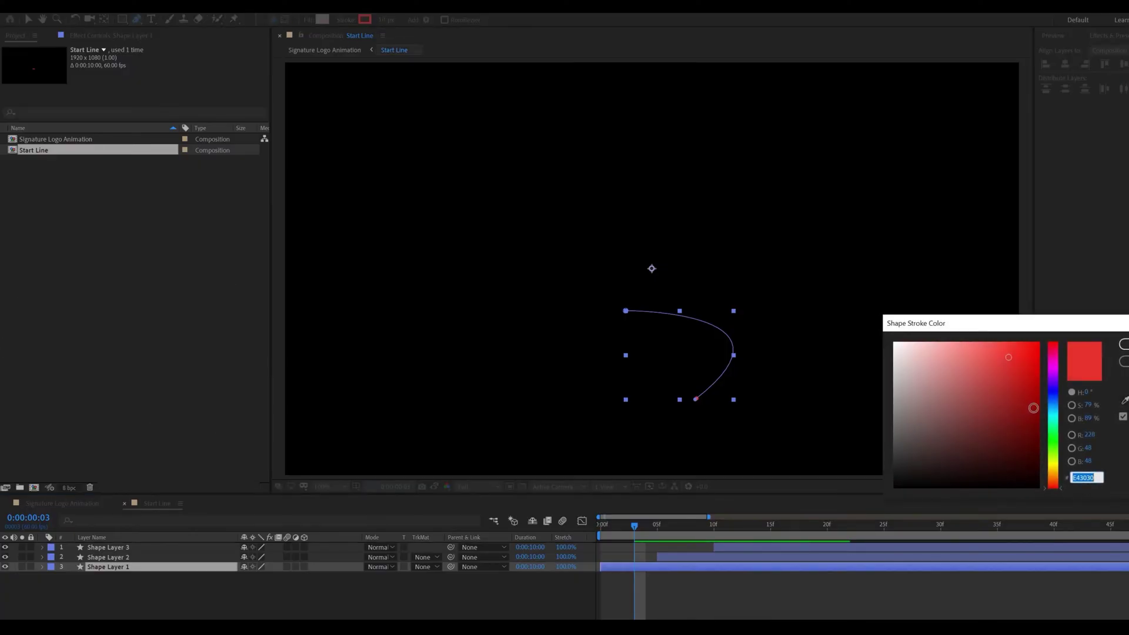
{"action": "left_click", "coordinate": [1057, 419]}
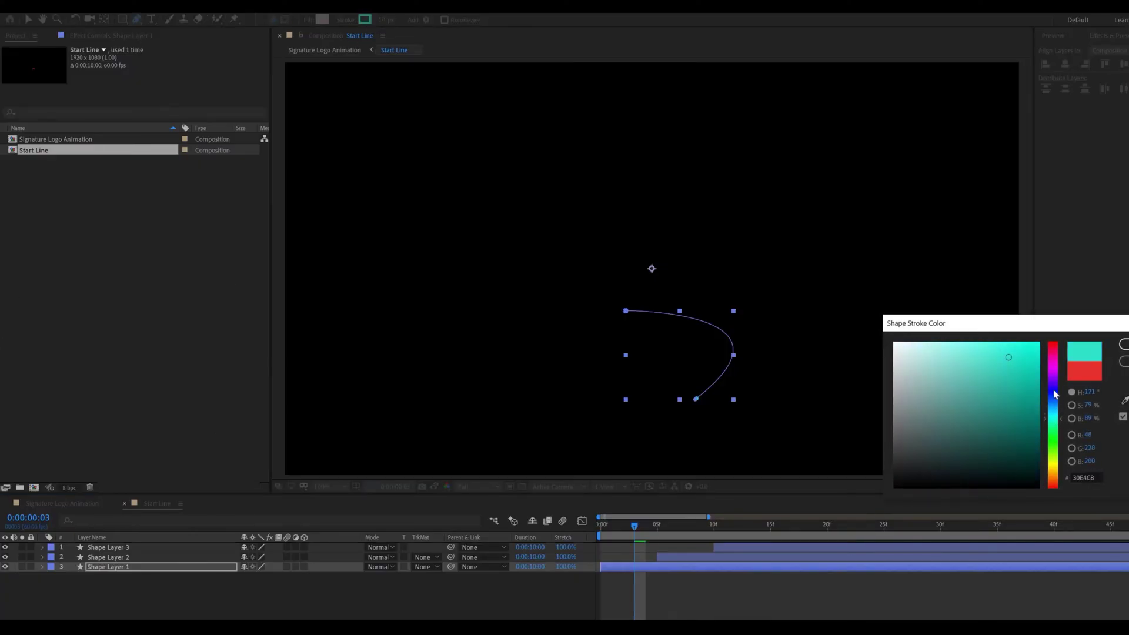
{"action": "left_click", "coordinate": [1124, 347]}
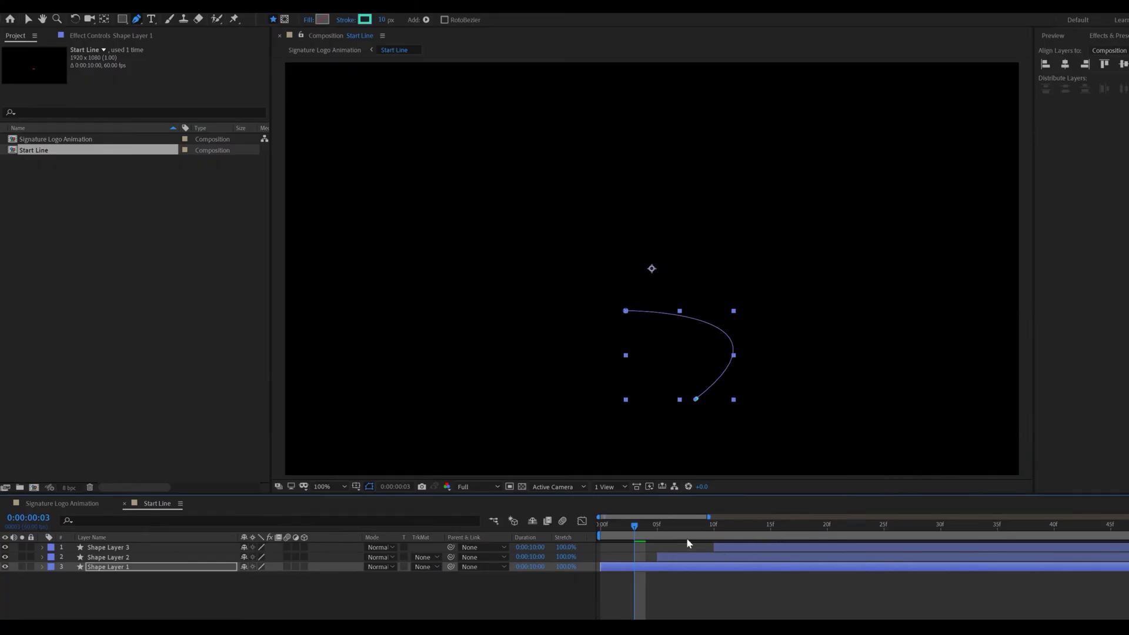
{"action": "left_click", "coordinate": [660, 528]}
{"action": "left_click_drag", "start_coordinate": [680, 526], "coordinate": [703, 527]}
Try a different hue for the stroke of Shape Layer 2 and return it to red.
{"action": "left_click", "coordinate": [647, 570]}
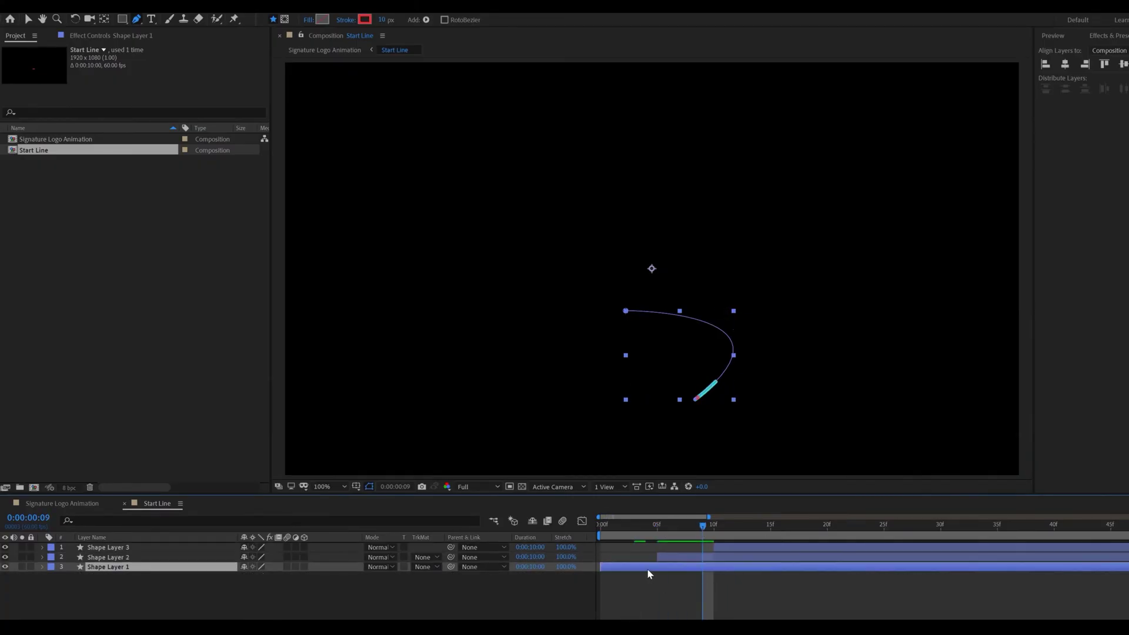
{"action": "left_click", "coordinate": [668, 555]}
{"action": "left_click", "coordinate": [365, 19]}
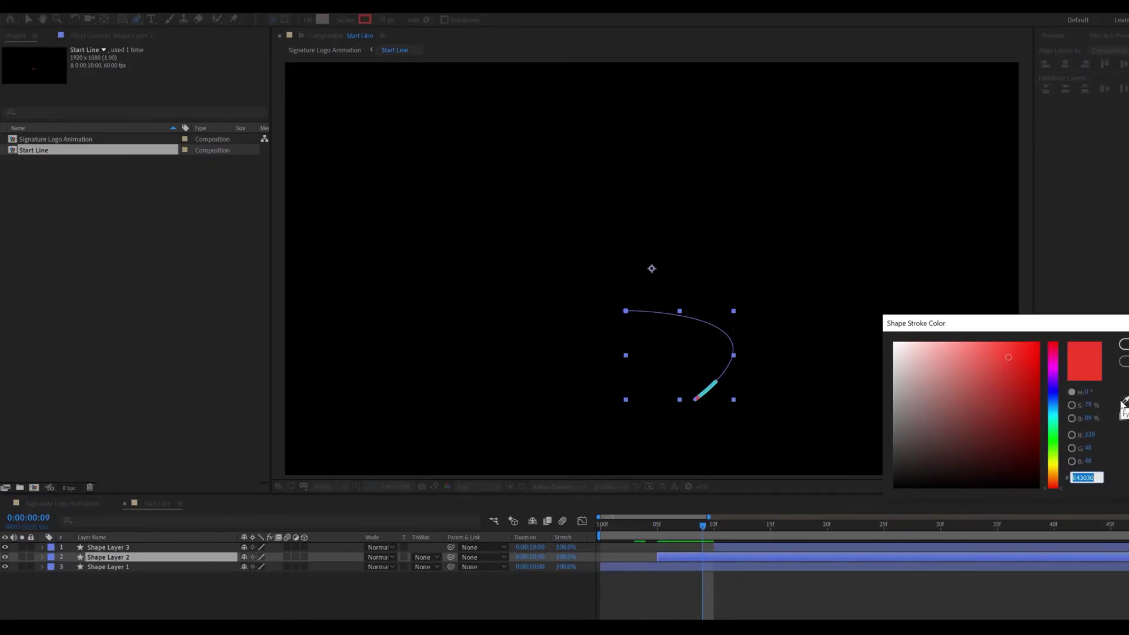
{"action": "left_click", "coordinate": [1055, 417]}
{"action": "left_click_drag", "start_coordinate": [1055, 415], "coordinate": [1057, 342]}
{"action": "left_click", "coordinate": [1122, 344]}
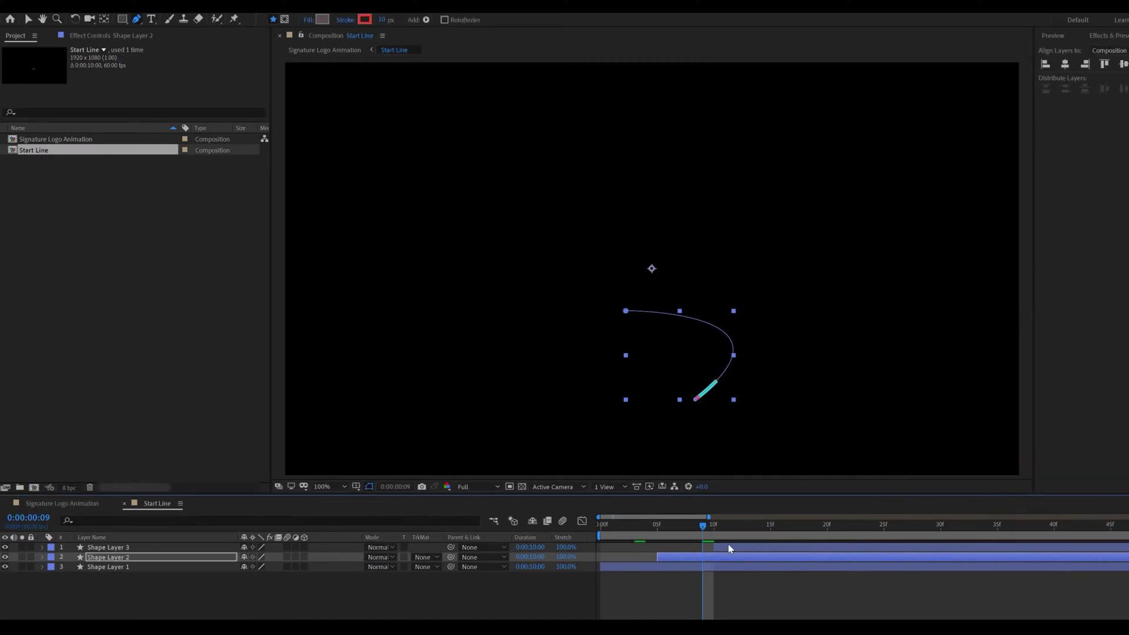
Set the stroke colour of Shape Layer 3 to white (FFFFFF) and scrub through the three-coloured line.
{"action": "left_click", "coordinate": [759, 527]}
{"action": "left_click", "coordinate": [760, 548]}
{"action": "left_click", "coordinate": [365, 19]}
{"action": "left_click_drag", "start_coordinate": [958, 364], "coordinate": [765, 276]}
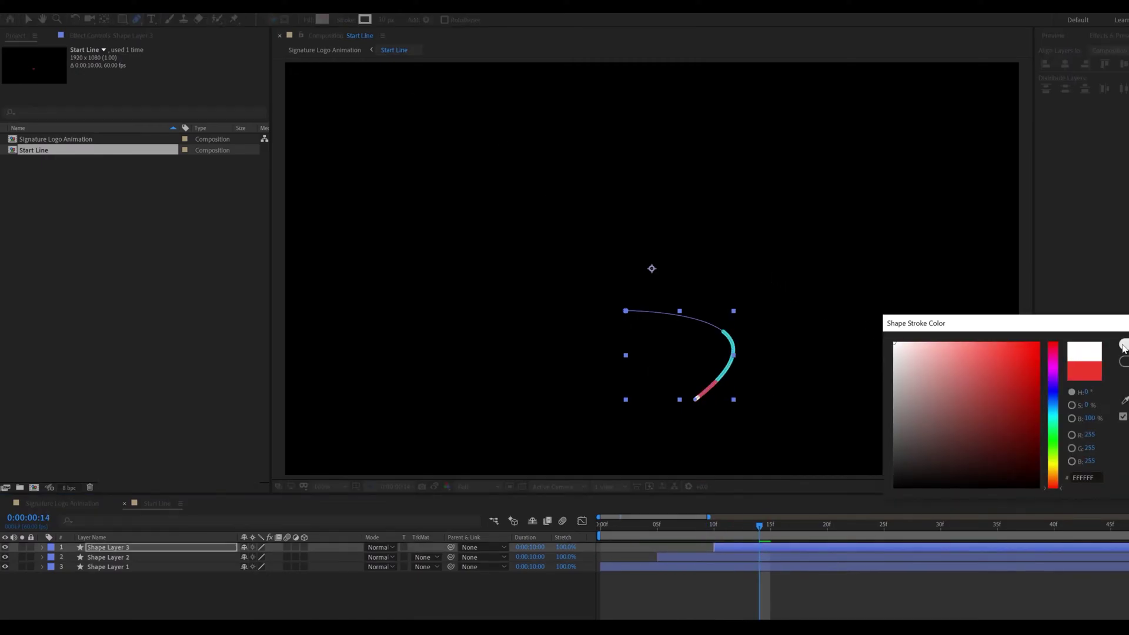
{"action": "left_click", "coordinate": [1122, 343]}
{"action": "key", "text": "F2"}
{"action": "mouse_move", "coordinate": [759, 525]}
{"action": "left_mouse_down"}
{"action": "mouse_move", "coordinate": [699, 522]}
{"action": "mouse_move", "coordinate": [1016, 522]}
{"action": "mouse_move", "coordinate": [858, 526]}
{"action": "left_mouse_up"}
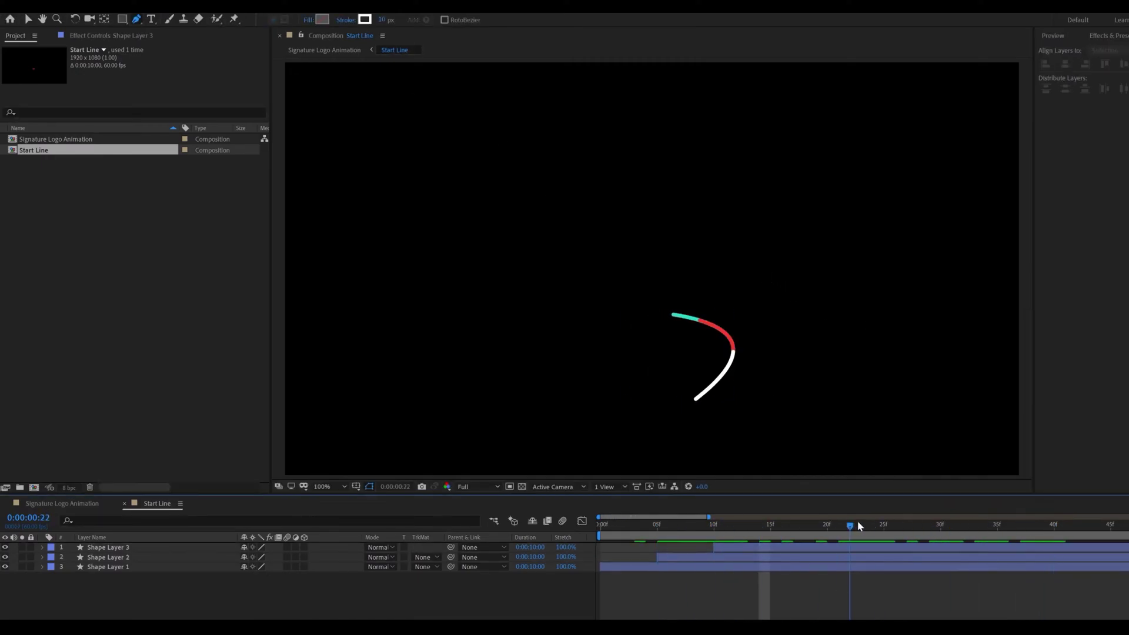
Return to the Signature Logo Animation composition, preview the coloured line over the text, and hide the Start Line layer.
{"action": "left_click", "coordinate": [71, 503]}
{"action": "mouse_move", "coordinate": [650, 523]}
{"action": "left_mouse_down"}
{"action": "mouse_move", "coordinate": [595, 521]}
{"action": "mouse_move", "coordinate": [883, 526]}
{"action": "left_mouse_up"}
{"action": "key", "text": "space"}
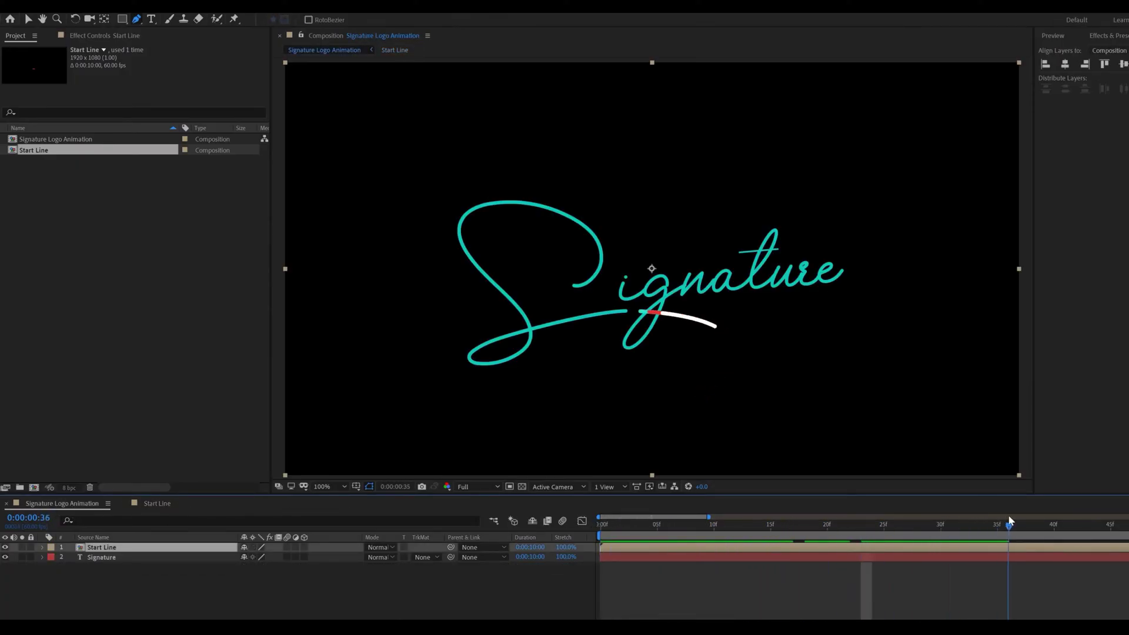
{"action": "left_click", "coordinate": [6, 548]}
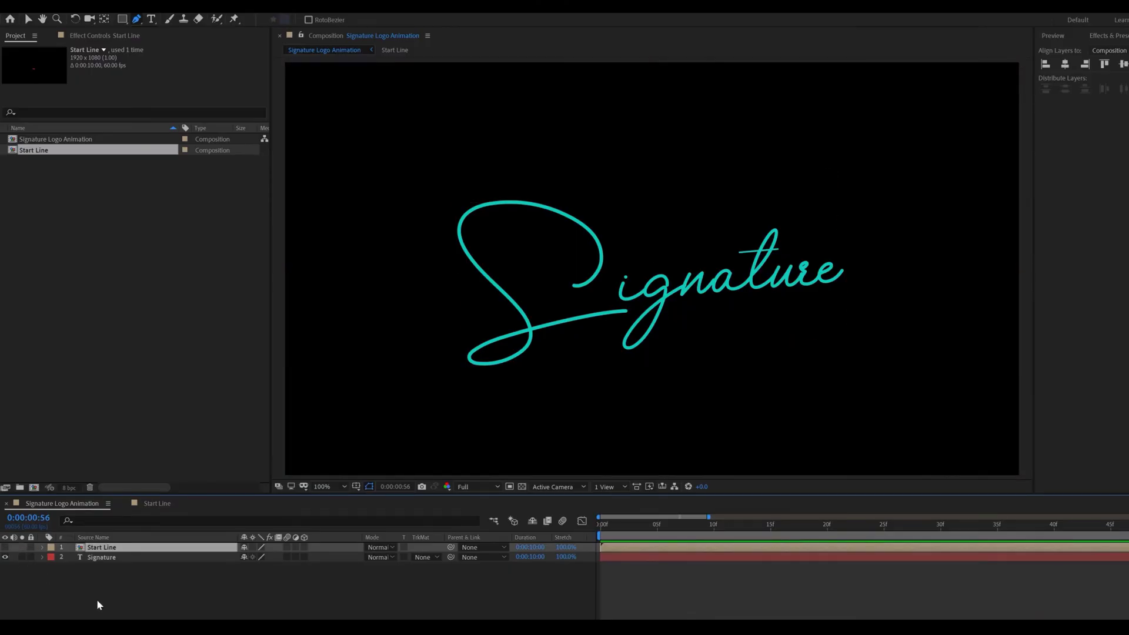
{"action": "left_click", "coordinate": [97, 598]}
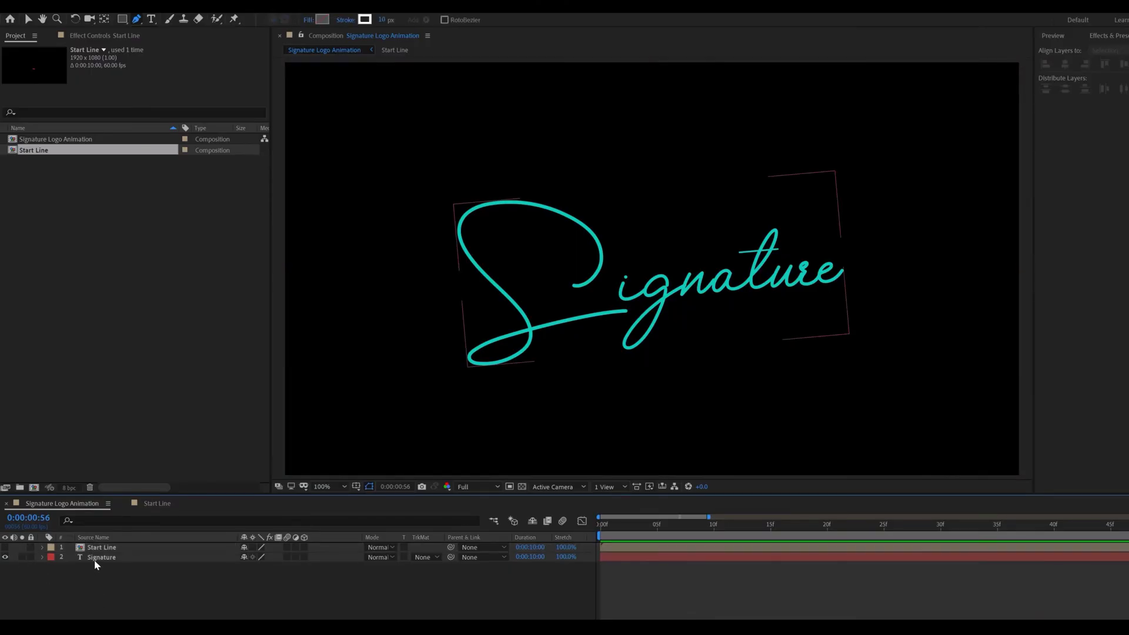
Start a Pen tool path on a new shape layer, tracing the S's tail from its end below the i past the crossing.
{"action": "left_click", "coordinate": [135, 21]}
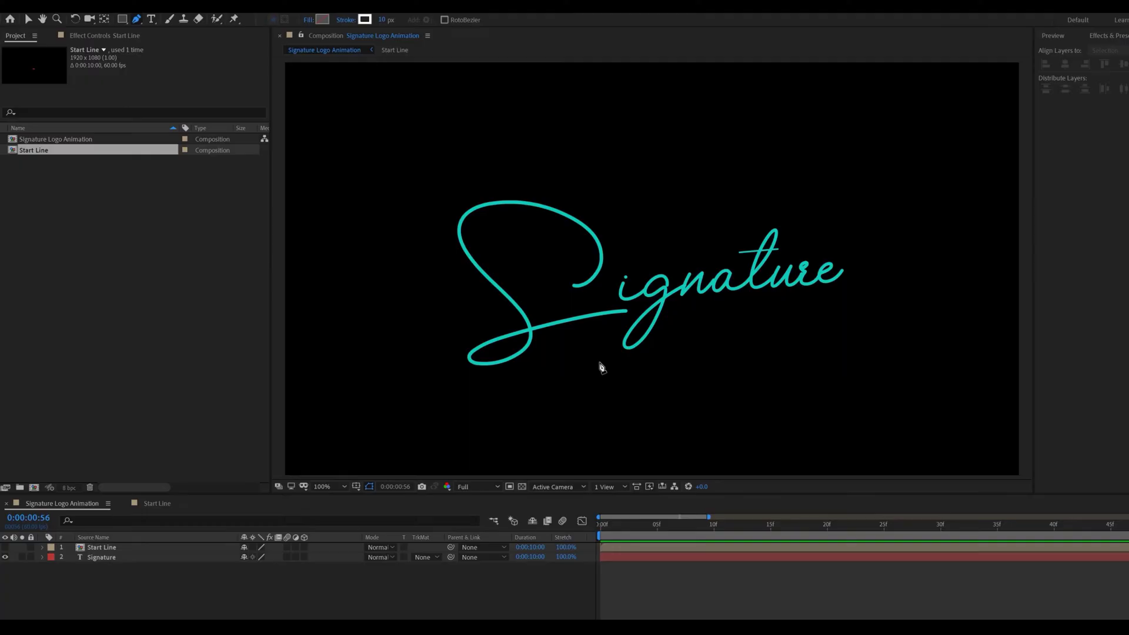
{"action": "key", "text": "period"}
{"action": "key", "text": "period"}
{"action": "key", "text": "space"}
{"action": "left_click_drag", "start_coordinate": [617, 344], "coordinate": [851, 182]}
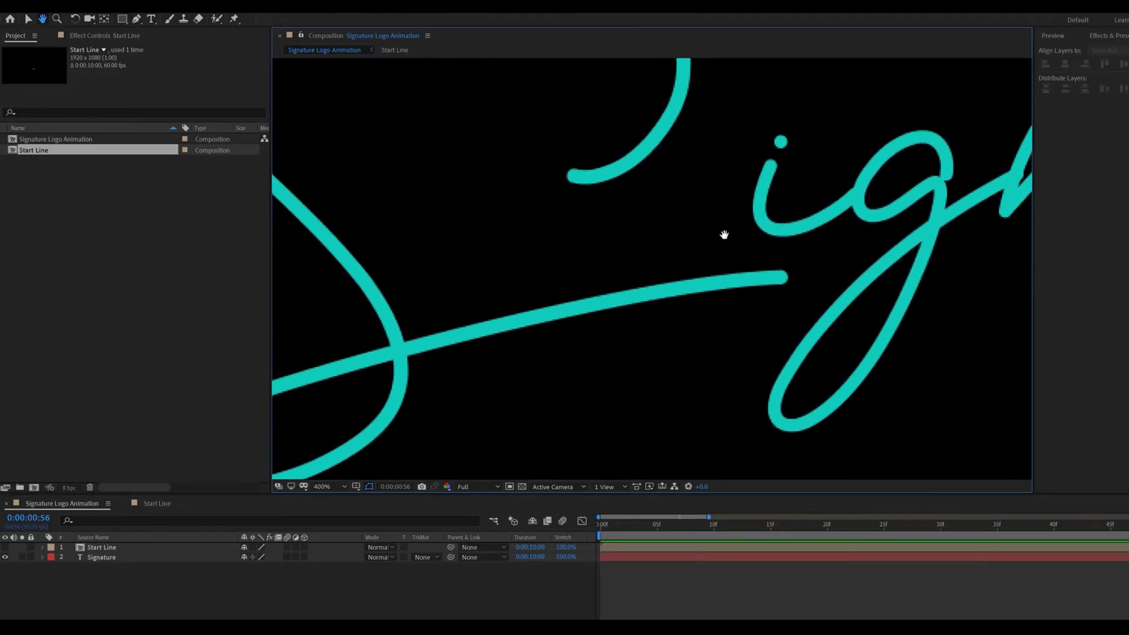
{"action": "left_click_drag", "start_coordinate": [634, 249], "coordinate": [758, 212]}
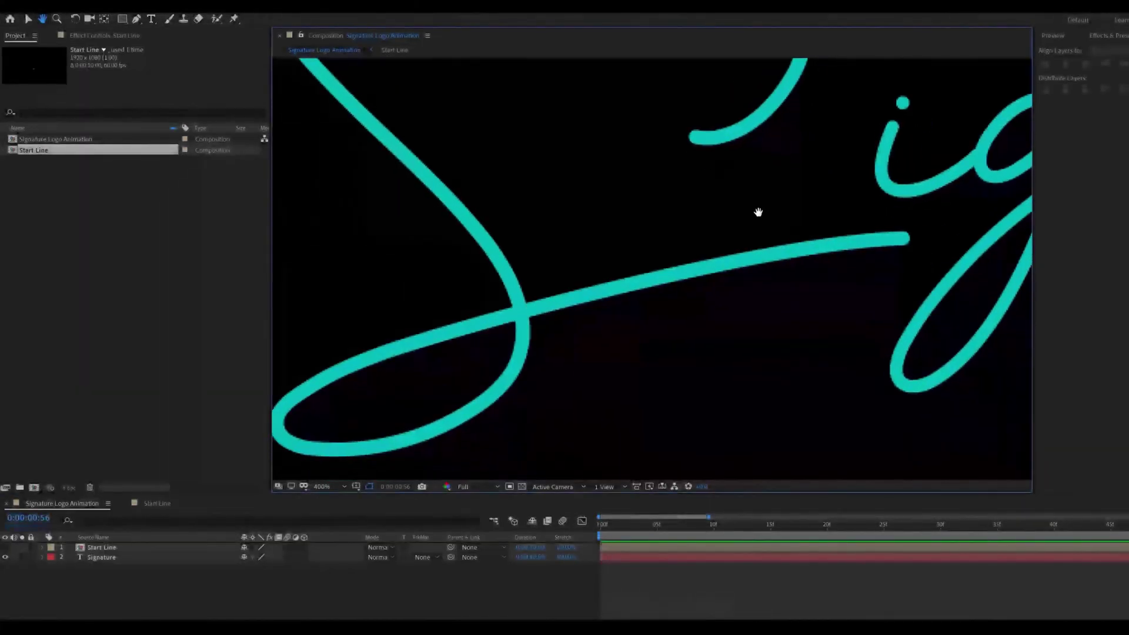
{"action": "left_click", "coordinate": [909, 238]}
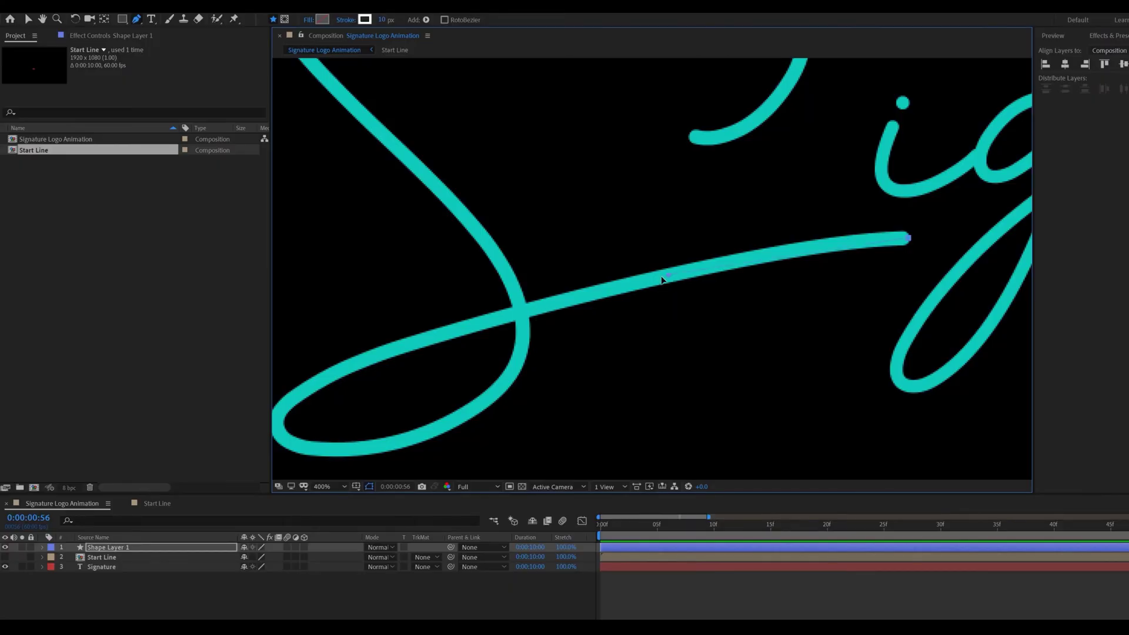
{"action": "mouse_move", "coordinate": [666, 275]}
{"action": "left_mouse_down"}
{"action": "mouse_move", "coordinate": [542, 304]}
{"action": "mouse_move", "coordinate": [659, 308]}
{"action": "left_mouse_up"}
{"action": "left_click", "coordinate": [517, 314]}
{"action": "key", "text": "space"}
{"action": "left_click", "coordinate": [454, 331]}
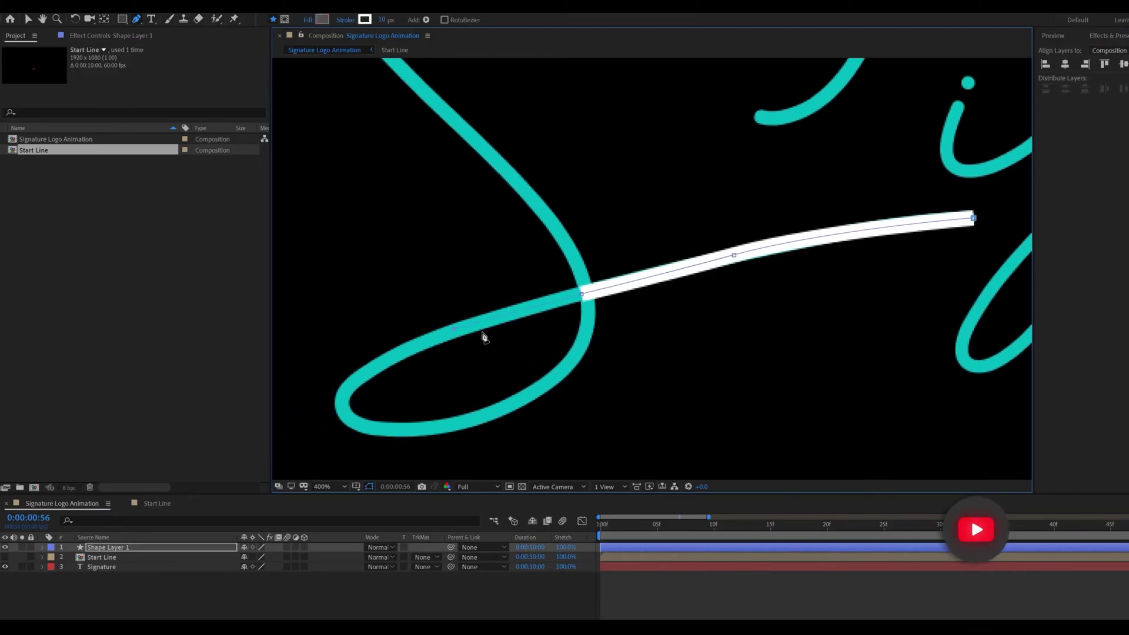
Continue the Pen path around the S's lower loop, up its spine and over the top curve to the letter's upper end.
{"action": "key", "text": "space"}
{"action": "left_click_drag", "start_coordinate": [484, 335], "coordinate": [652, 263]}
{"action": "left_click_drag", "start_coordinate": [512, 327], "coordinate": [504, 364]}
{"action": "key", "text": "space"}
{"action": "left_click_drag", "start_coordinate": [553, 302], "coordinate": [535, 278]}
{"action": "left_click_drag", "start_coordinate": [687, 298], "coordinate": [778, 248]}
{"action": "key", "text": "space"}
{"action": "left_click_drag", "start_coordinate": [778, 247], "coordinate": [716, 300]}
{"action": "left_click_drag", "start_coordinate": [645, 187], "coordinate": [626, 169]}
{"action": "left_click_drag", "start_coordinate": [626, 169], "coordinate": [719, 341]}
{"action": "left_click_drag", "start_coordinate": [633, 241], "coordinate": [615, 234]}
{"action": "left_click_drag", "start_coordinate": [546, 236], "coordinate": [606, 353]}
{"action": "left_click_drag", "start_coordinate": [565, 214], "coordinate": [554, 278]}
{"action": "left_click_drag", "start_coordinate": [612, 174], "coordinate": [575, 133]}
{"action": "left_click", "coordinate": [704, 155]}
{"action": "left_click_drag", "start_coordinate": [737, 188], "coordinate": [632, 168]}
{"action": "left_click_drag", "start_coordinate": [773, 182], "coordinate": [830, 213]}
{"action": "left_click_drag", "start_coordinate": [830, 213], "coordinate": [692, 132]}
{"action": "left_click_drag", "start_coordinate": [765, 223], "coordinate": [768, 247]}
{"action": "left_click_drag", "start_coordinate": [769, 246], "coordinate": [760, 203]}
{"action": "left_click_drag", "start_coordinate": [652, 340], "coordinate": [515, 363]}
{"action": "key", "text": "comma"}
{"action": "left_click", "coordinate": [253, 608]}
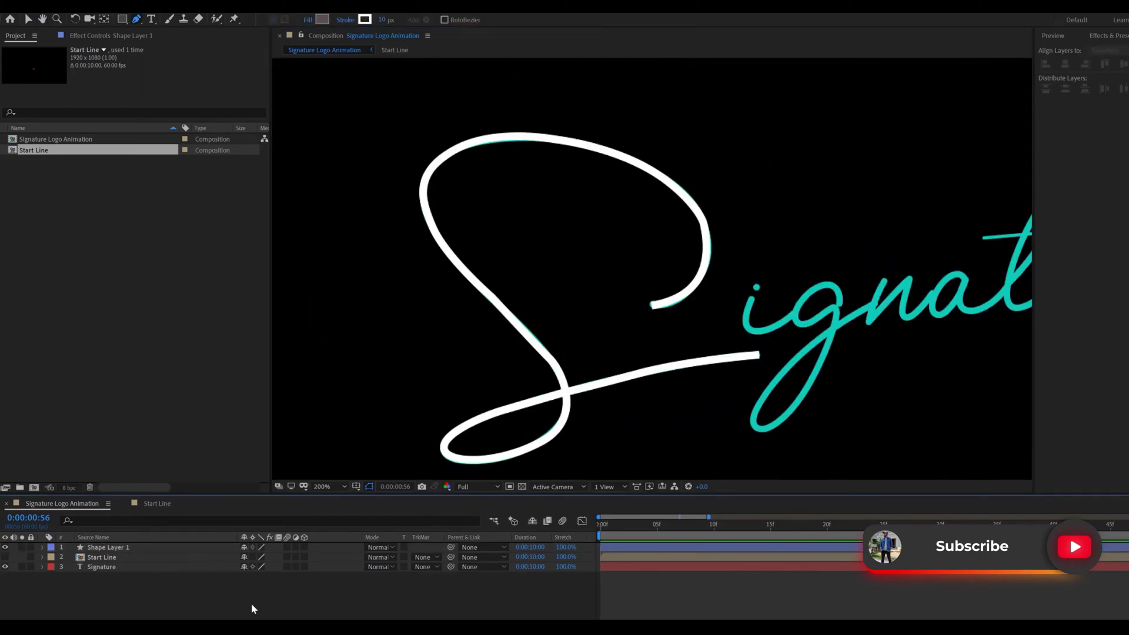
Expand the contents of Shape Layer 1 and rename Shape 1 as "S".
{"action": "left_click", "coordinate": [117, 548]}
{"action": "left_click", "coordinate": [42, 547]}
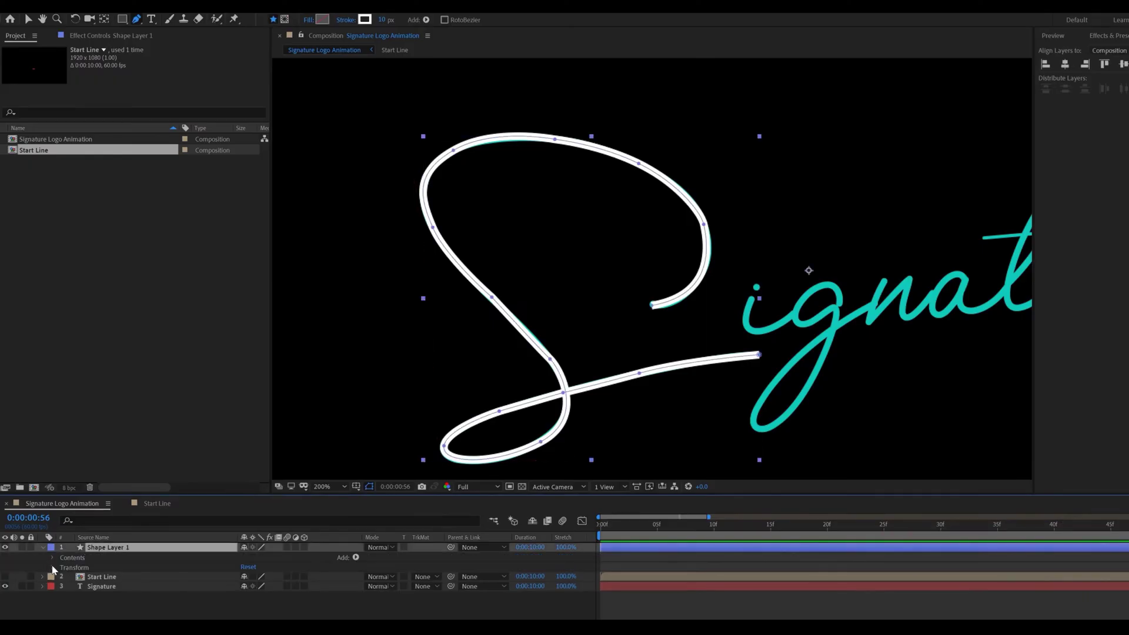
{"action": "left_click", "coordinate": [52, 558]}
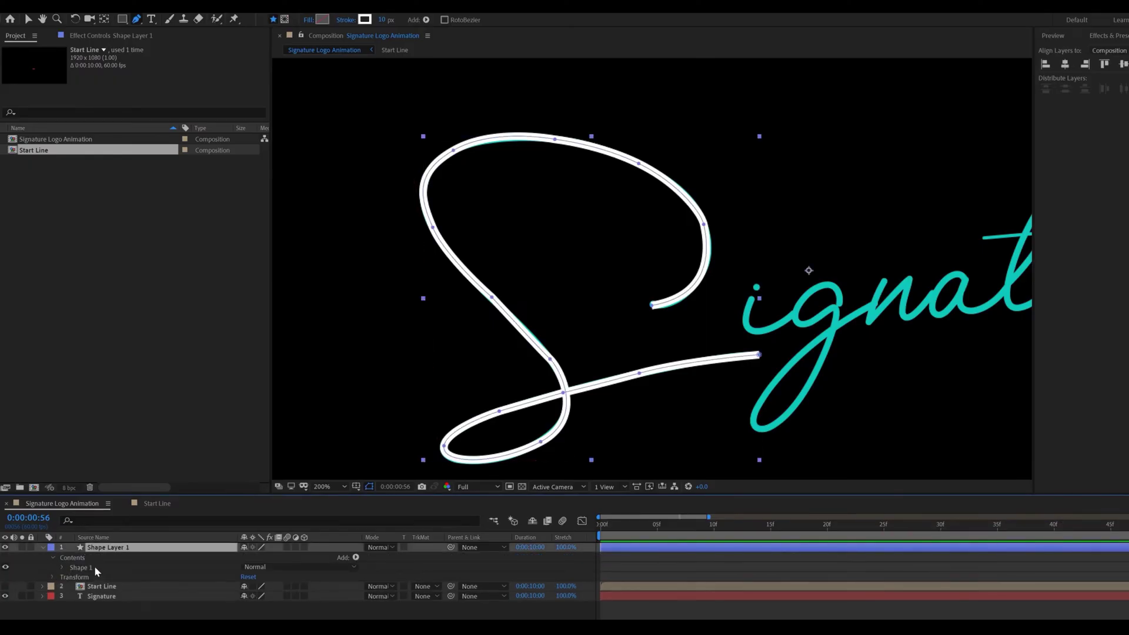
{"action": "left_click", "coordinate": [94, 566]}
{"action": "key", "text": "Return"}
{"action": "type", "text": "S"}
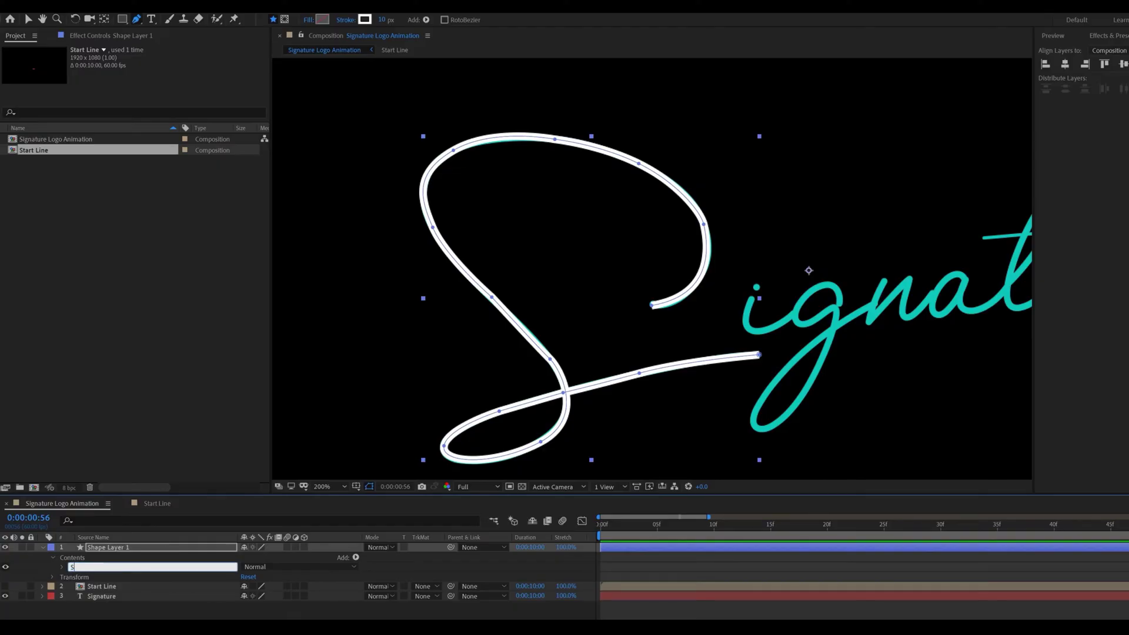
{"action": "left_click", "coordinate": [93, 613]}
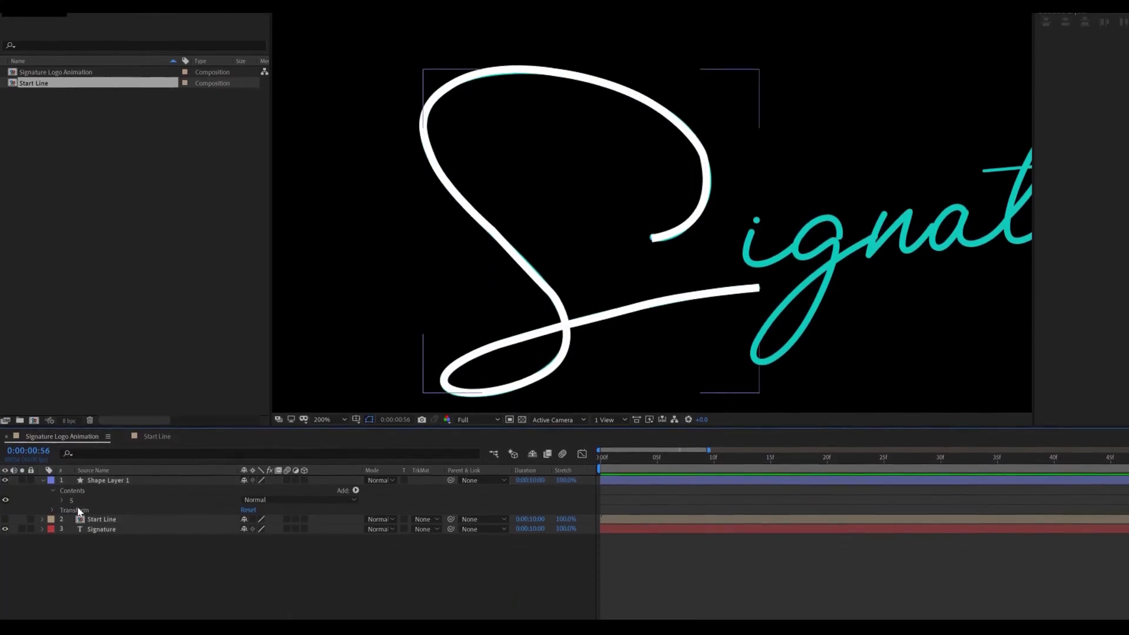
Set the S shape's stroke line cap to Round Cap, leaving the layer's contents collapsed.
{"action": "left_click", "coordinate": [63, 566]}
{"action": "left_click", "coordinate": [71, 446]}
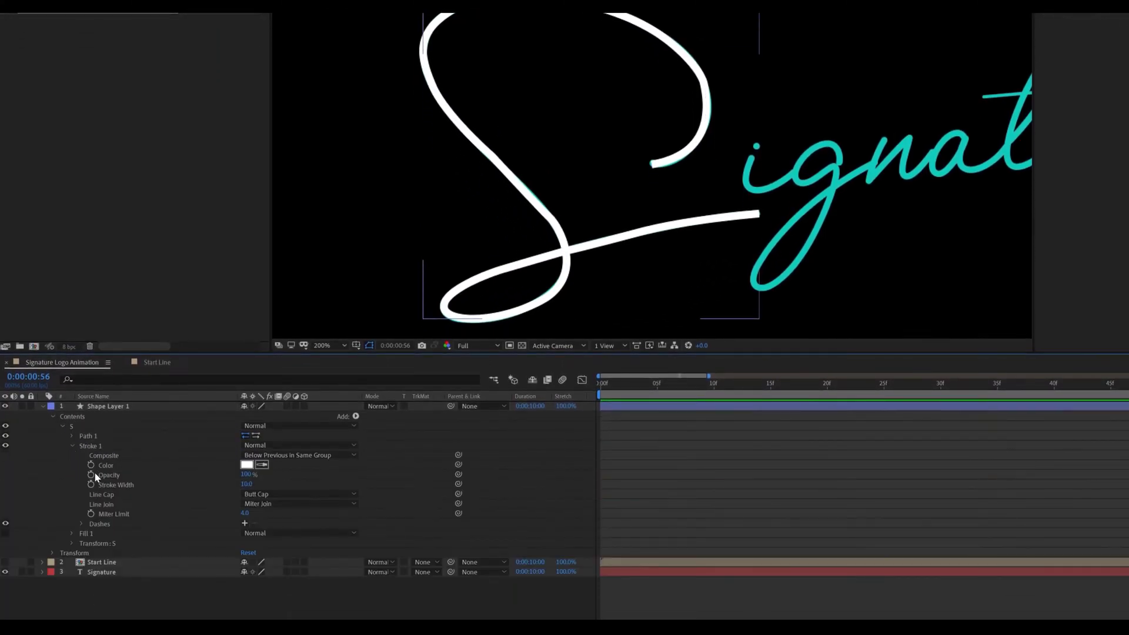
{"action": "left_click", "coordinate": [256, 495]}
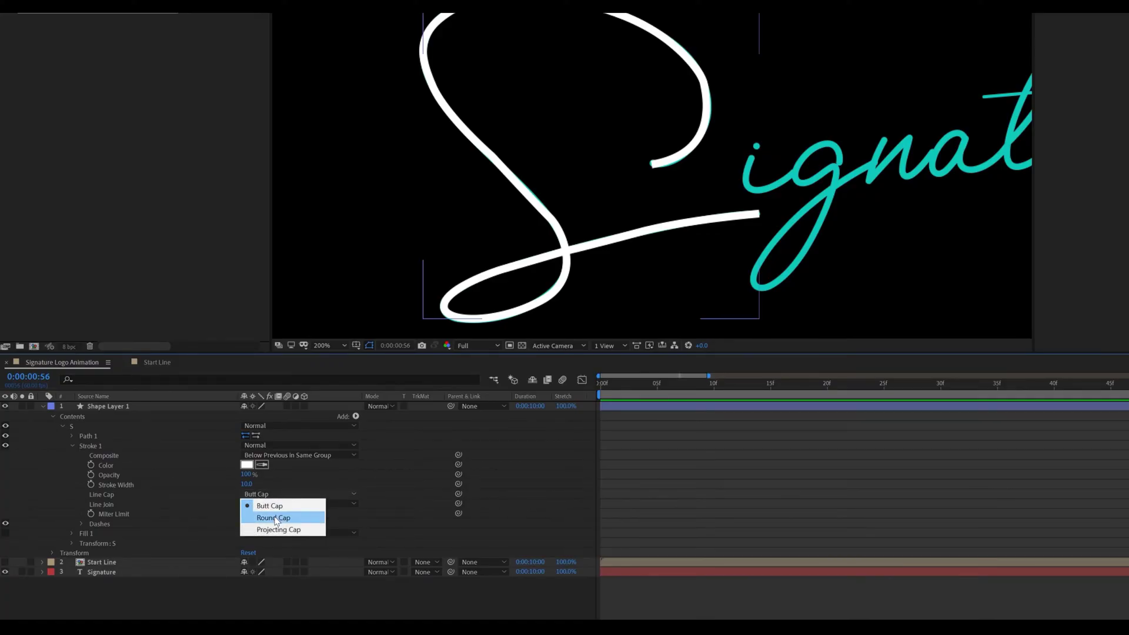
{"action": "left_click", "coordinate": [274, 518]}
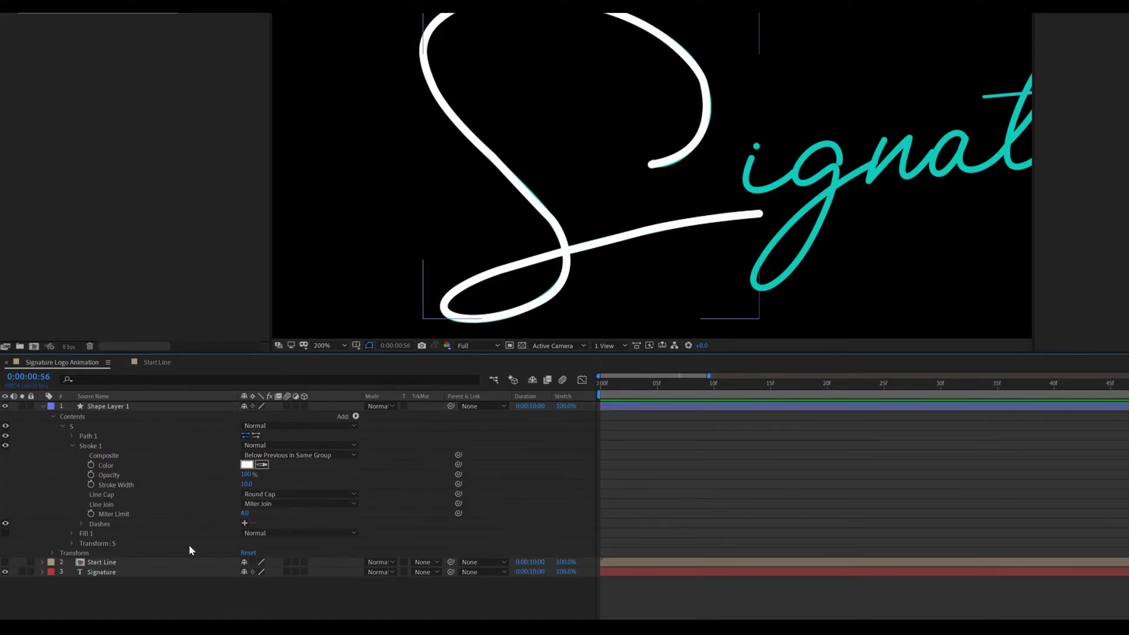
{"action": "left_click", "coordinate": [52, 415]}
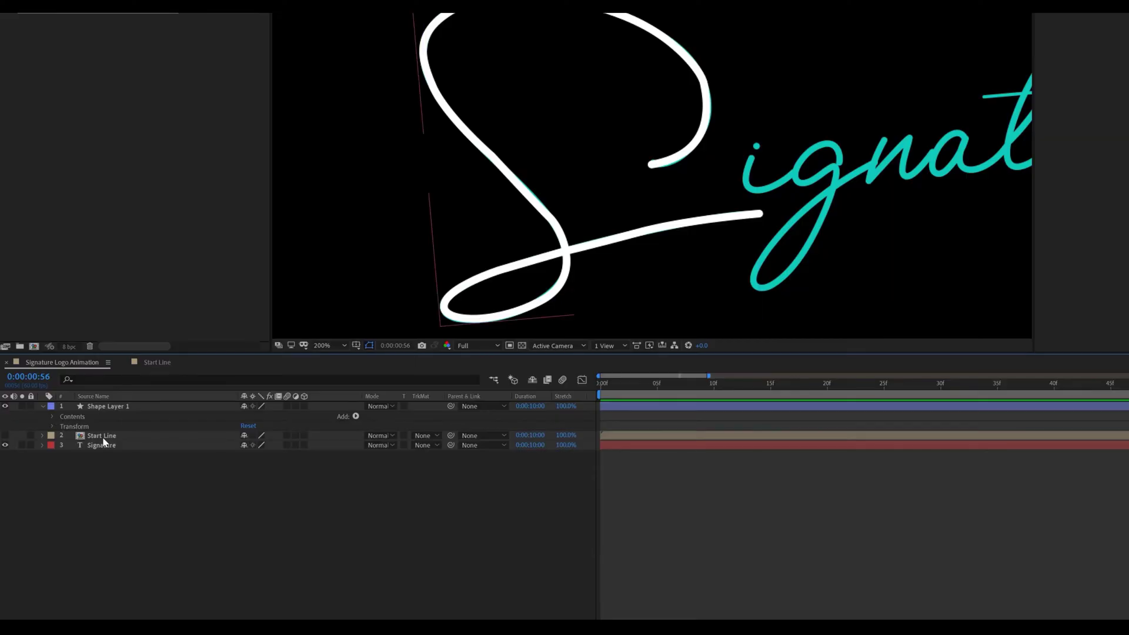
Start a second Pen path on Shape Layer 1, tracing the i from its upper end into the g's bowl.
{"action": "left_click", "coordinate": [106, 406]}
{"action": "scroll", "coordinate": [693, 217], "scroll_direction": "up", "scroll_amount": 2}
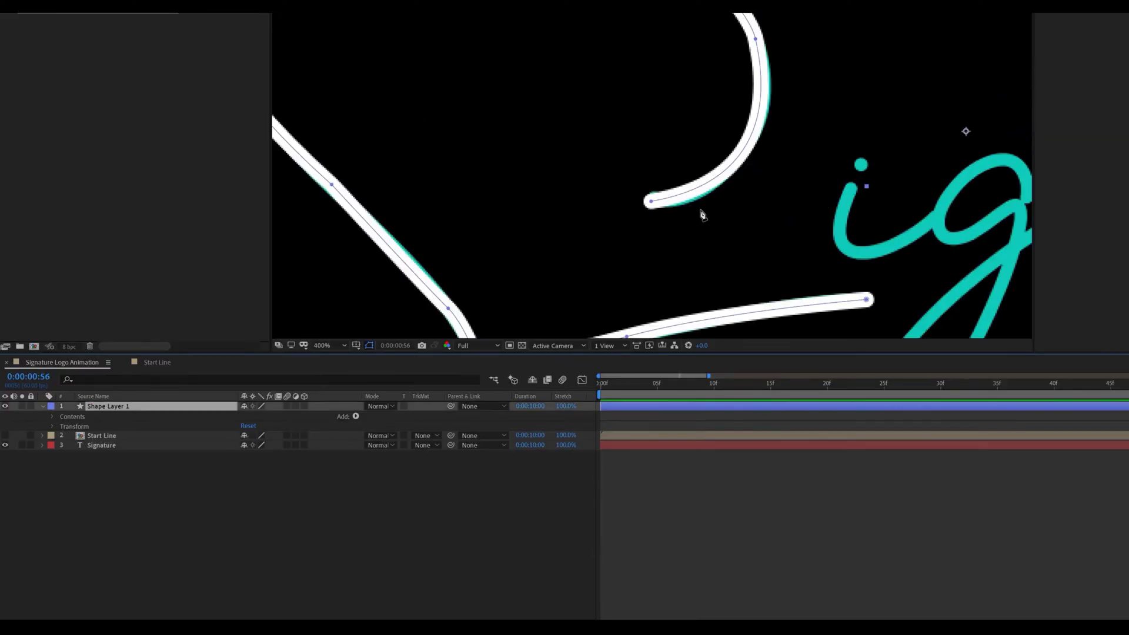
{"action": "left_click_drag", "start_coordinate": [782, 183], "coordinate": [567, 134]}
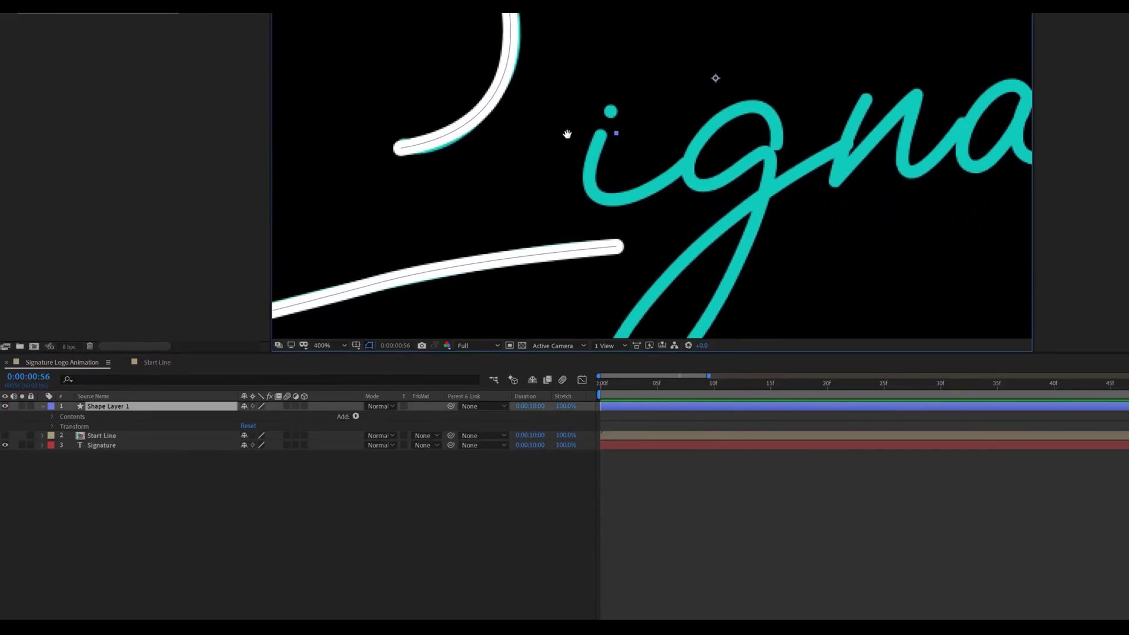
{"action": "left_click", "coordinate": [600, 134]}
{"action": "mouse_move", "coordinate": [656, 184]}
{"action": "left_mouse_down"}
{"action": "mouse_move", "coordinate": [761, 133]}
{"action": "mouse_move", "coordinate": [787, 39]}
{"action": "left_mouse_up"}
{"action": "left_click_drag", "start_coordinate": [777, 144], "coordinate": [780, 197]}
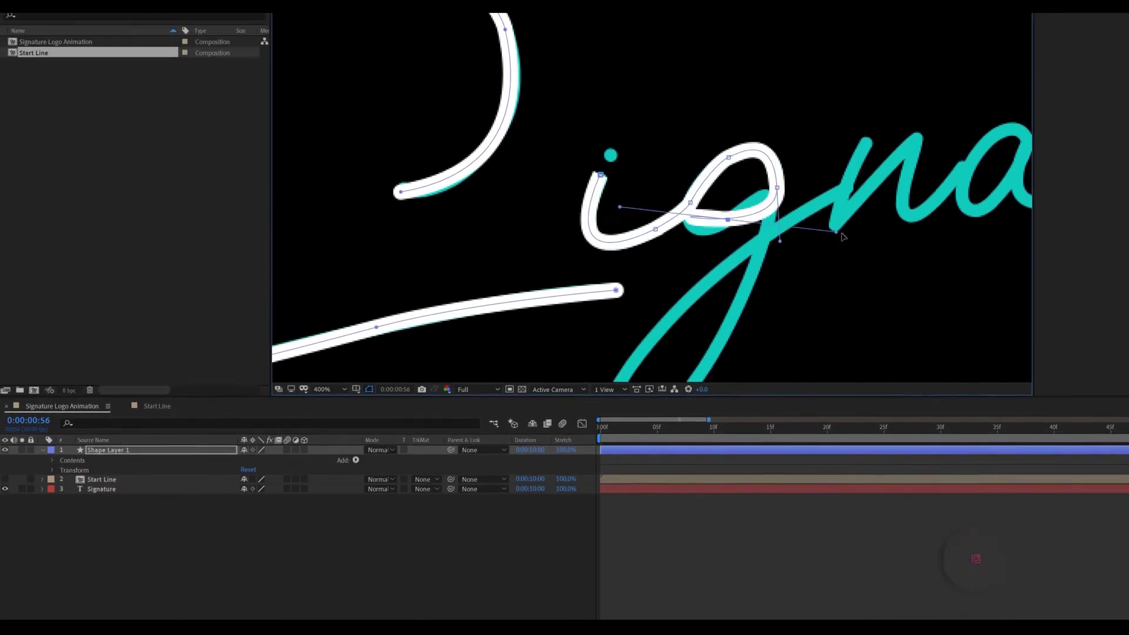
Continue the Pen path around the bottom of the g's bowl and down its stem to the lower turn of its tail.
{"action": "left_click_drag", "start_coordinate": [729, 290], "coordinate": [758, 272]}
{"action": "left_click", "coordinate": [775, 270]}
{"action": "left_click", "coordinate": [762, 318]}
{"action": "left_click_drag", "start_coordinate": [759, 337], "coordinate": [809, 207]}
{"action": "left_click", "coordinate": [769, 281]}
{"action": "left_click", "coordinate": [707, 360]}
{"action": "left_click_drag", "start_coordinate": [672, 323], "coordinate": [615, 414]}
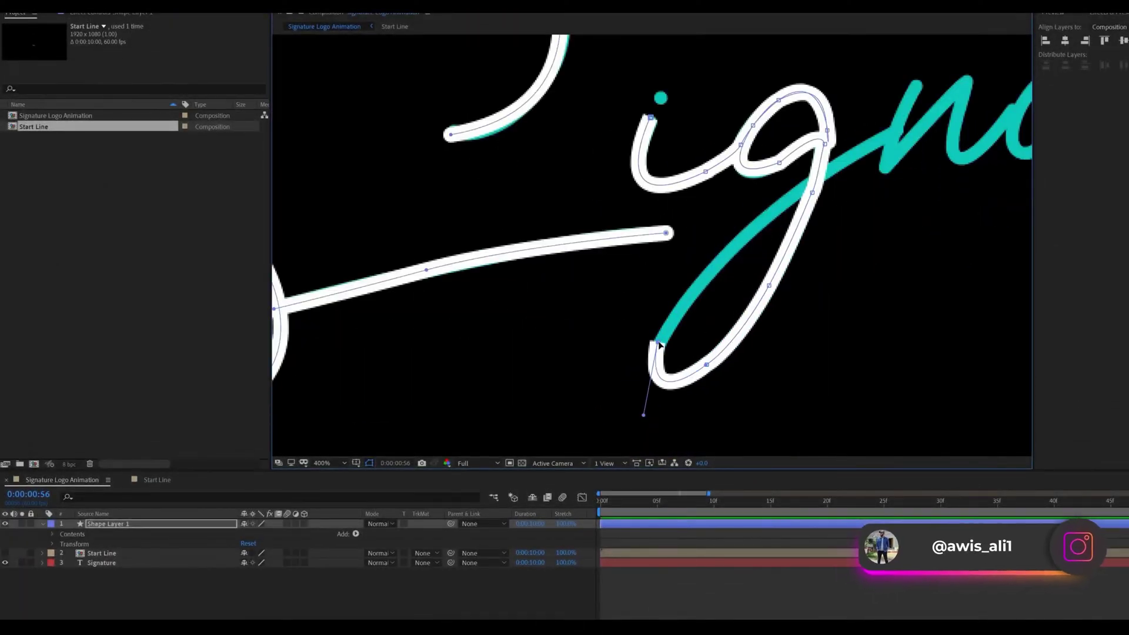
Continue the Pen path up the g's returning tail and along both strokes of the n.
{"action": "left_click_drag", "start_coordinate": [735, 244], "coordinate": [765, 215]}
{"action": "left_click_drag", "start_coordinate": [764, 214], "coordinate": [704, 293]}
{"action": "left_click_drag", "start_coordinate": [824, 216], "coordinate": [849, 200]}
{"action": "left_click", "coordinate": [854, 162]}
{"action": "left_click", "coordinate": [826, 248]}
{"action": "left_click", "coordinate": [903, 162]}
{"action": "left_click_drag", "start_coordinate": [903, 162], "coordinate": [736, 240]}
{"action": "left_click_drag", "start_coordinate": [759, 300], "coordinate": [827, 247]}
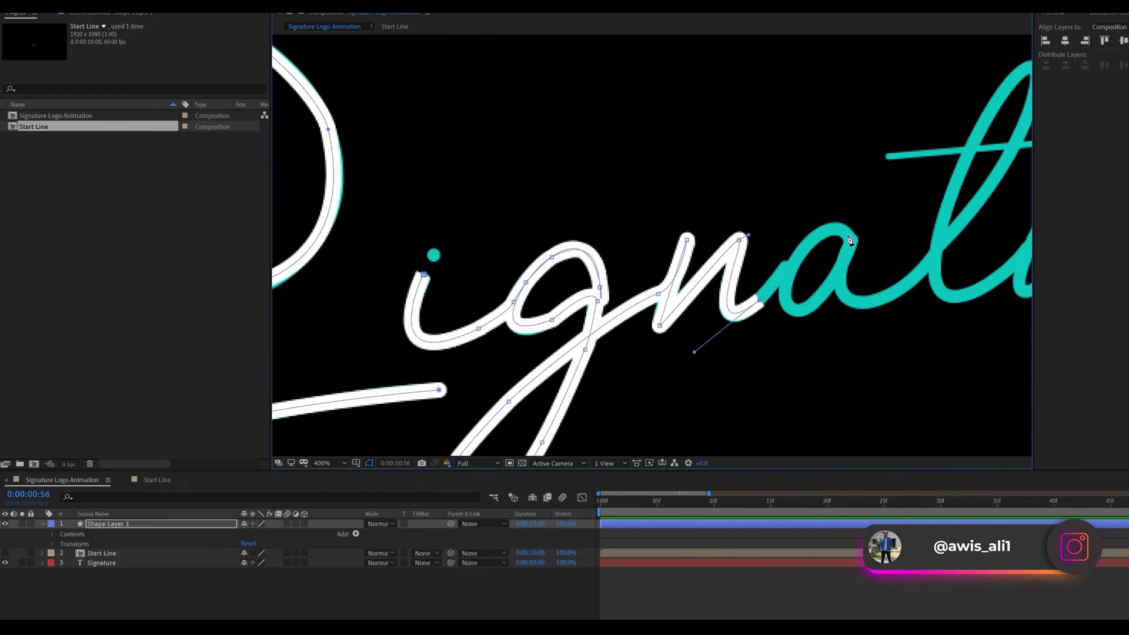
Continue the Pen path through the a and around the tall loop of the t.
{"action": "left_click_drag", "start_coordinate": [755, 336], "coordinate": [782, 353]}
{"action": "left_click_drag", "start_coordinate": [956, 241], "coordinate": [800, 379]}
{"action": "left_click", "coordinate": [777, 396]}
{"action": "left_click_drag", "start_coordinate": [839, 244], "coordinate": [768, 348]}
{"action": "left_click", "coordinate": [890, 354]}
Continue the Pen path through the u, r and e to the end of the e's exit stroke.
{"action": "left_click_drag", "start_coordinate": [859, 399], "coordinate": [874, 313]}
{"action": "left_click_drag", "start_coordinate": [904, 366], "coordinate": [991, 295]}
{"action": "left_click", "coordinate": [920, 339]}
{"action": "left_click", "coordinate": [938, 303]}
{"action": "left_click_drag", "start_coordinate": [993, 346], "coordinate": [872, 412]}
{"action": "left_click", "coordinate": [973, 372]}
{"action": "left_click_drag", "start_coordinate": [901, 383], "coordinate": [904, 371]}
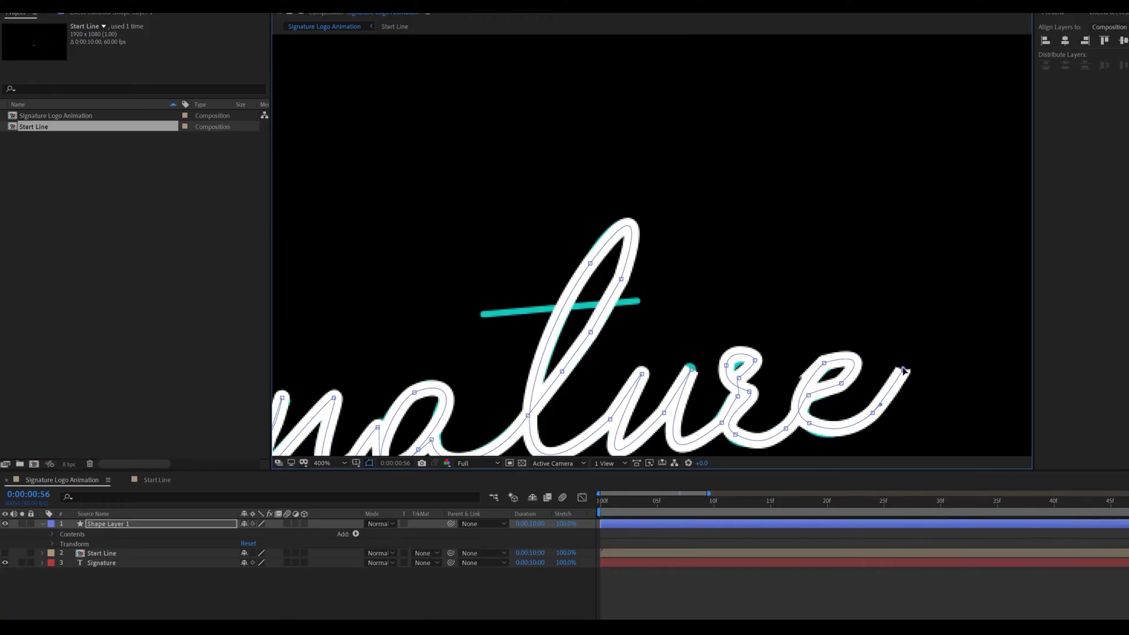
Expand Shape Layer 1's contents and rename the newly traced Shape 1 as "ignature".
{"action": "scroll", "coordinate": [688, 406], "scroll_direction": "down", "scroll_amount": 3}
{"action": "scroll", "coordinate": [687, 405], "scroll_direction": "up", "scroll_amount": 2}
{"action": "scroll", "coordinate": [625, 319], "scroll_direction": "down", "scroll_amount": 2}
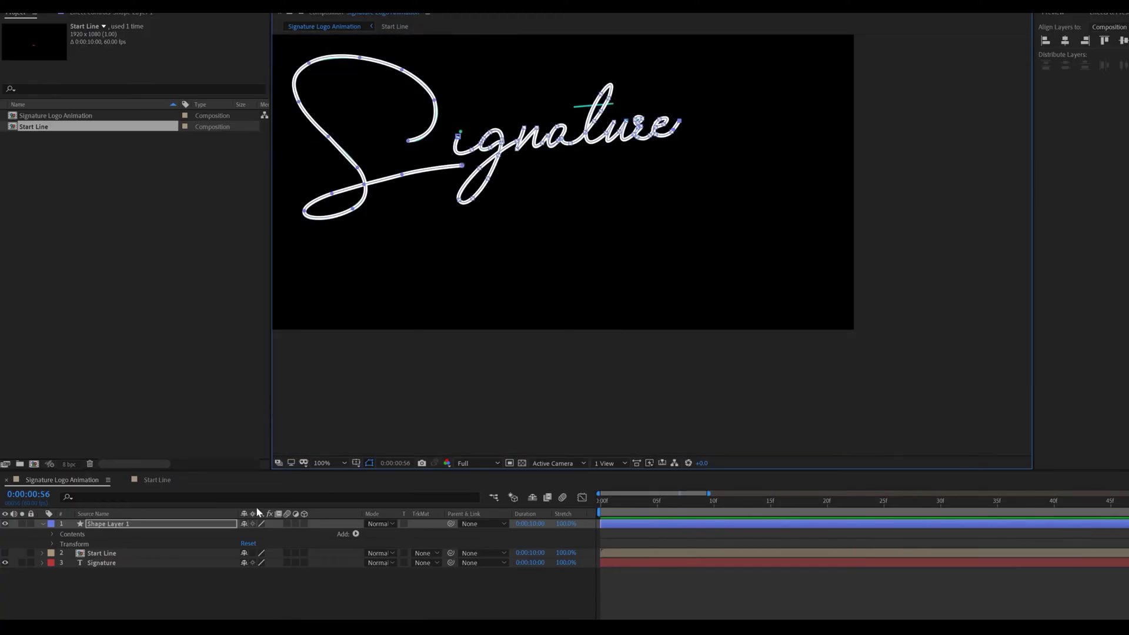
{"action": "left_click", "coordinate": [105, 528]}
{"action": "left_click", "coordinate": [53, 533]}
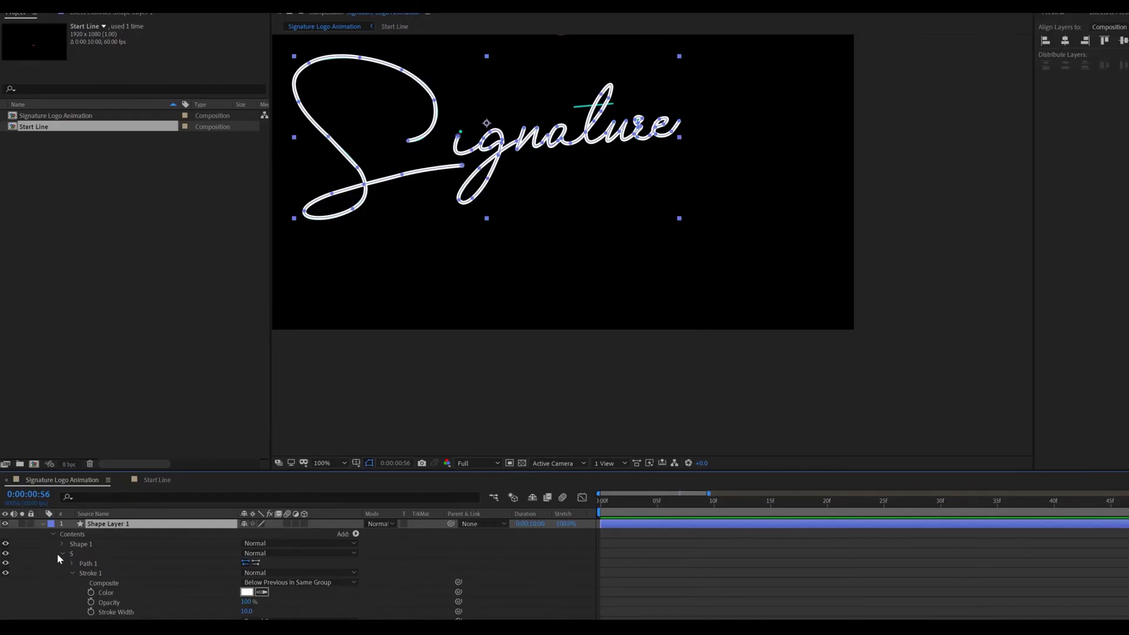
{"action": "left_click", "coordinate": [61, 553]}
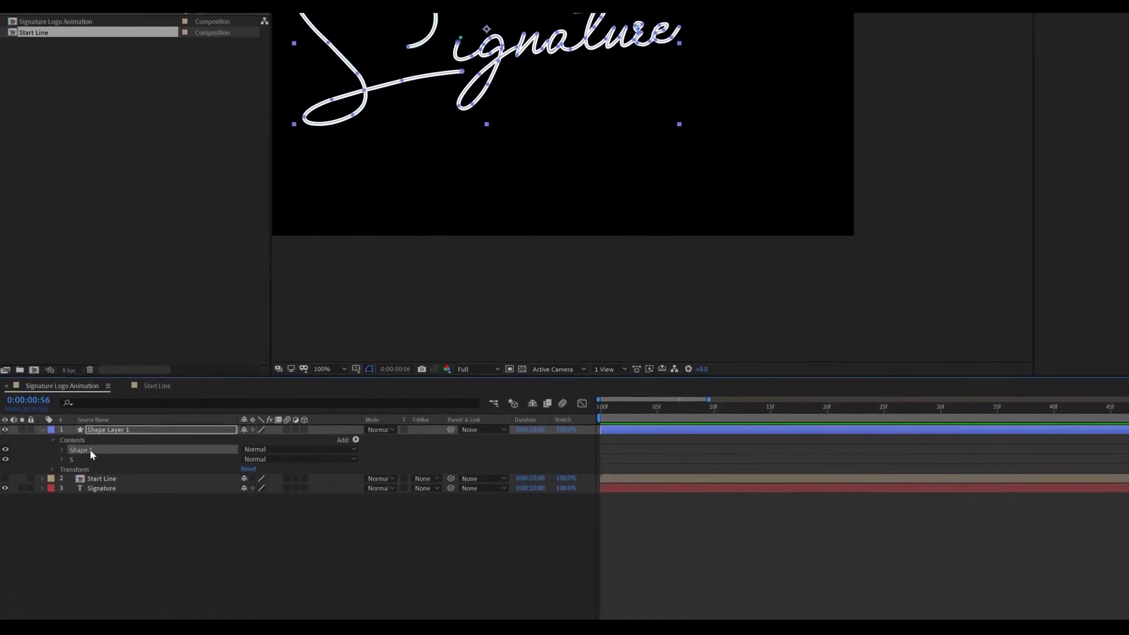
{"action": "key", "text": "Return"}
{"action": "type", "text": "S"}
{"action": "type", "text": "ignatu"}
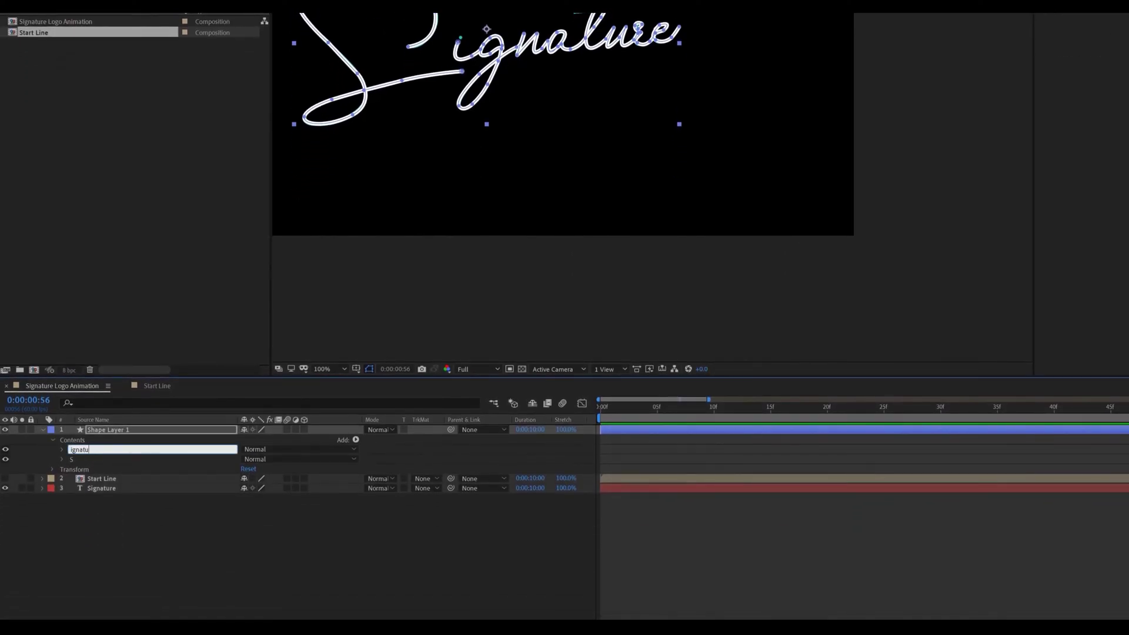
{"action": "type", "text": "re"}
{"action": "key", "text": "Return"}
Set the ignature shape's stroke line cap to Round Cap.
{"action": "left_click", "coordinate": [61, 452]}
{"action": "left_click", "coordinate": [70, 470]}
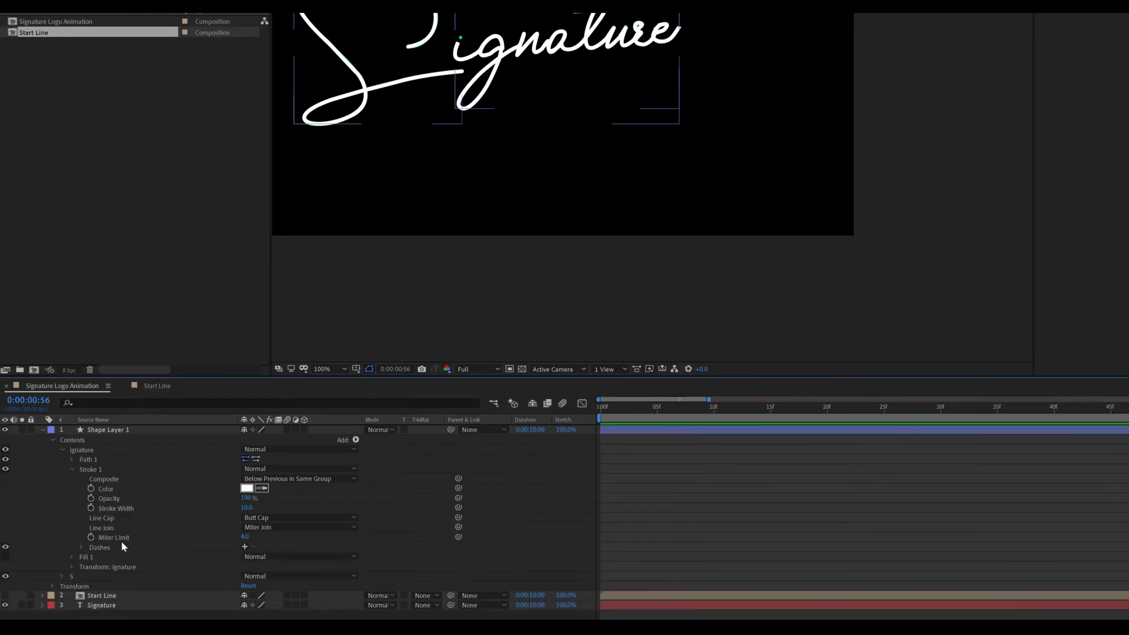
{"action": "left_click", "coordinate": [278, 518]}
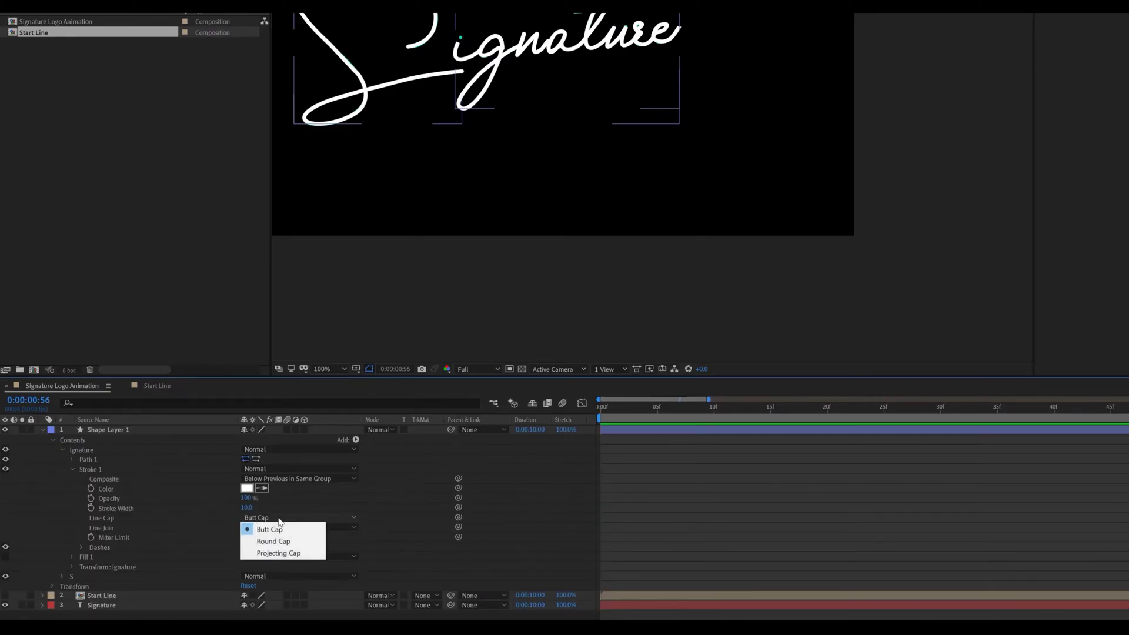
{"action": "left_click", "coordinate": [285, 541]}
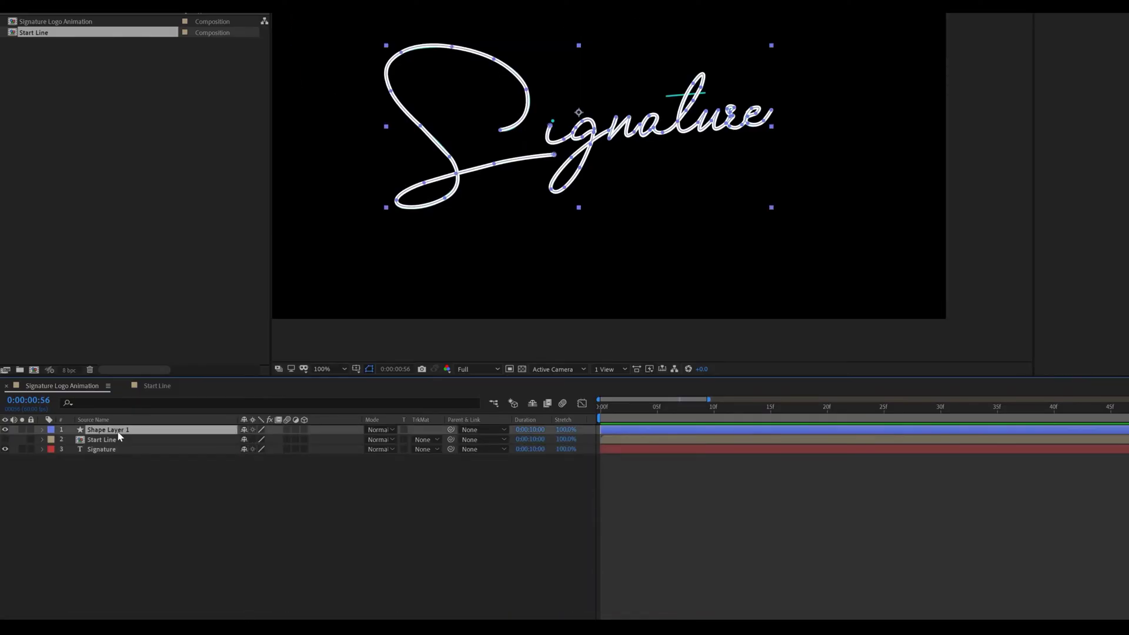
Rename Shape Layer 1 as "Mask".
{"action": "key", "text": "Return"}
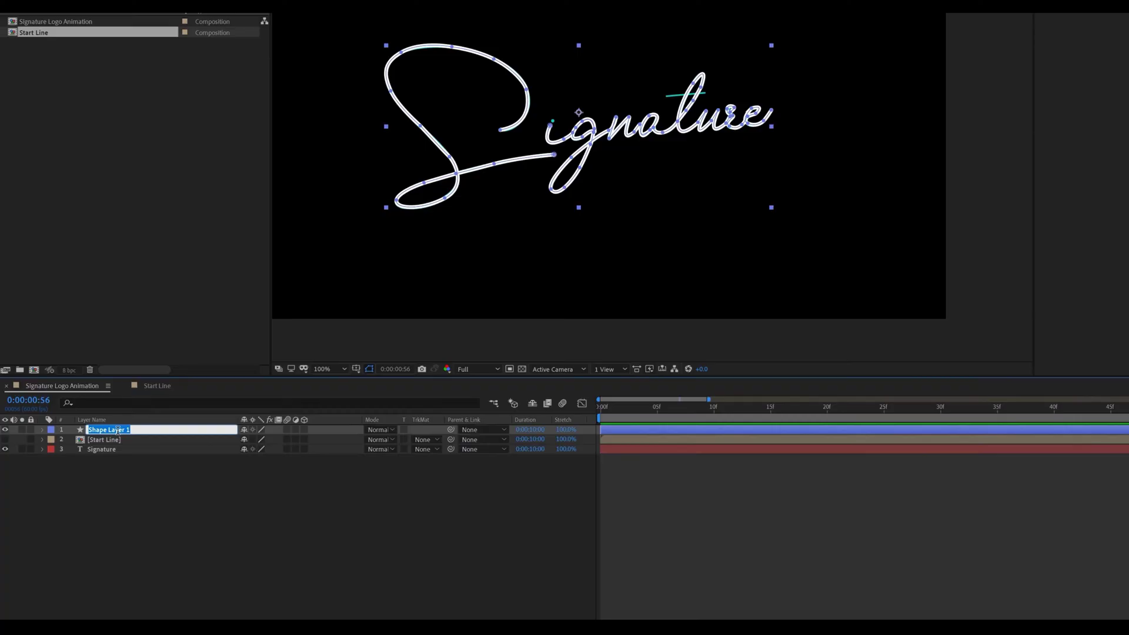
{"action": "type", "text": "Mask"}
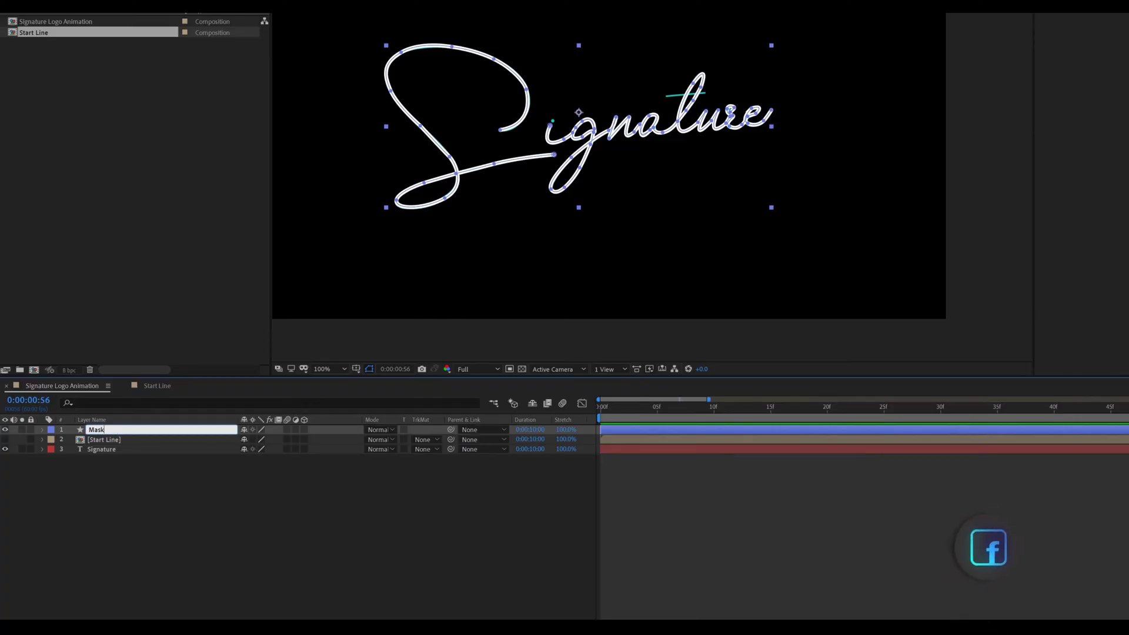
{"action": "key", "text": "Return"}
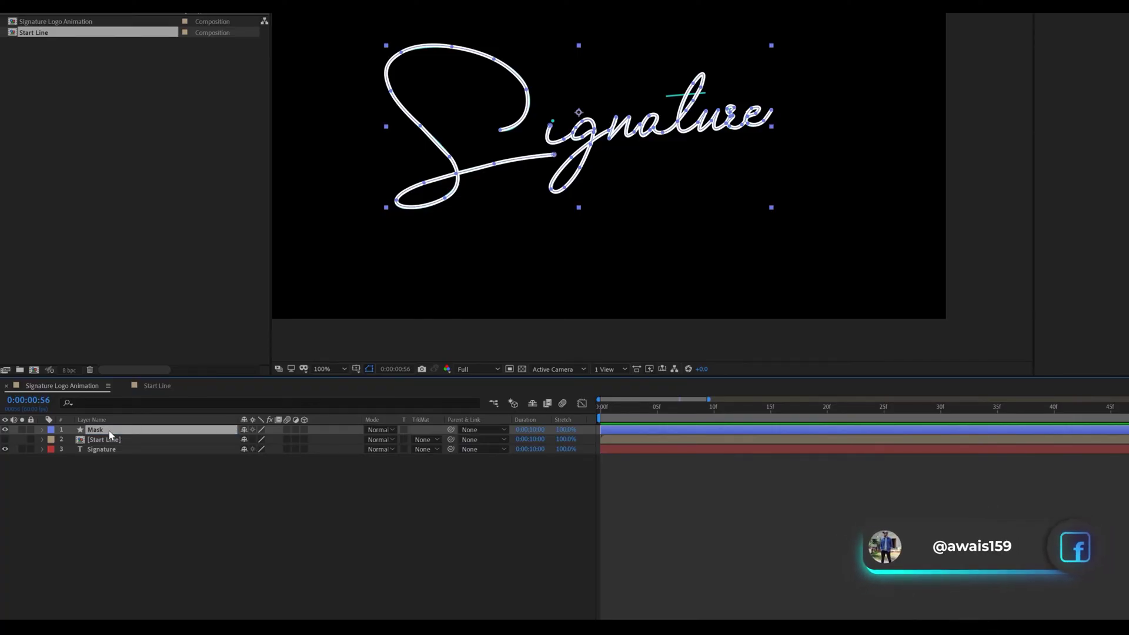
Move the Mask layer directly above the Signature text layer and set Signature's track matte to Alpha.
{"action": "left_click_drag", "start_coordinate": [111, 430], "coordinate": [114, 450]}
{"action": "left_click", "coordinate": [113, 450]}
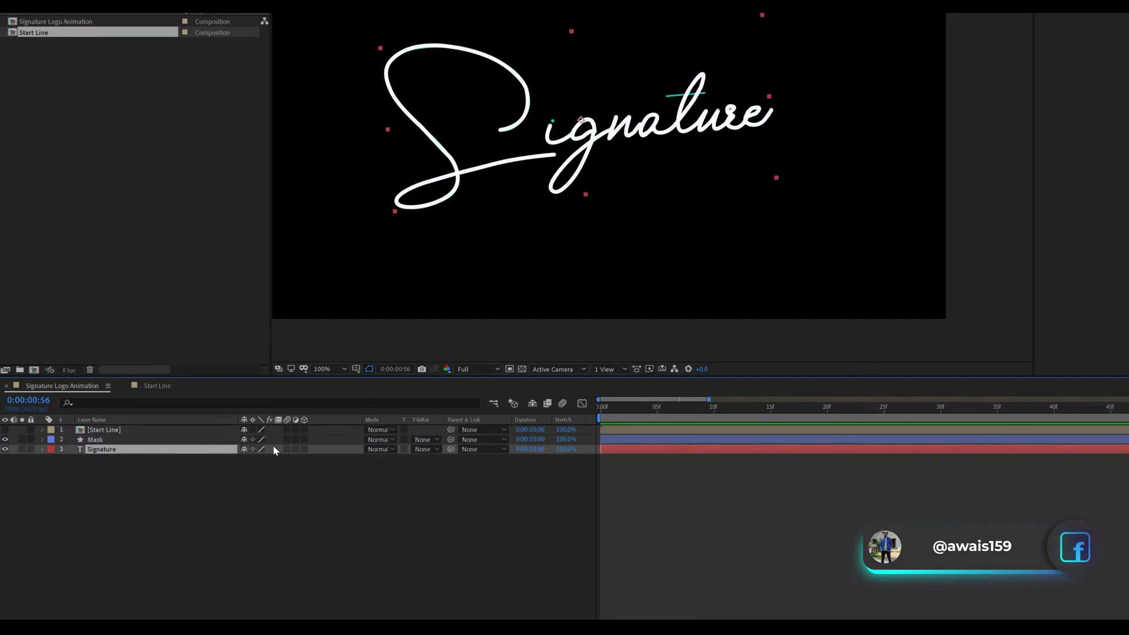
{"action": "left_click", "coordinate": [422, 449]}
{"action": "left_click", "coordinate": [433, 474]}
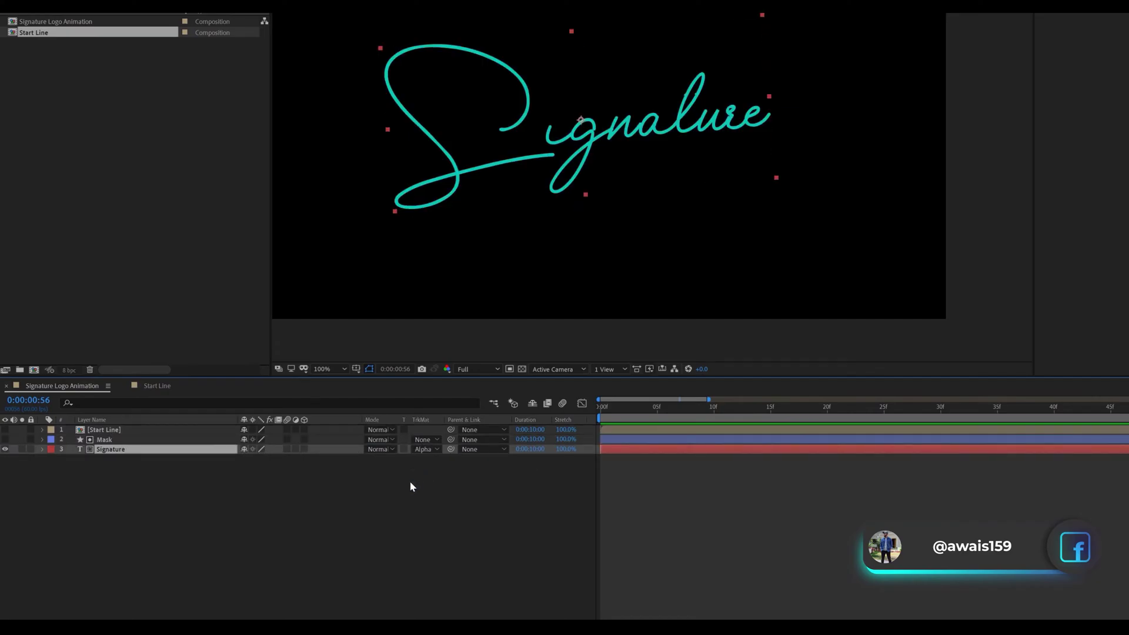
Examine the matted t up close where its crossbar meets both sides of the traced loop.
{"action": "scroll", "coordinate": [676, 202], "scroll_direction": "up", "scroll_amount": 4}
{"action": "scroll", "coordinate": [579, 200], "scroll_direction": "down", "scroll_amount": 2}
{"action": "left_click", "coordinate": [118, 441]}
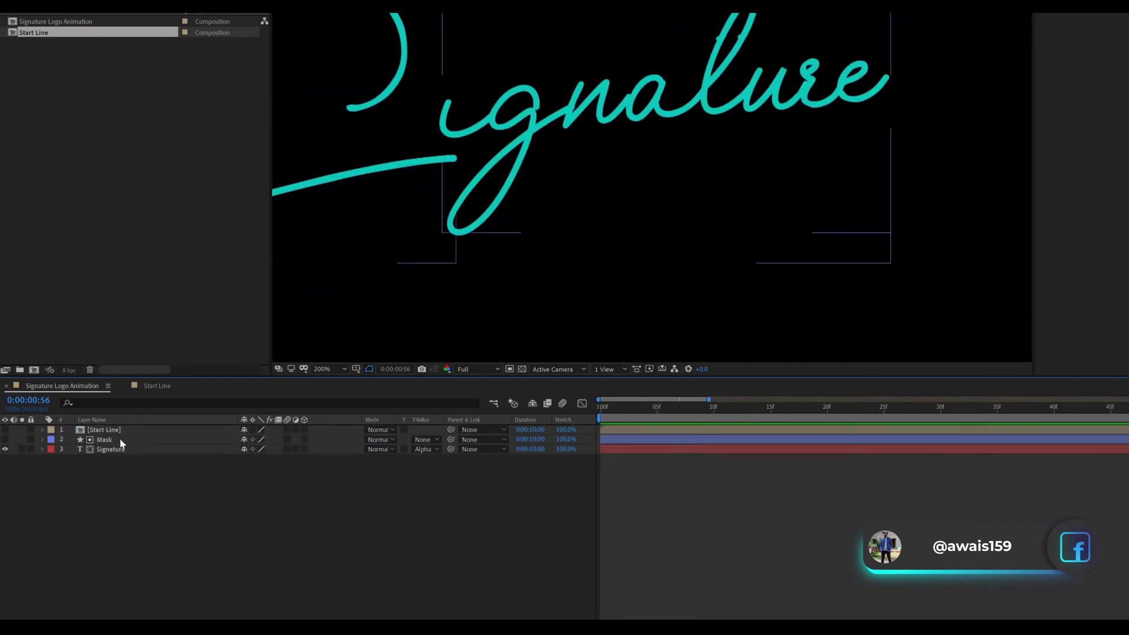
{"action": "scroll", "coordinate": [637, 179], "scroll_direction": "up", "scroll_amount": 2}
{"action": "scroll", "coordinate": [637, 180], "scroll_direction": "up", "scroll_amount": 2}
{"action": "left_click", "coordinate": [738, 114]}
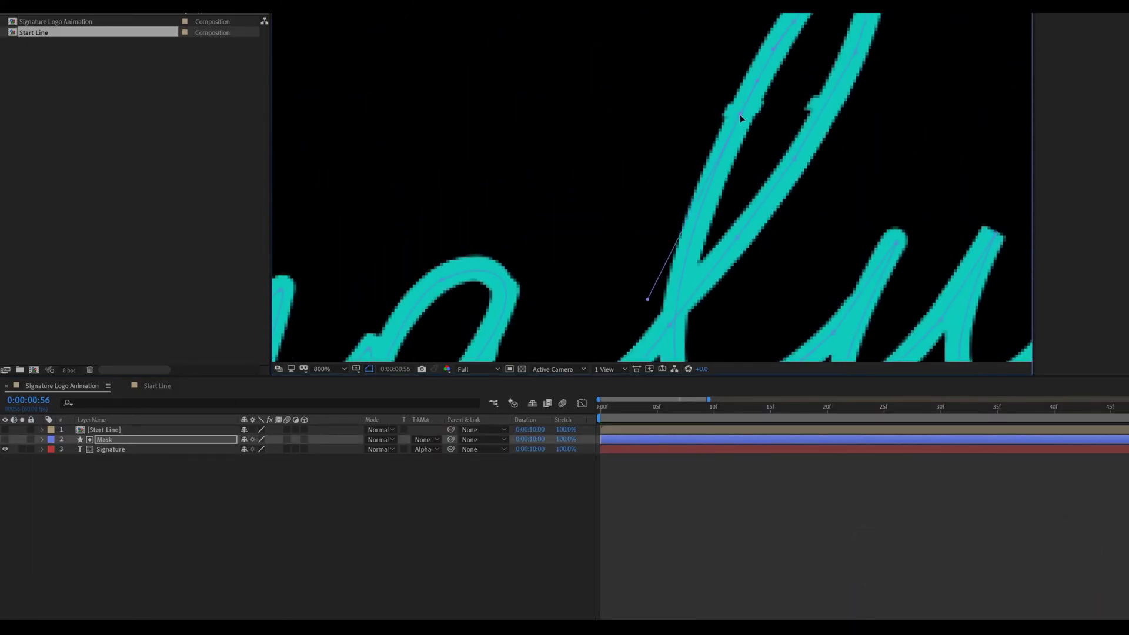
{"action": "left_click", "coordinate": [824, 107]}
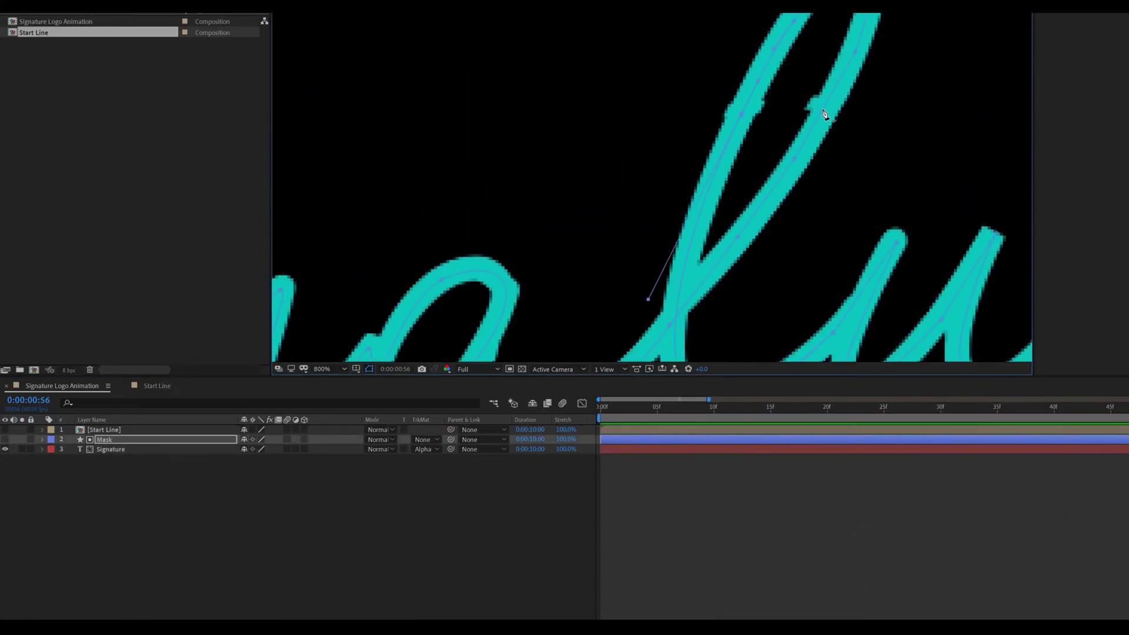
{"action": "scroll", "coordinate": [827, 108], "scroll_direction": "down", "scroll_amount": 4}
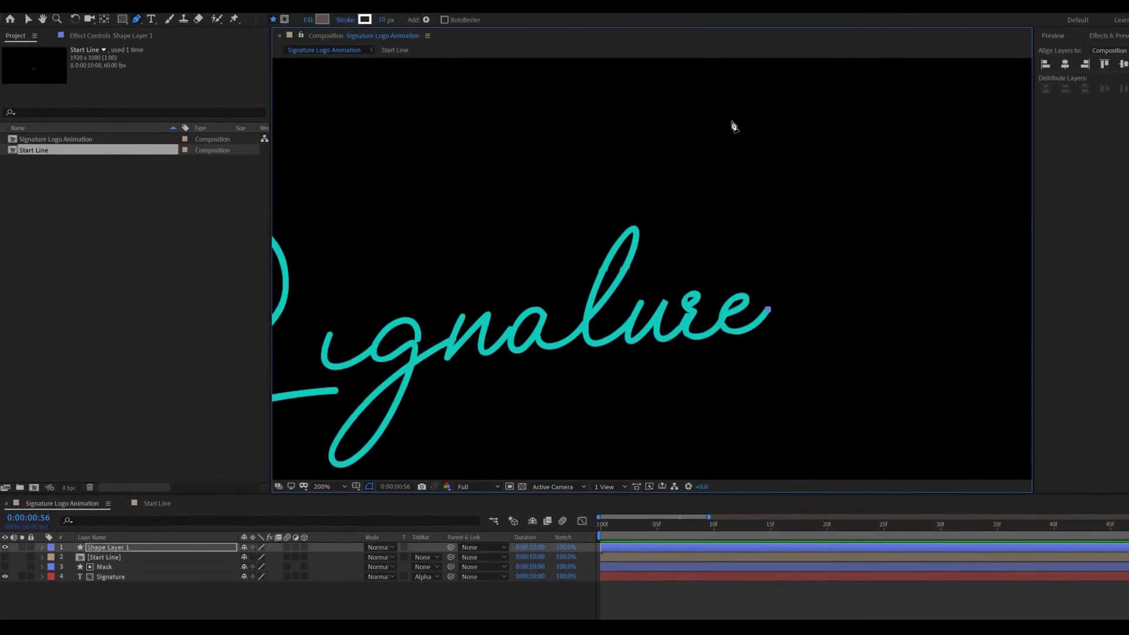
Draw a curved Pen flourish on a new shape layer from the e's end, over the letters and back across the t.
{"action": "left_click_drag", "start_coordinate": [732, 122], "coordinate": [575, 91]}
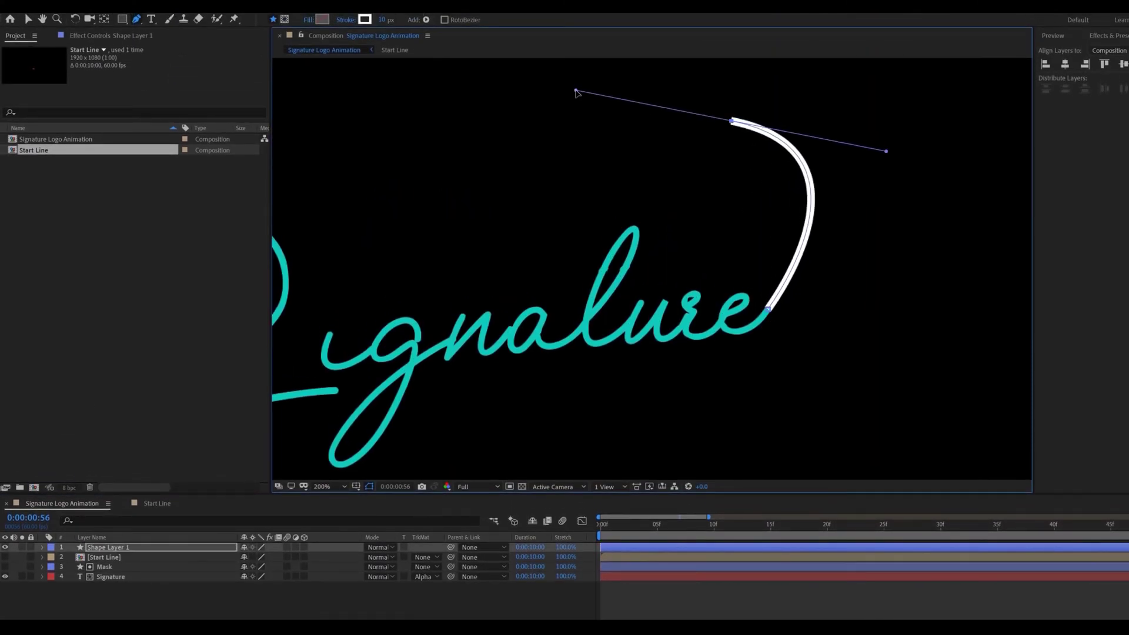
{"action": "left_click_drag", "start_coordinate": [492, 124], "coordinate": [458, 159]}
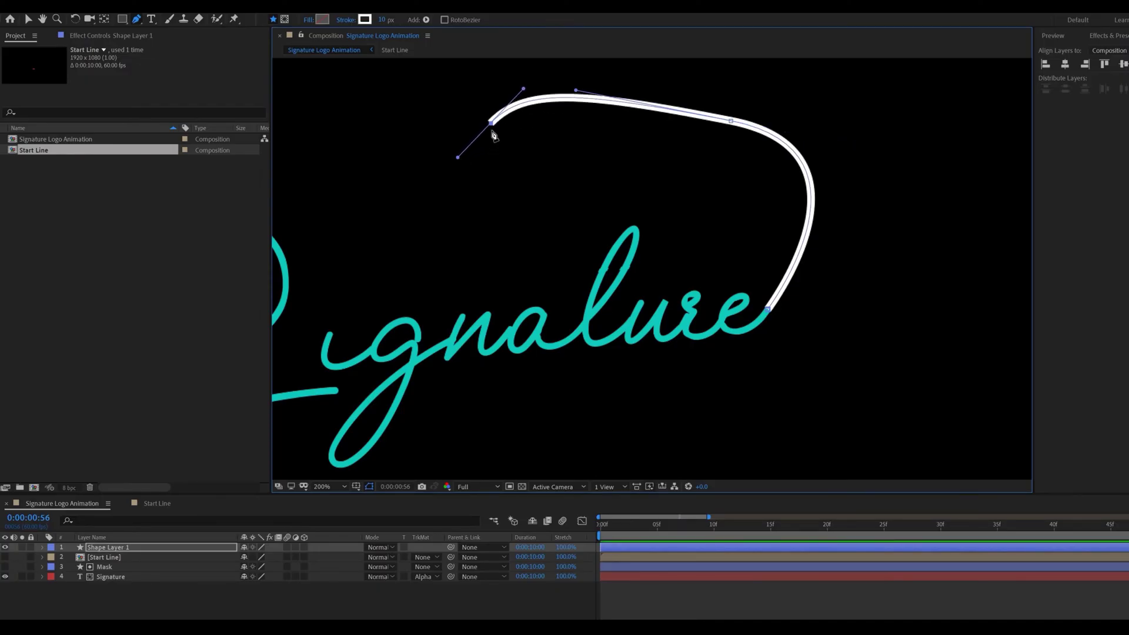
{"action": "left_click_drag", "start_coordinate": [655, 279], "coordinate": [860, 299]}
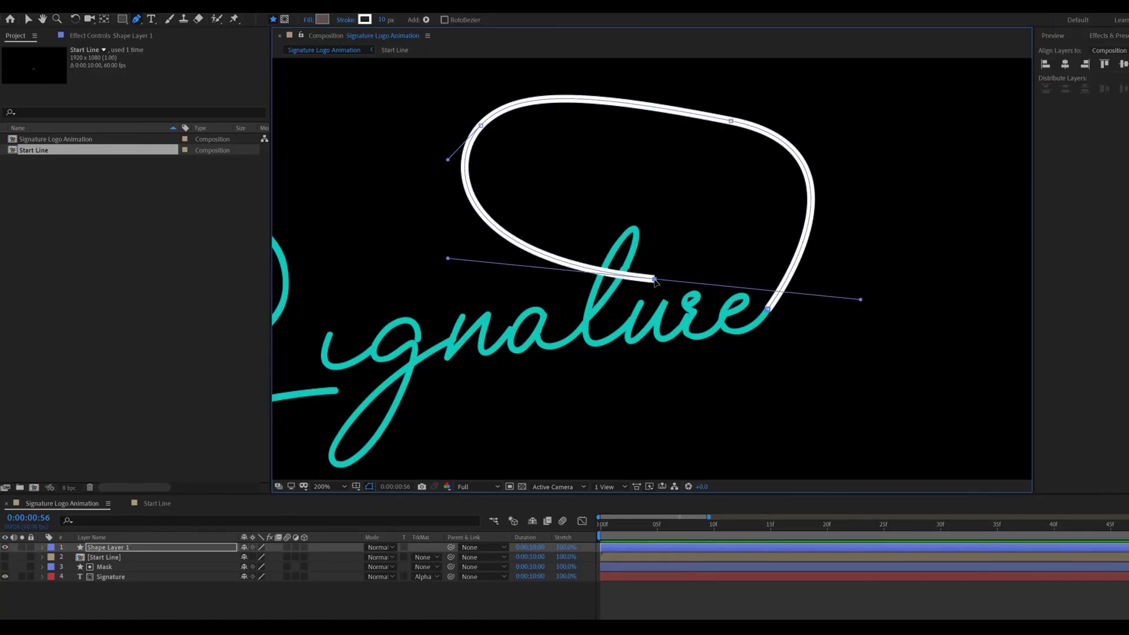
Refine the flourish by raising its end point at the t, adjusting that point's handle, and lifting its two upper points.
{"action": "left_click_drag", "start_coordinate": [655, 280], "coordinate": [650, 271]}
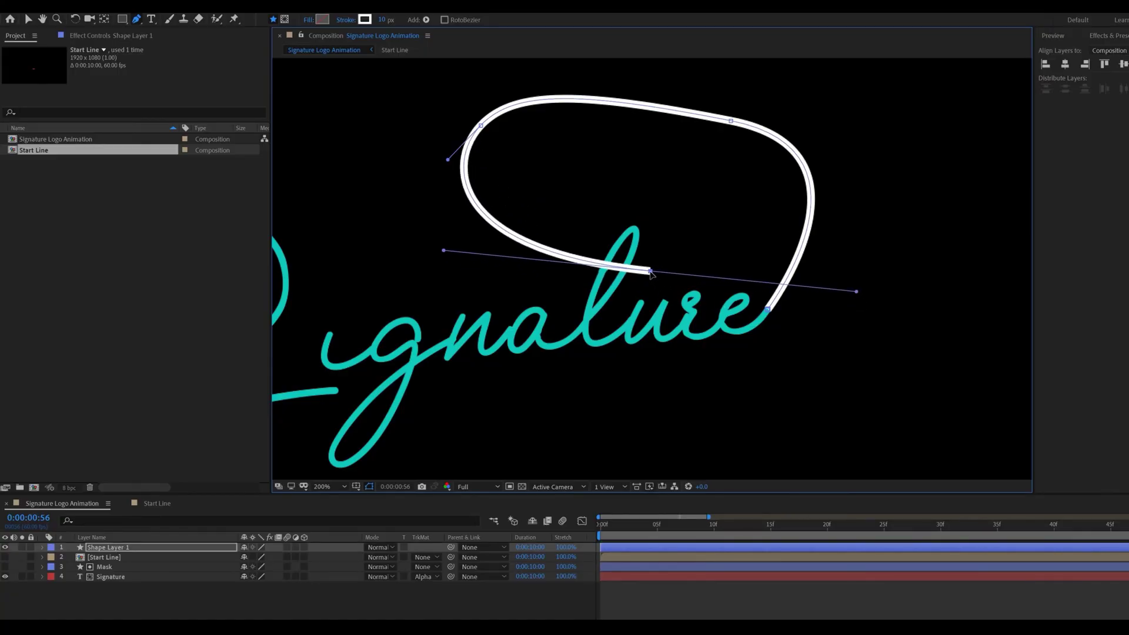
{"action": "left_click_drag", "start_coordinate": [855, 292], "coordinate": [858, 285]}
{"action": "left_click_drag", "start_coordinate": [481, 125], "coordinate": [484, 116]}
{"action": "left_click_drag", "start_coordinate": [731, 120], "coordinate": [736, 92]}
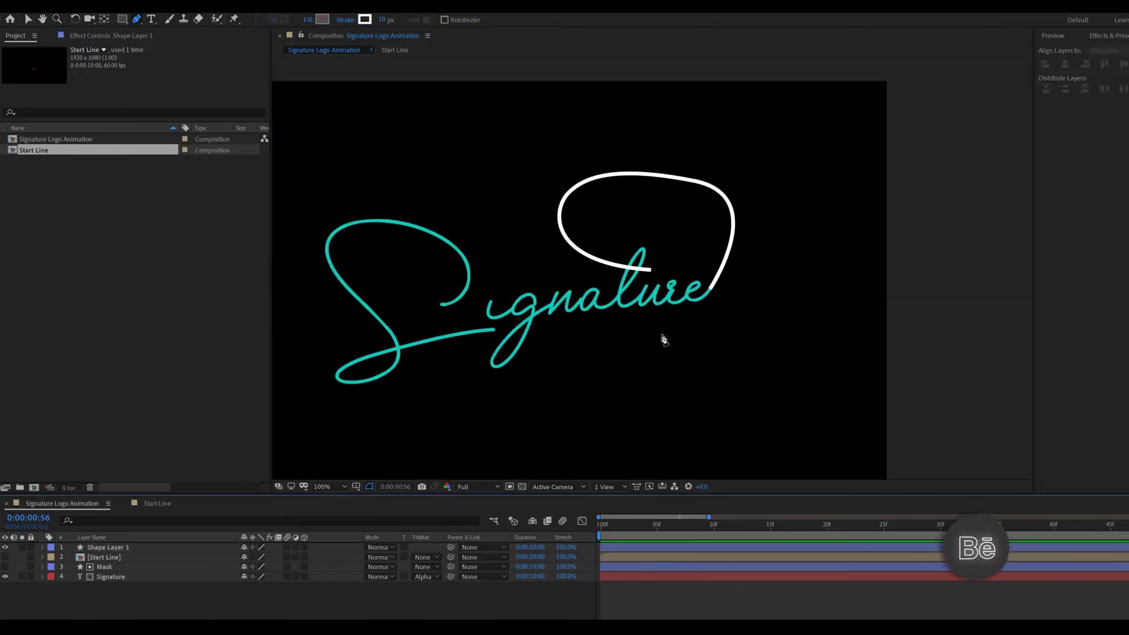
Set the line cap of the flourish's stroke on Shape Layer 1 to Round Cap.
{"action": "left_click", "coordinate": [121, 547]}
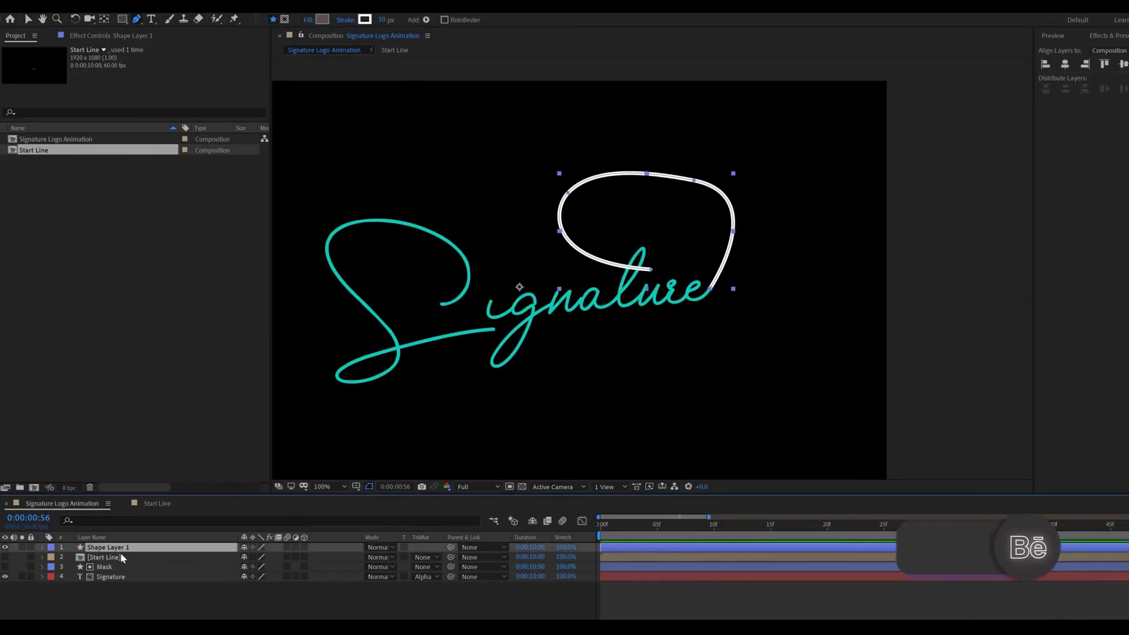
{"action": "left_click", "coordinate": [41, 547]}
{"action": "left_click", "coordinate": [52, 557]}
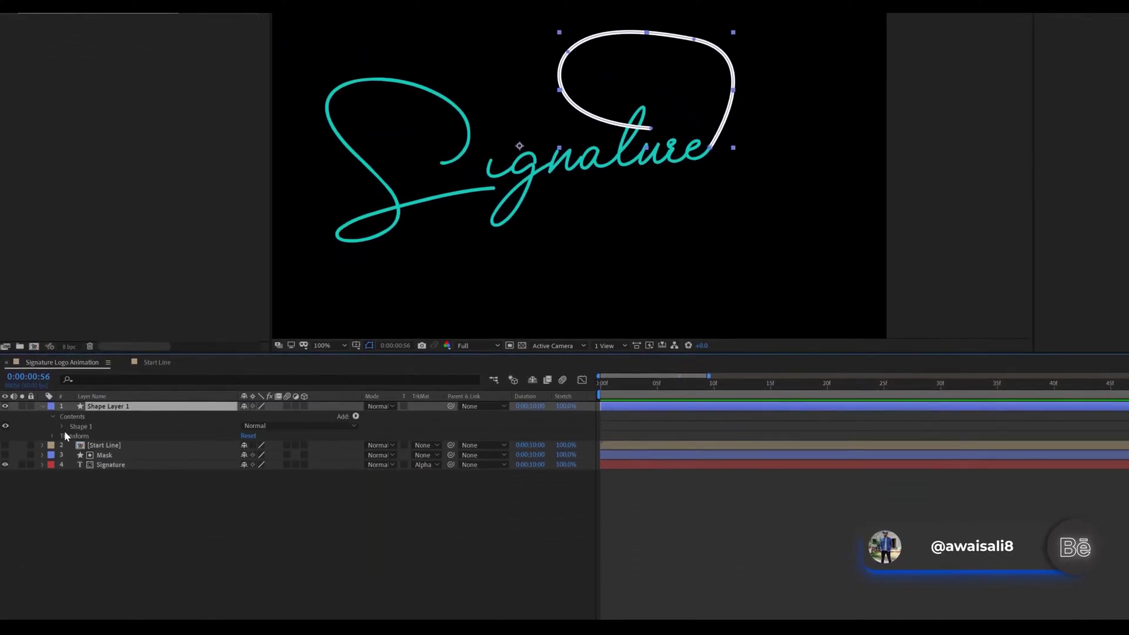
{"action": "left_click", "coordinate": [62, 426]}
{"action": "left_click", "coordinate": [72, 446]}
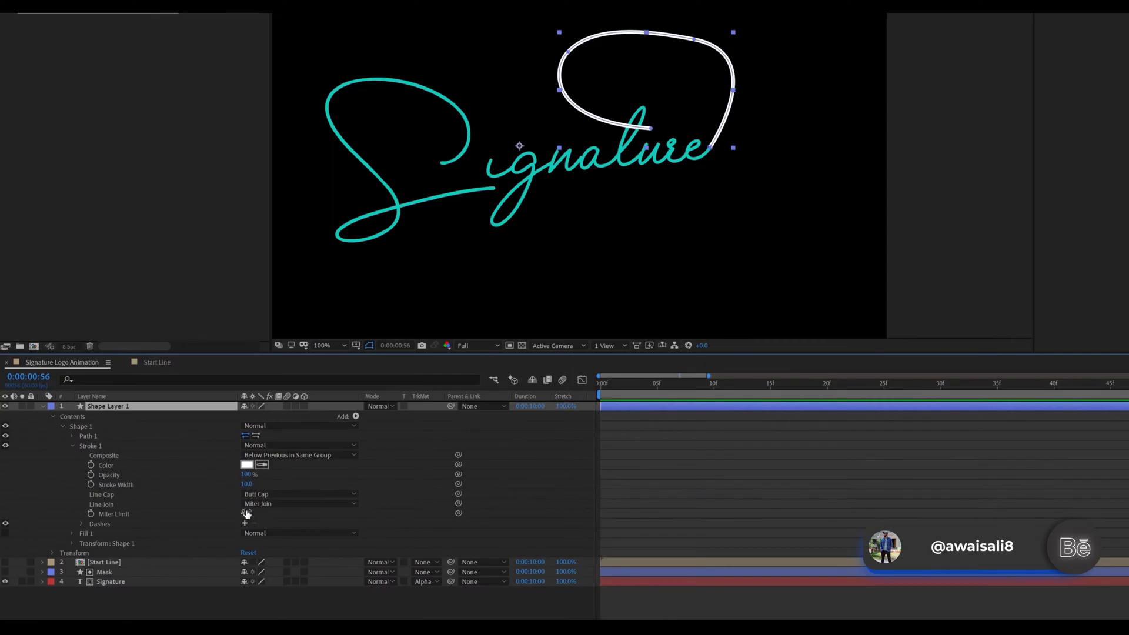
{"action": "left_click", "coordinate": [297, 494]}
{"action": "left_click", "coordinate": [264, 516]}
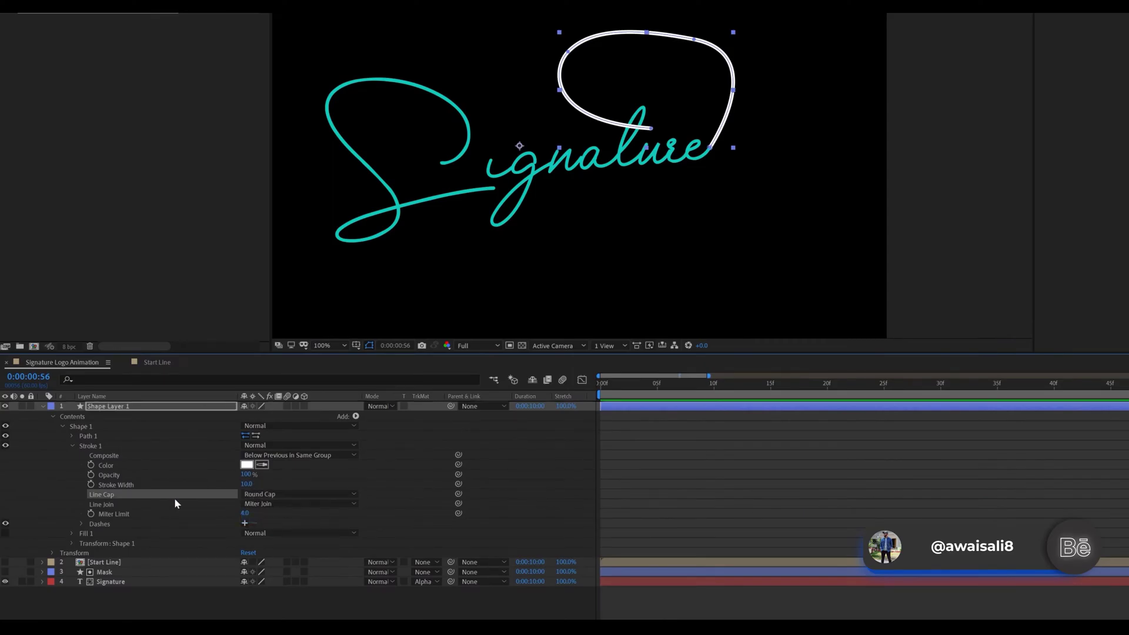
Pre-compose the flourish's shape layer into a new composition named End Line.
{"action": "left_click", "coordinate": [43, 407]}
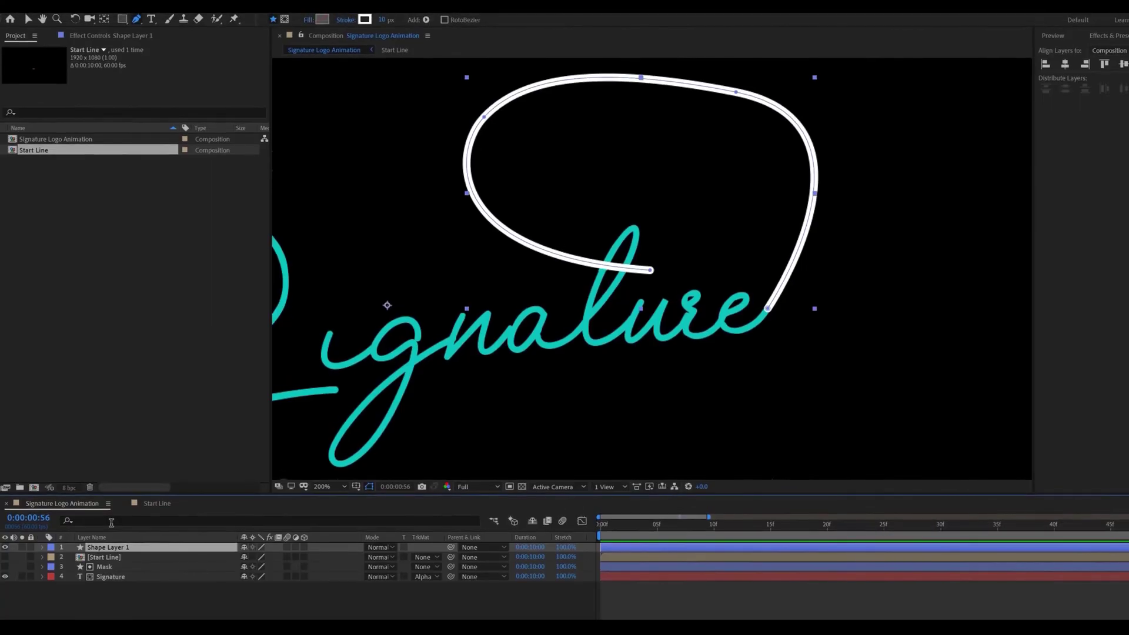
{"action": "key", "text": "ctrl+shift+c"}
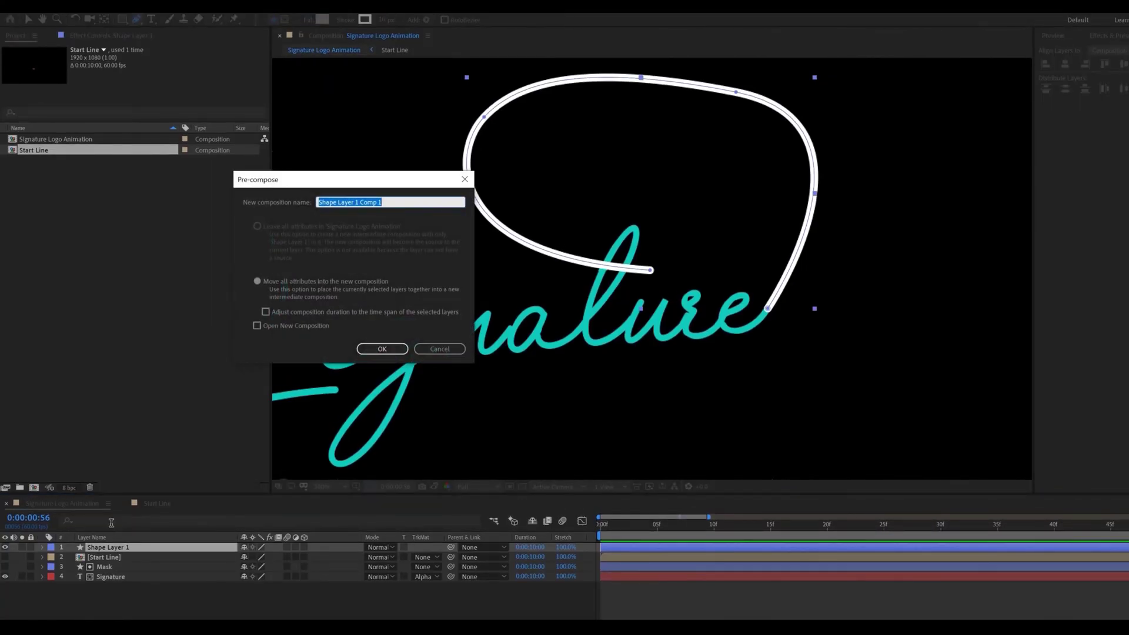
{"action": "type", "text": "End Line"}
{"action": "key", "text": "Return"}
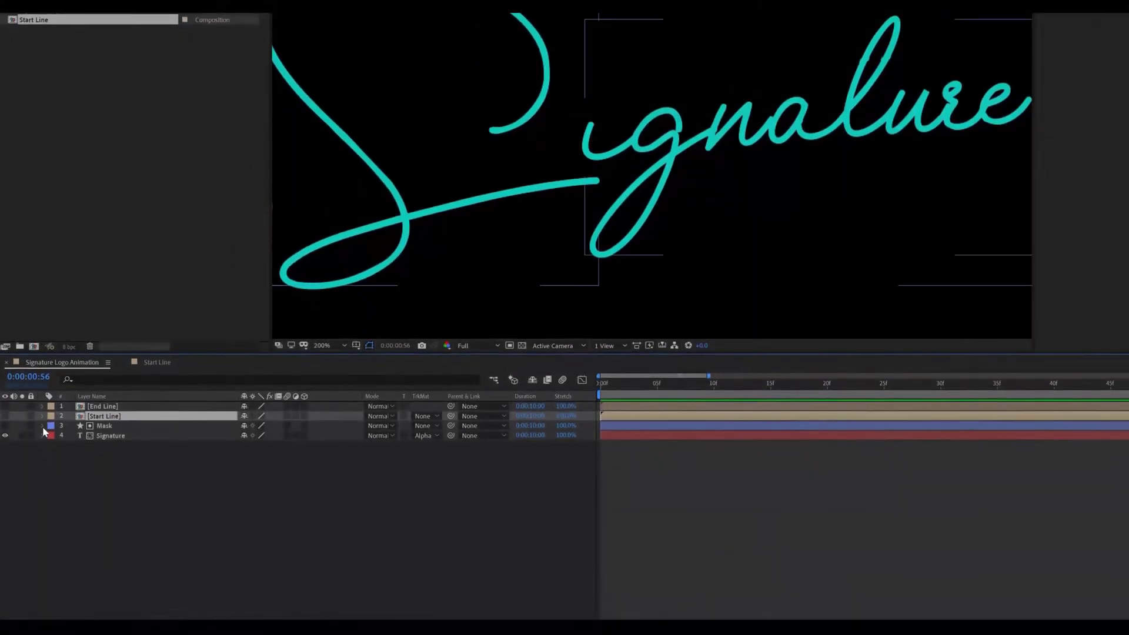
Add Trim Paths to the S group inside the Mask layer's contents.
{"action": "left_click", "coordinate": [71, 465]}
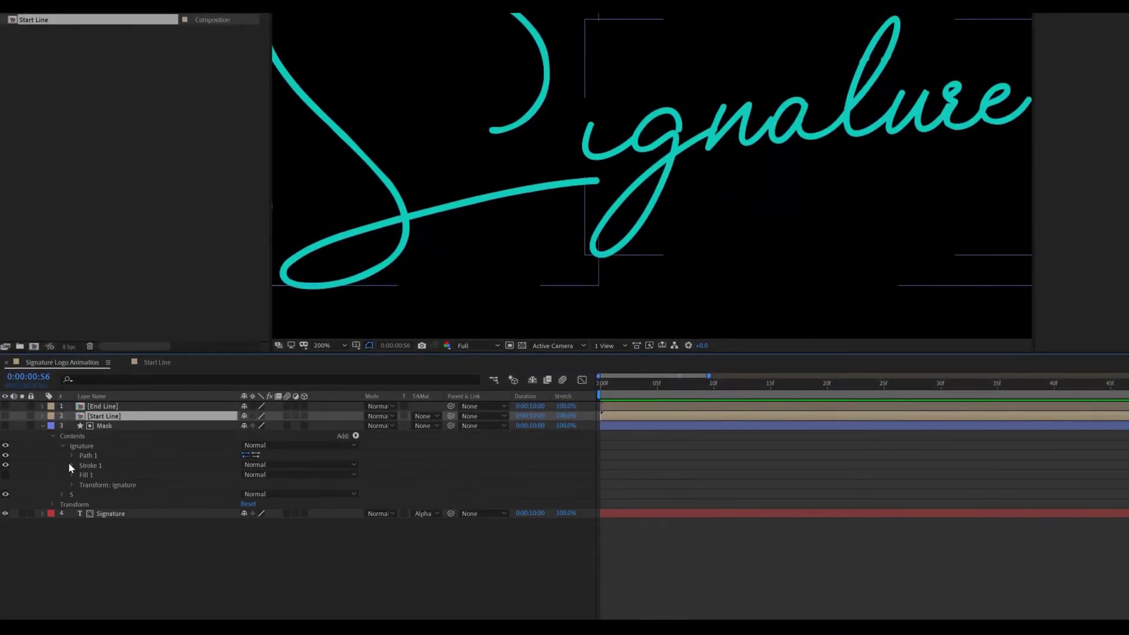
{"action": "left_click", "coordinate": [62, 445]}
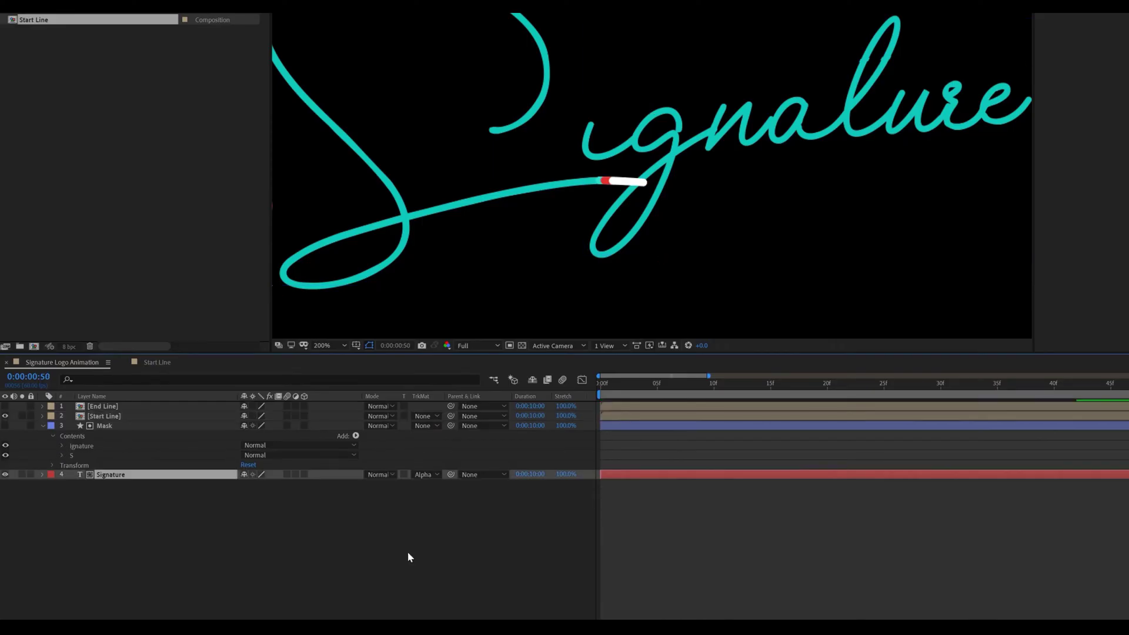
{"action": "left_click", "coordinate": [407, 552]}
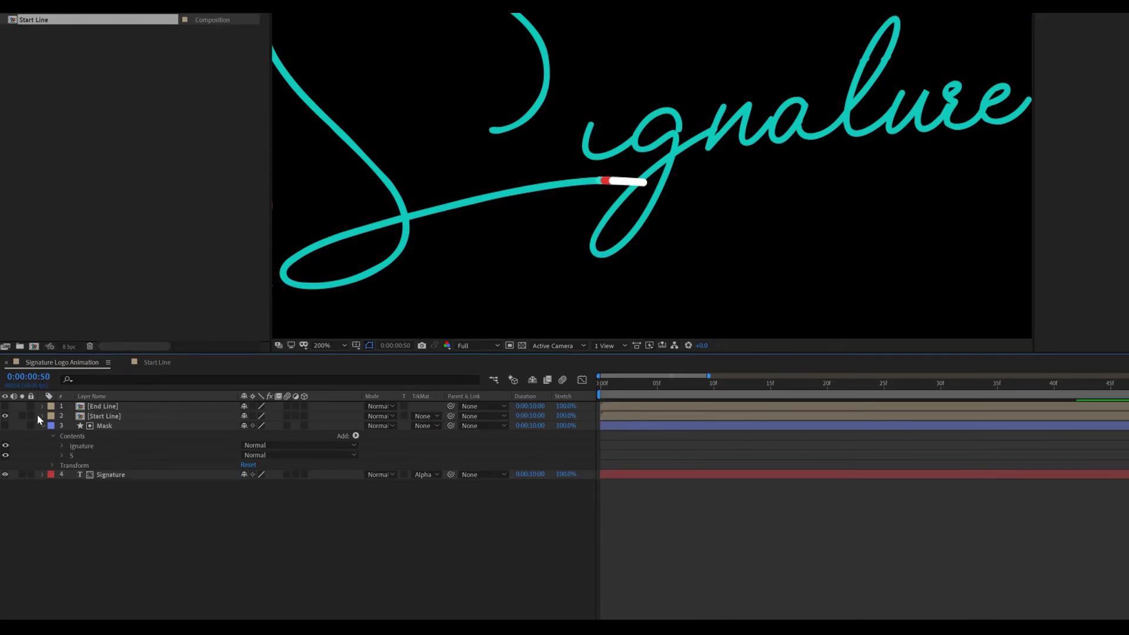
{"action": "left_click", "coordinate": [62, 455]}
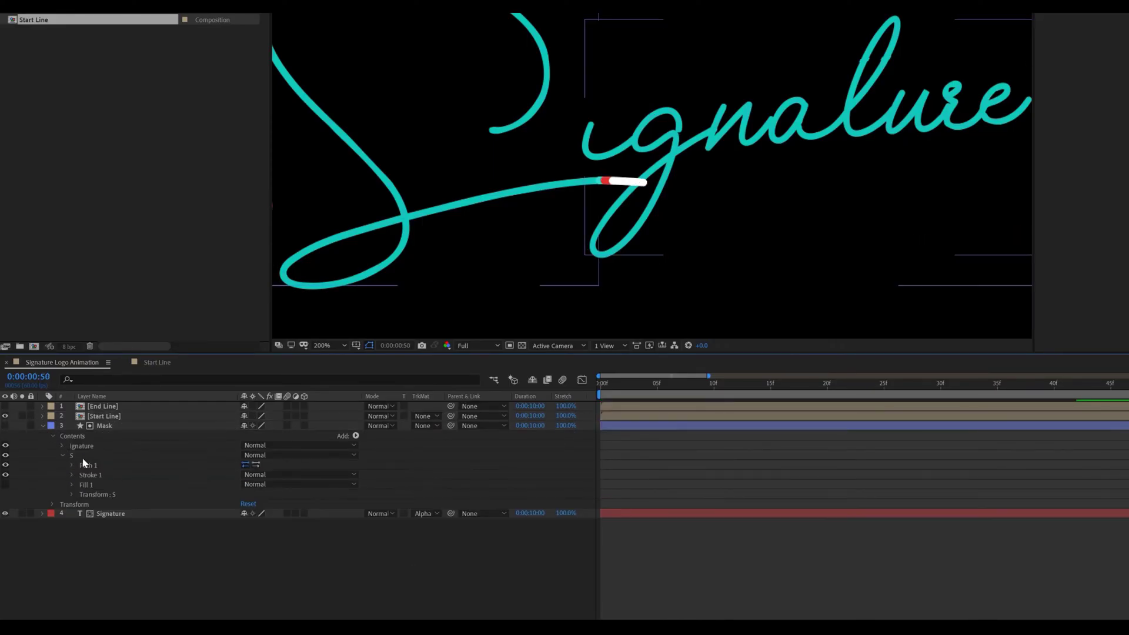
{"action": "left_click", "coordinate": [203, 456]}
{"action": "left_click", "coordinate": [356, 436]}
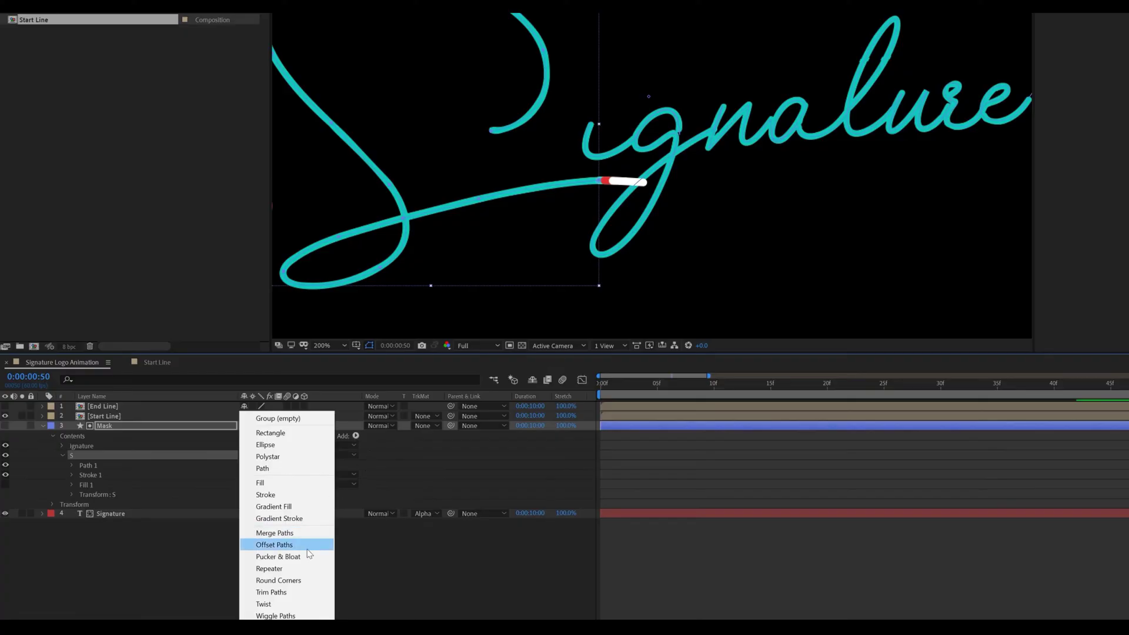
{"action": "left_click", "coordinate": [285, 593]}
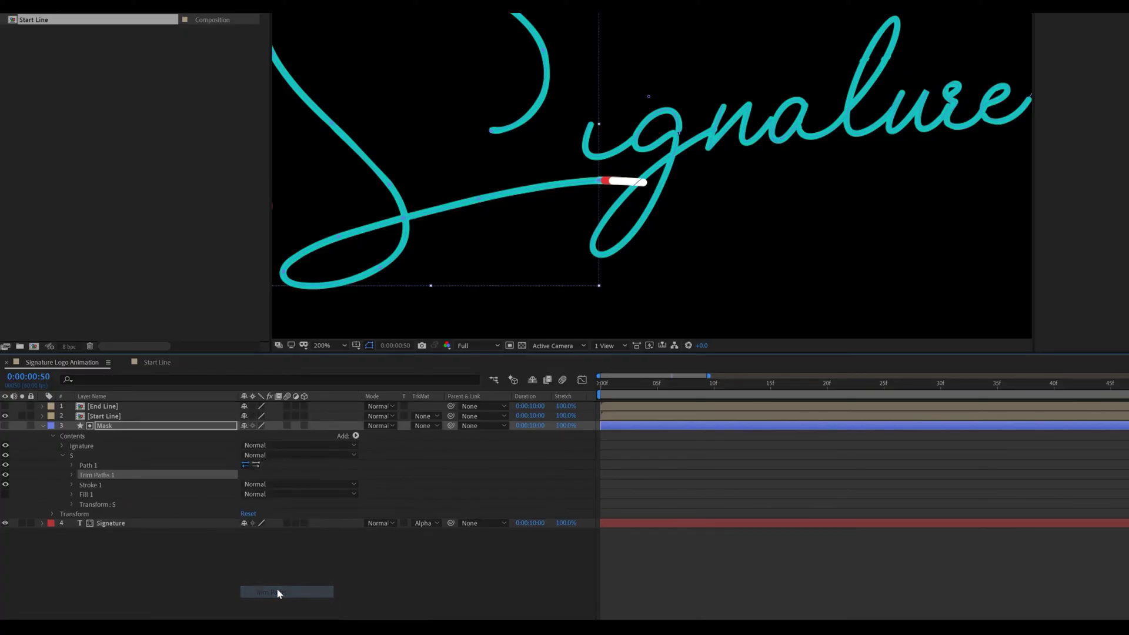
Keyframe the End of the S group's Trim Paths from 0% at 0:00:00:50 to 100% at 0:00:01:50.
{"action": "left_click", "coordinate": [72, 474]}
{"action": "left_click_drag", "start_coordinate": [247, 494], "coordinate": [211, 494]}
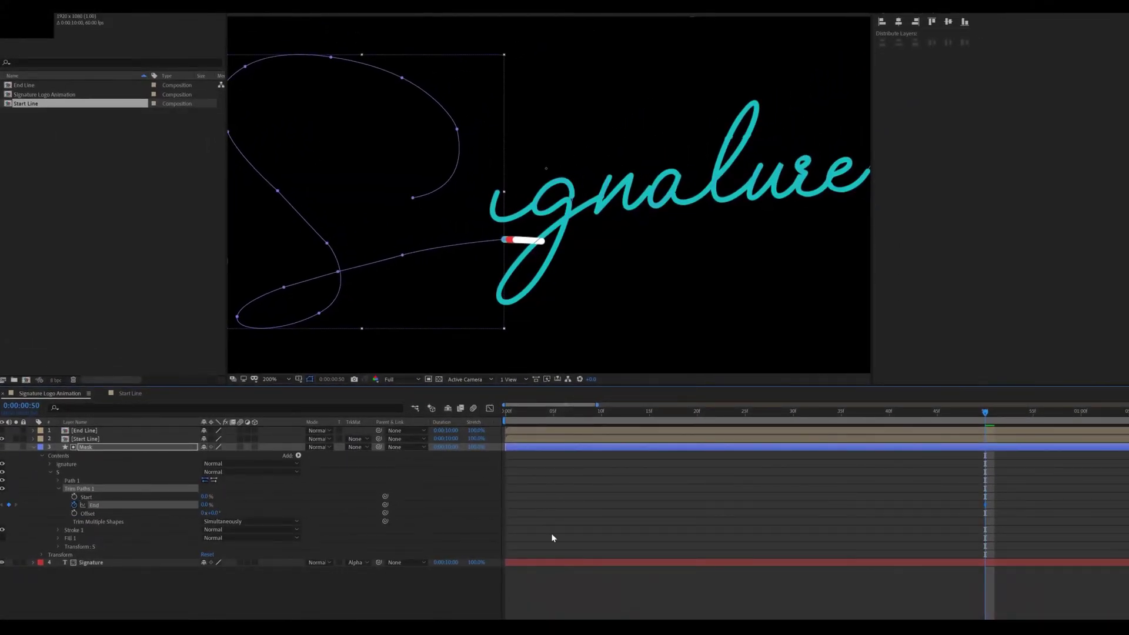
{"action": "scroll", "coordinate": [1044, 463], "scroll_direction": "down", "scroll_amount": 1}
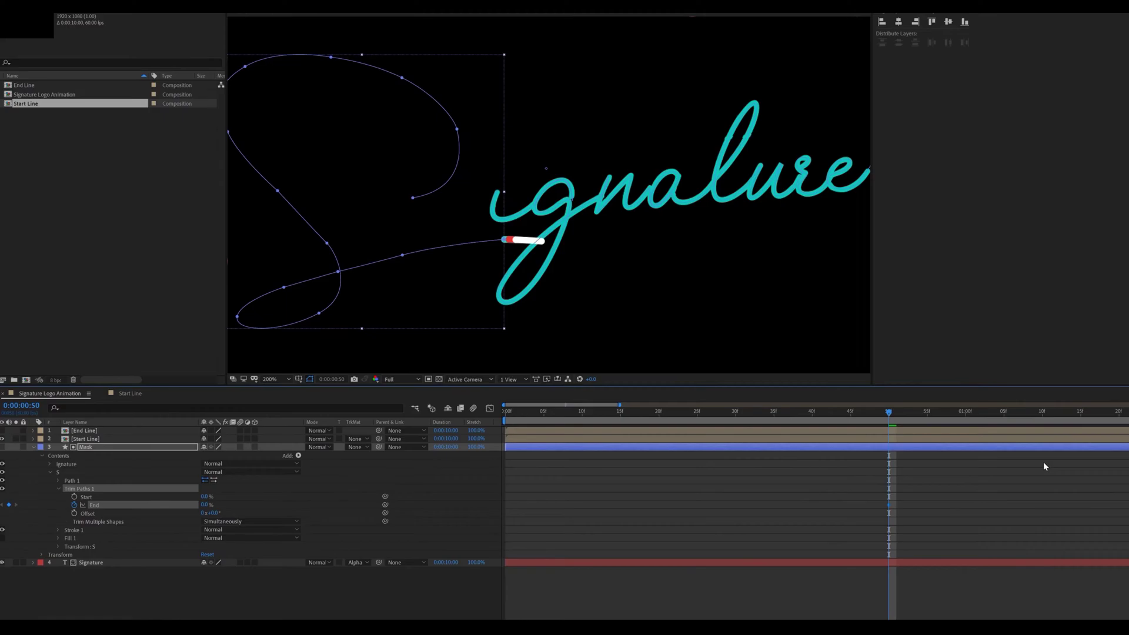
{"action": "scroll", "coordinate": [922, 424], "scroll_direction": "down", "scroll_amount": 1}
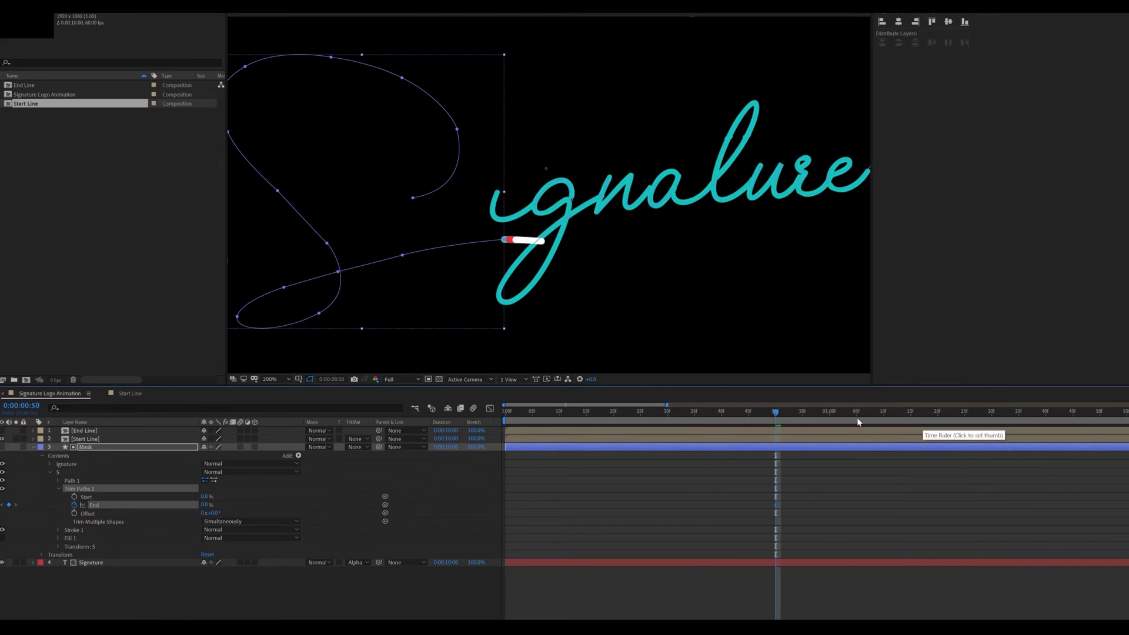
{"action": "left_click_drag", "start_coordinate": [777, 412], "coordinate": [1099, 428]}
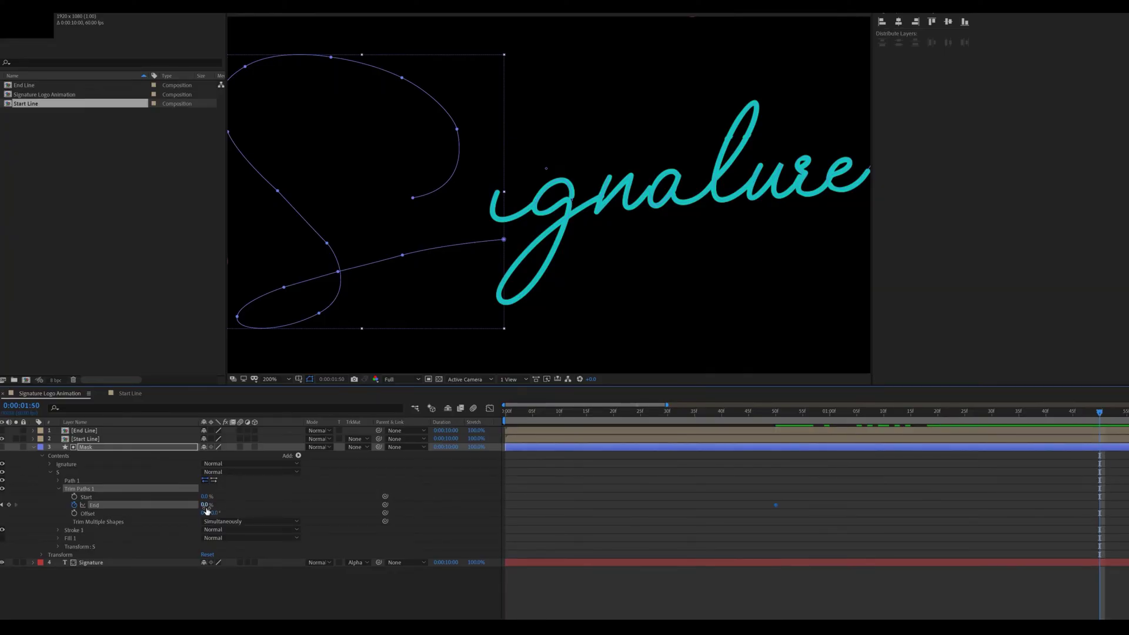
{"action": "left_click_drag", "start_coordinate": [206, 504], "coordinate": [262, 507]}
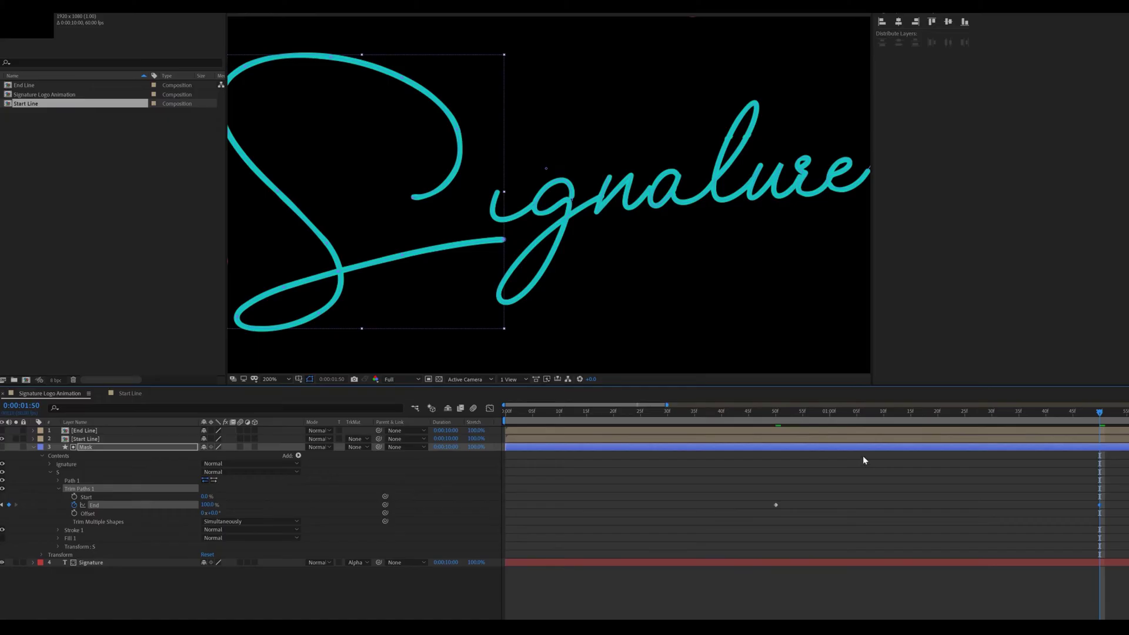
{"action": "mouse_move", "coordinate": [743, 415]}
{"action": "left_mouse_down"}
{"action": "mouse_move", "coordinate": [1002, 421]}
{"action": "mouse_move", "coordinate": [1067, 453]}
{"action": "mouse_move", "coordinate": [1100, 453]}
{"action": "left_mouse_up"}
{"action": "left_click", "coordinate": [33, 446]}
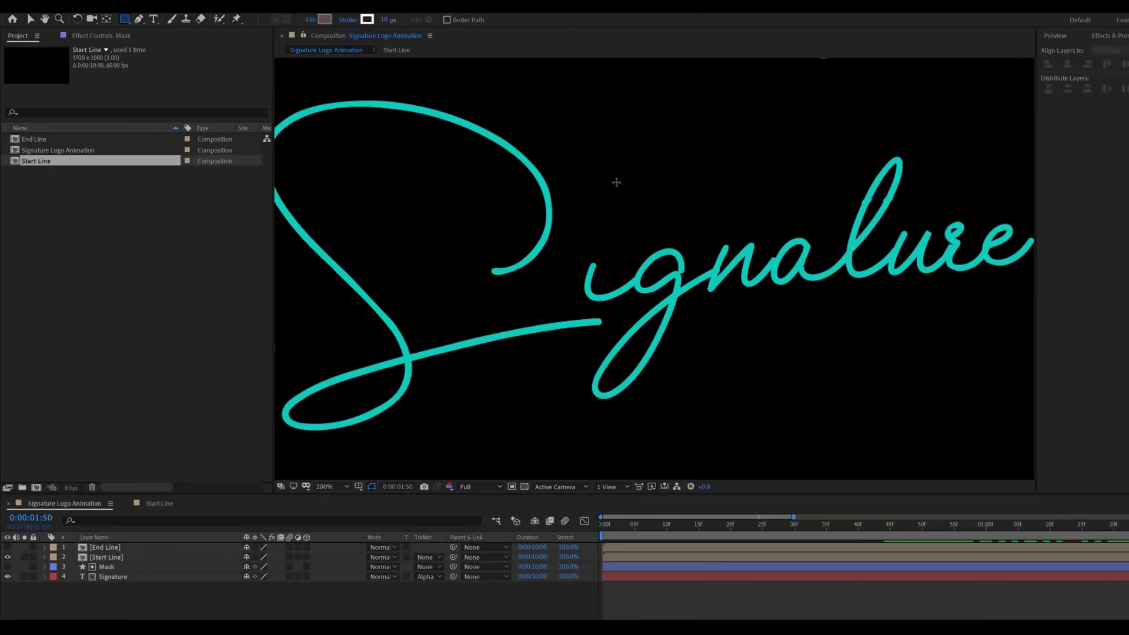
Draw a small circle above the i on a new shape layer and rename that layer Dot.
{"action": "key", "text": "q"}
{"action": "left_click_drag", "start_coordinate": [581, 127], "coordinate": [601, 148]}
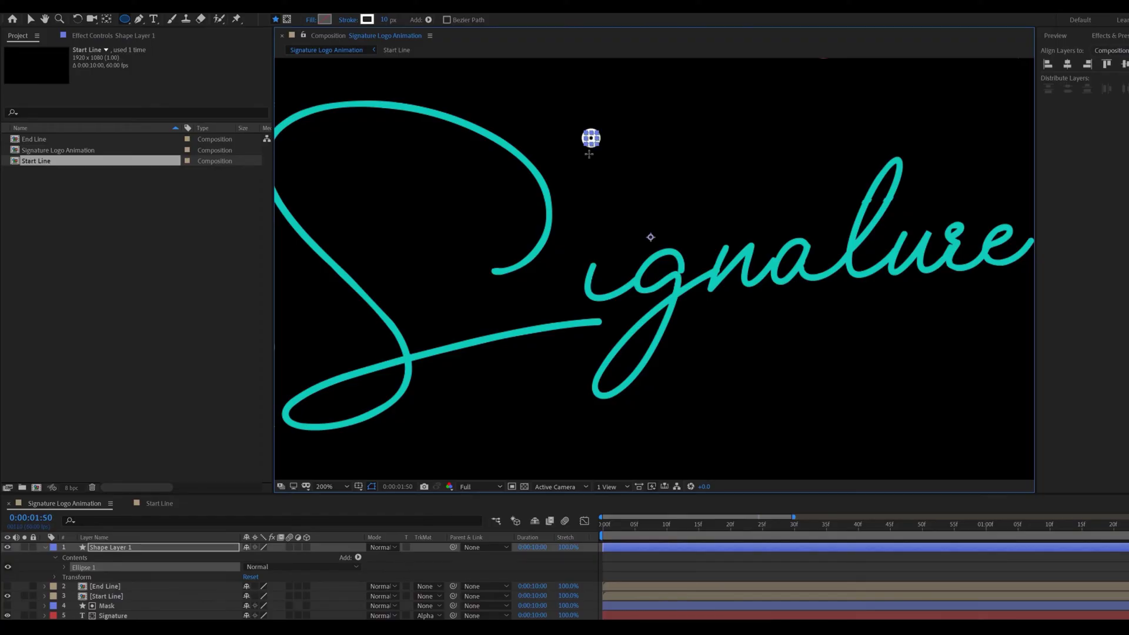
{"action": "left_click", "coordinate": [119, 552]}
{"action": "left_click", "coordinate": [118, 549]}
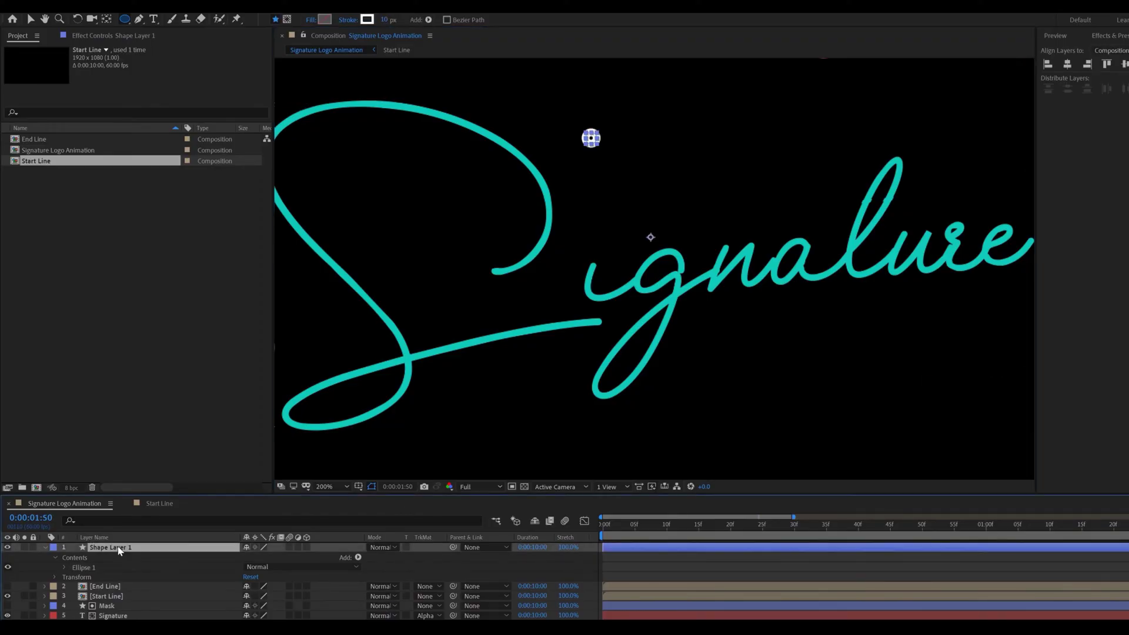
{"action": "key", "text": "Return"}
{"action": "type", "text": "Do"}
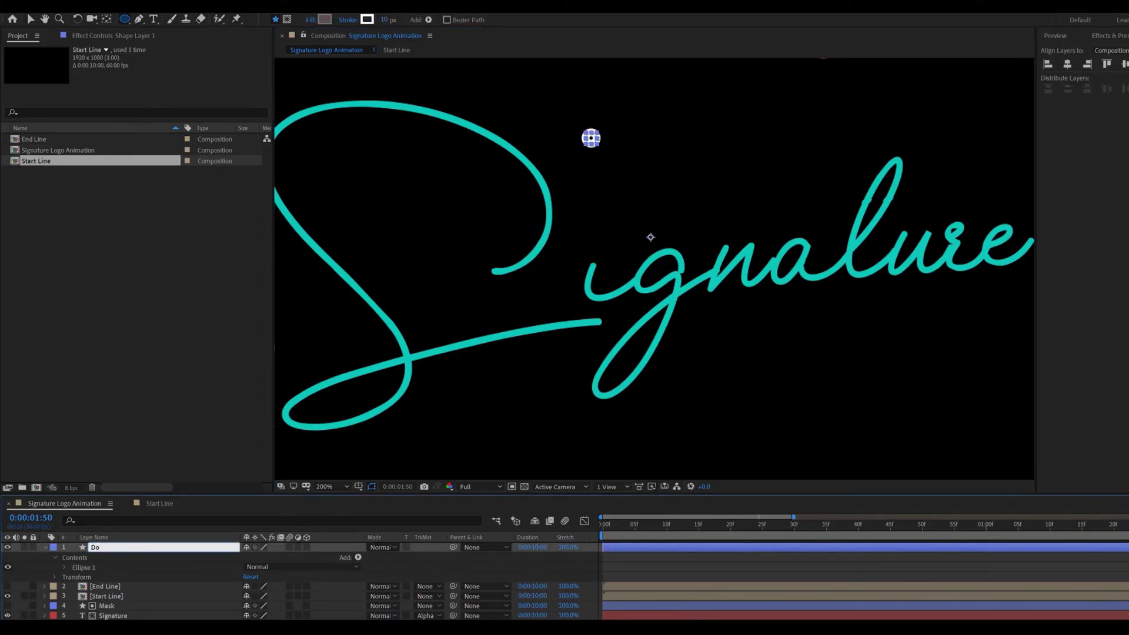
{"action": "type", "text": "t"}
{"action": "key", "text": "Return"}
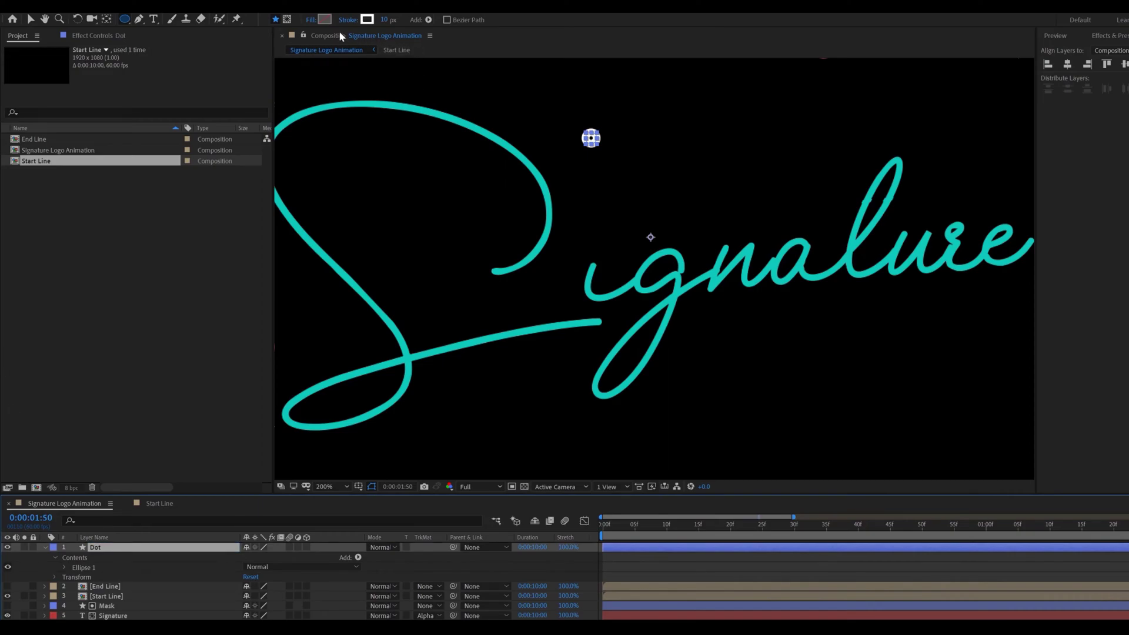
Give the Dot layer's circle a solid white fill and set its stroke width to 0 px.
{"action": "left_click", "coordinate": [323, 19]}
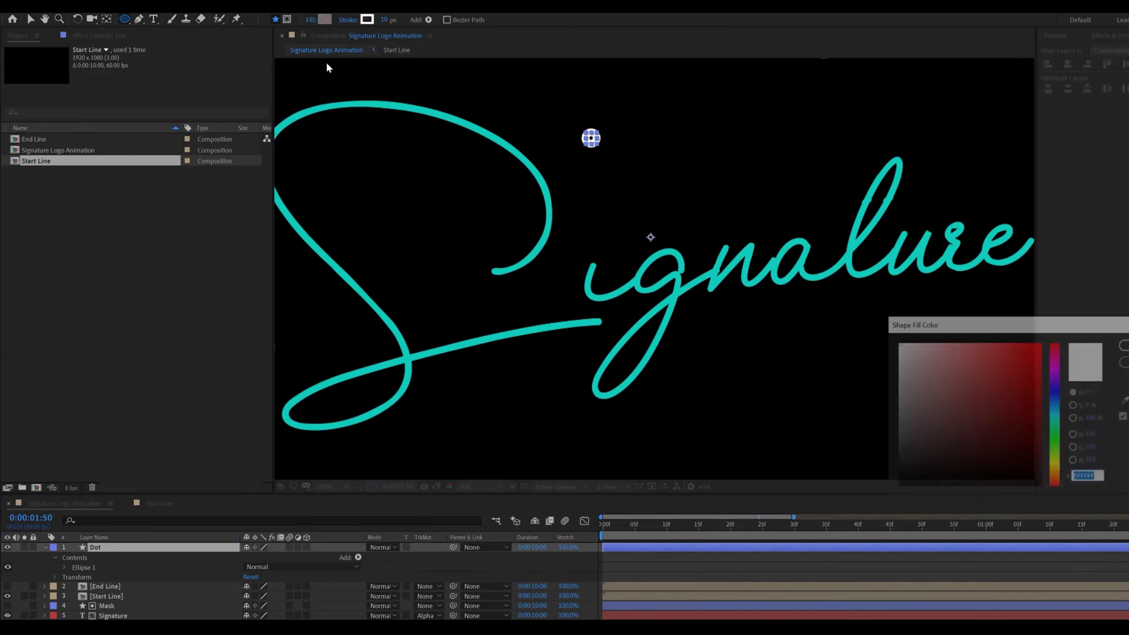
{"action": "left_click", "coordinate": [1123, 345]}
{"action": "left_click_drag", "start_coordinate": [383, 22], "coordinate": [352, 22]}
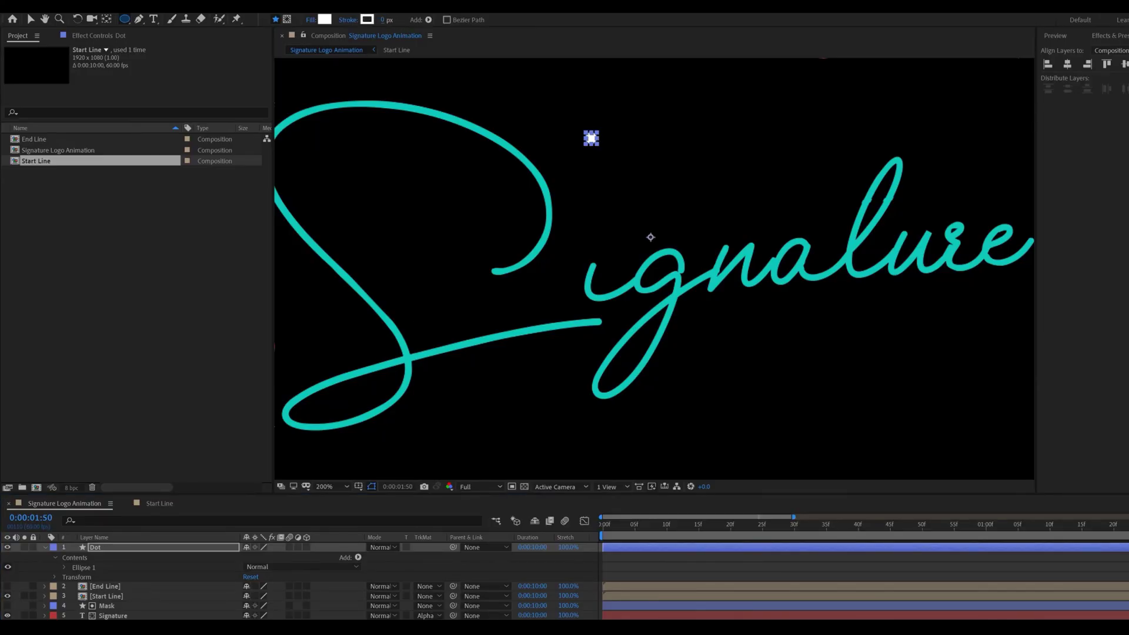
{"action": "left_click", "coordinate": [28, 18]}
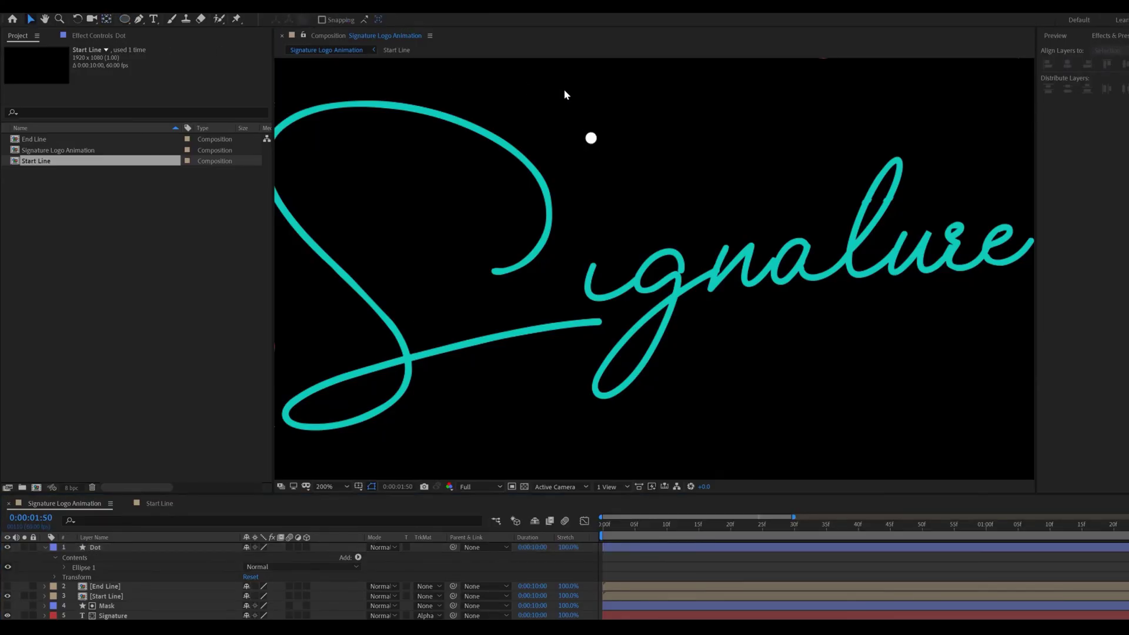
Move the dot onto the upper open end of the S and reveal the Mask layer's keyframes.
{"action": "left_click", "coordinate": [591, 140]}
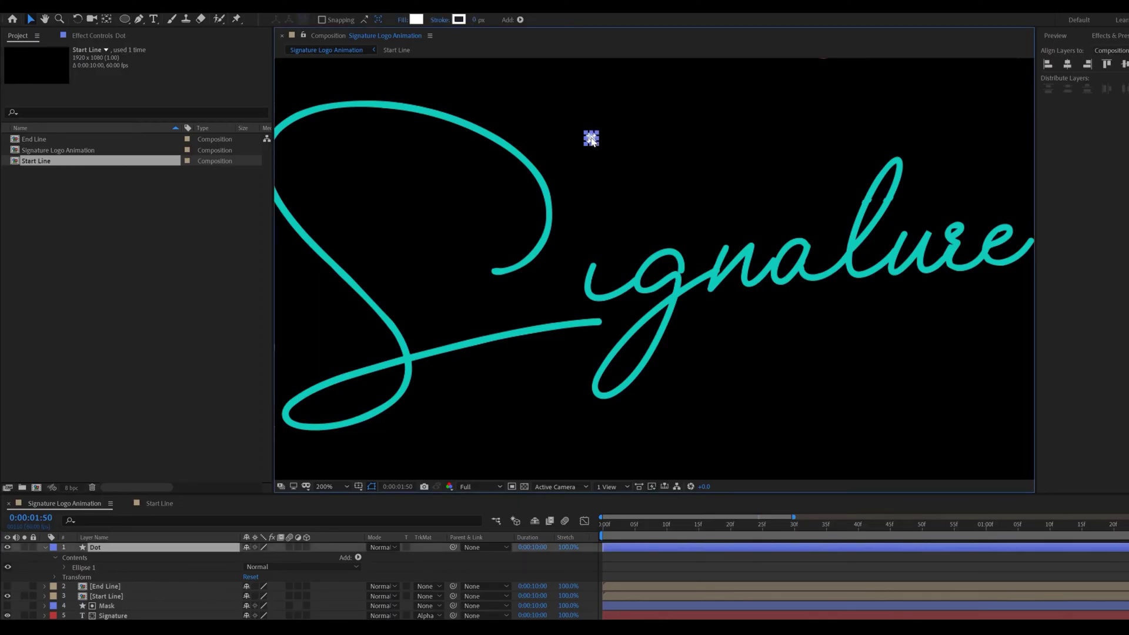
{"action": "mouse_move", "coordinate": [590, 139]}
{"action": "left_mouse_down"}
{"action": "mouse_move", "coordinate": [535, 252]}
{"action": "mouse_move", "coordinate": [496, 270]}
{"action": "left_mouse_up"}
{"action": "key", "text": "period"}
{"action": "left_click", "coordinate": [106, 596]}
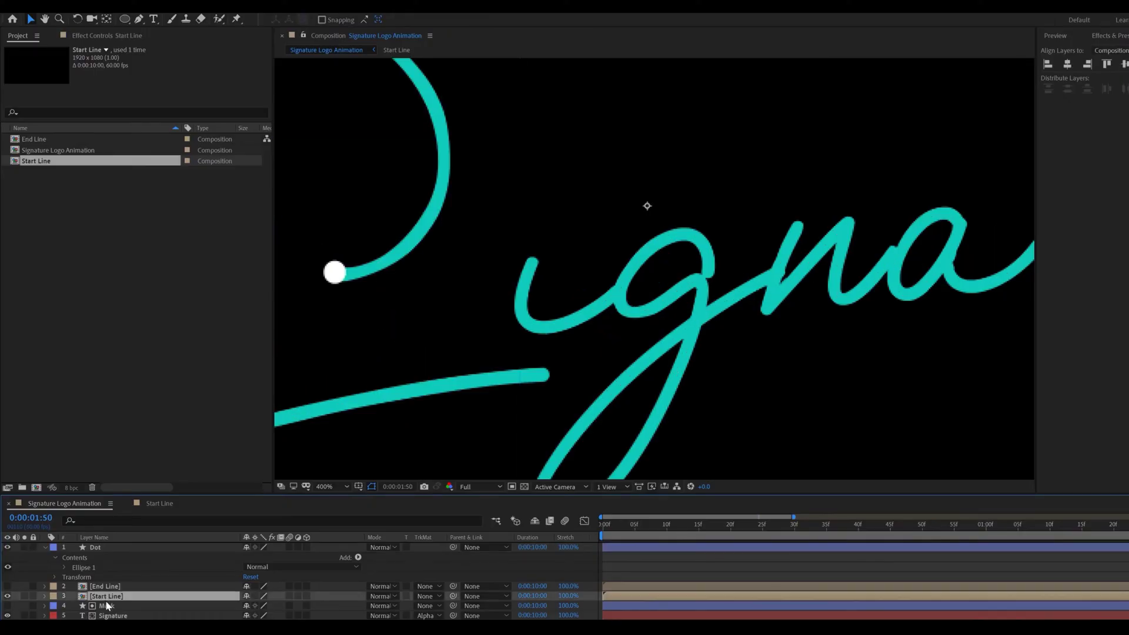
{"action": "left_click", "coordinate": [106, 605]}
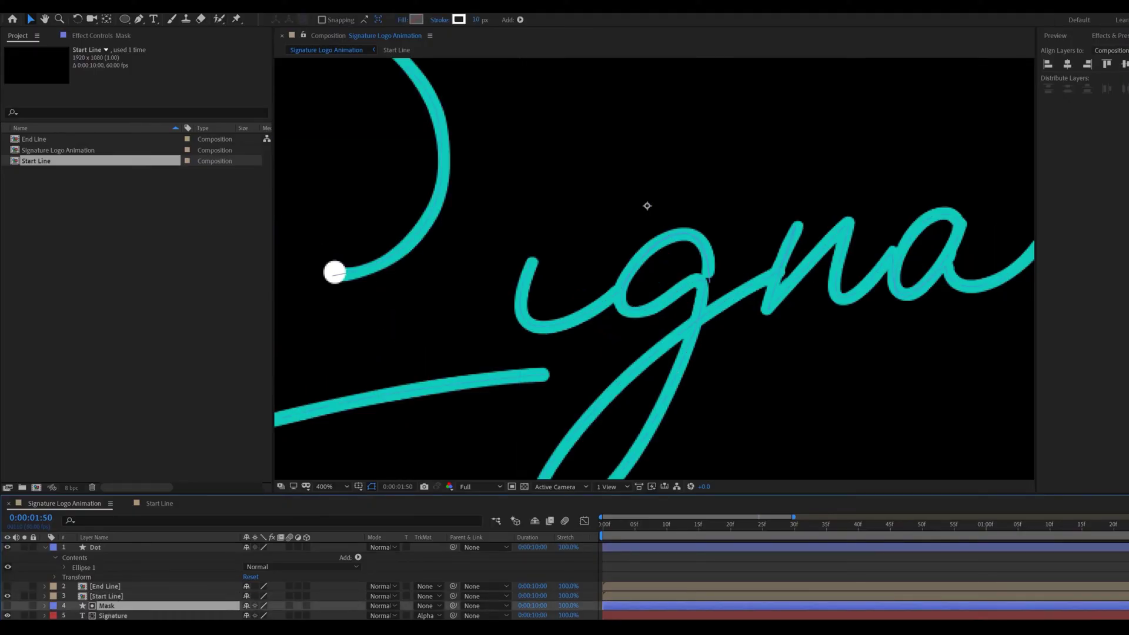
{"action": "key", "text": "u"}
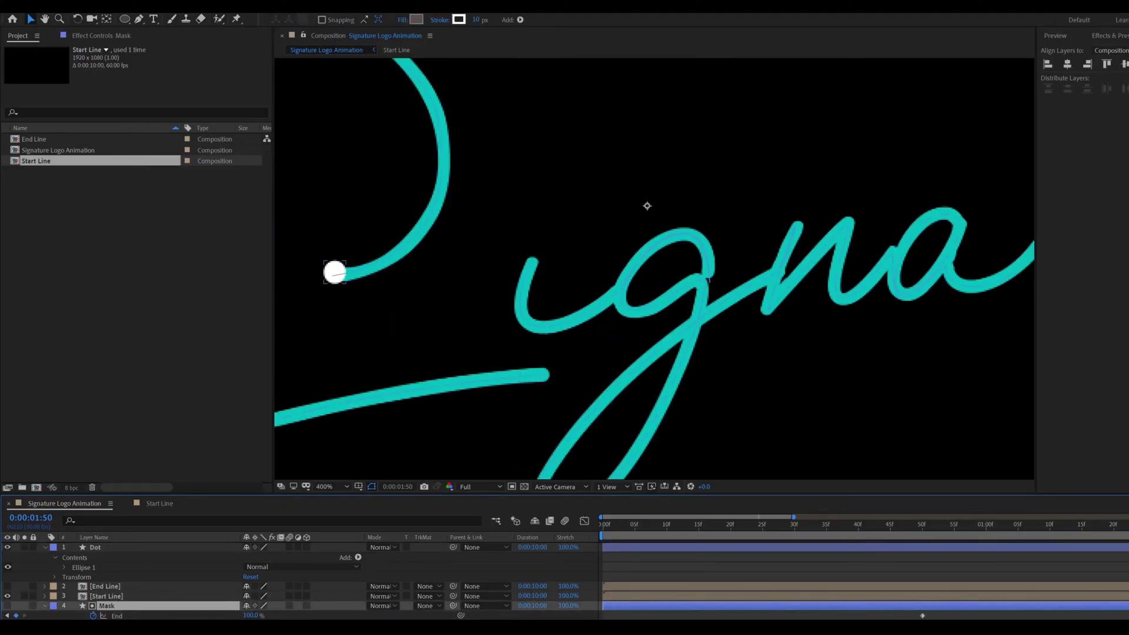
Keyframe the Dot layer's Scale from 0% at 0:00:01:50 to 100% at 0:00:02:05.
{"action": "left_click", "coordinate": [334, 271]}
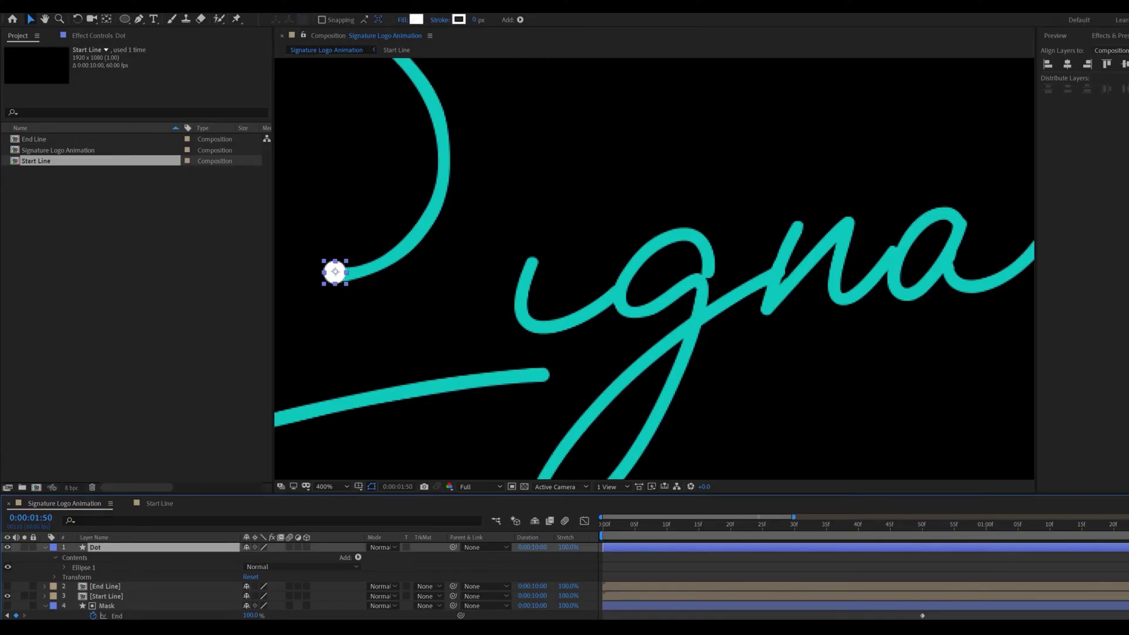
{"action": "key", "text": "s"}
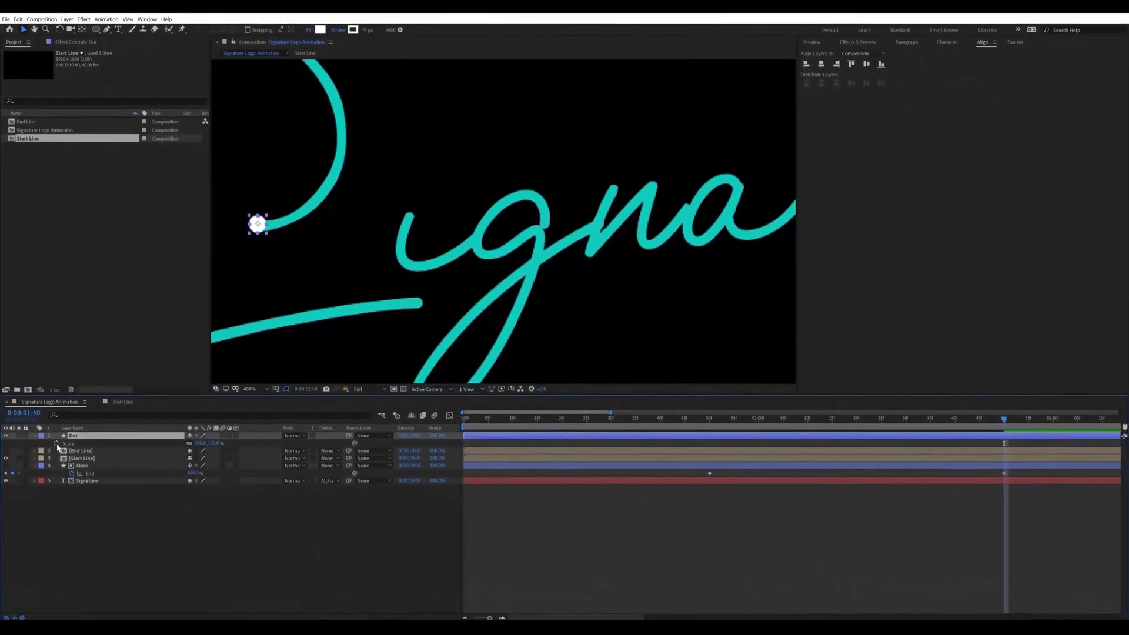
{"action": "left_click", "coordinate": [57, 443]}
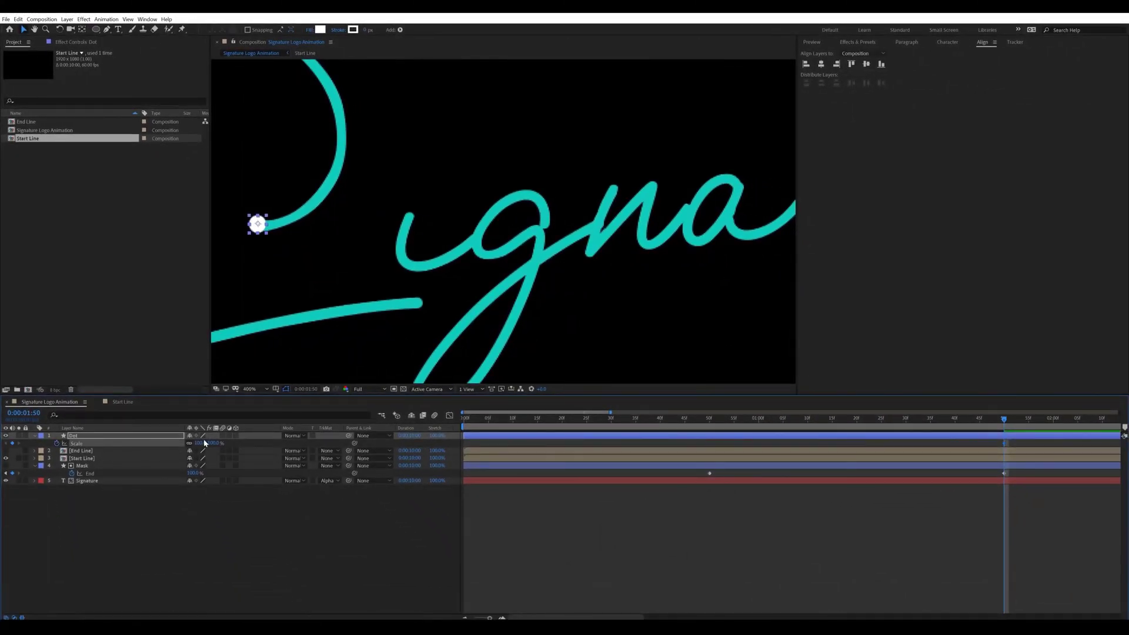
{"action": "key", "text": "Return"}
{"action": "left_click_drag", "start_coordinate": [1004, 419], "coordinate": [1077, 435]}
{"action": "left_click", "coordinate": [197, 444]}
{"action": "type", "text": "100"}
{"action": "key", "text": "Return"}
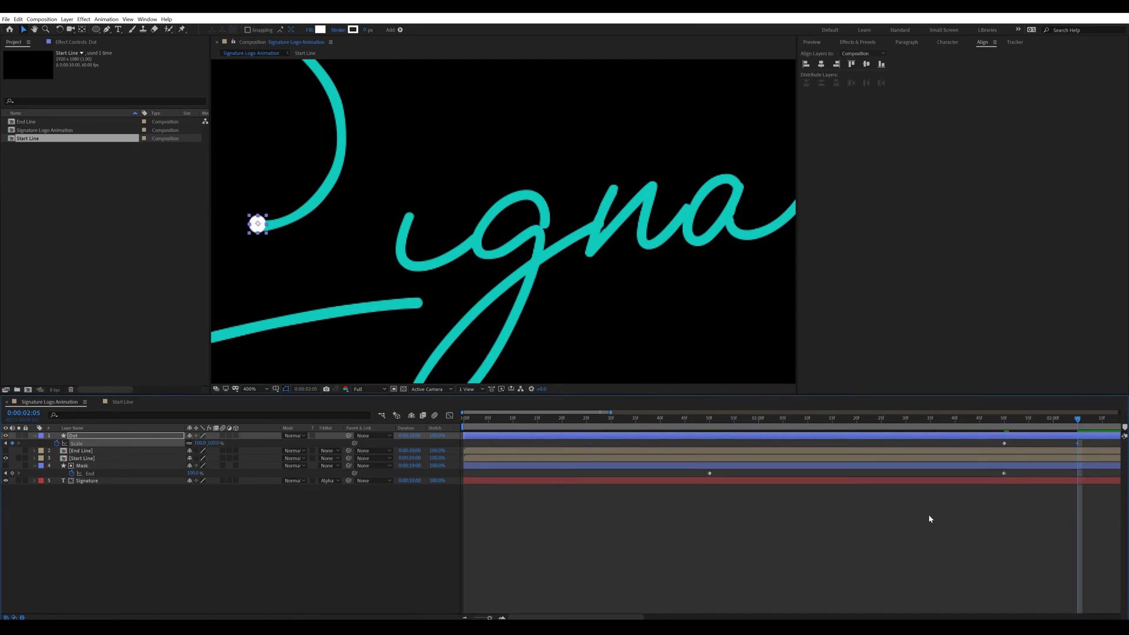
Keyframe the Dot's Position from the S's end at 0:00:01:50 to above the i at 0:00:02:15, along an arched motion path.
{"action": "key", "text": "j"}
{"action": "left_click", "coordinate": [124, 437]}
{"action": "left_click", "coordinate": [57, 443]}
{"action": "key", "text": "u"}
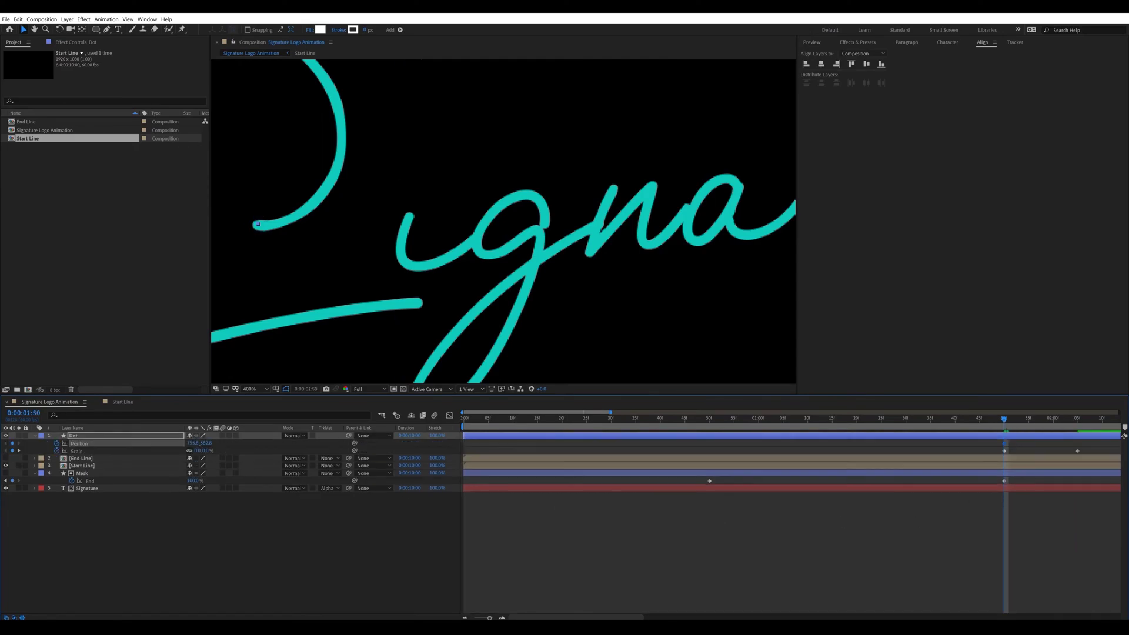
{"action": "scroll", "coordinate": [831, 527], "scroll_direction": "right", "scroll_amount": 2}
{"action": "left_click", "coordinate": [904, 419]}
{"action": "left_click_drag", "start_coordinate": [259, 225], "coordinate": [450, 121]}
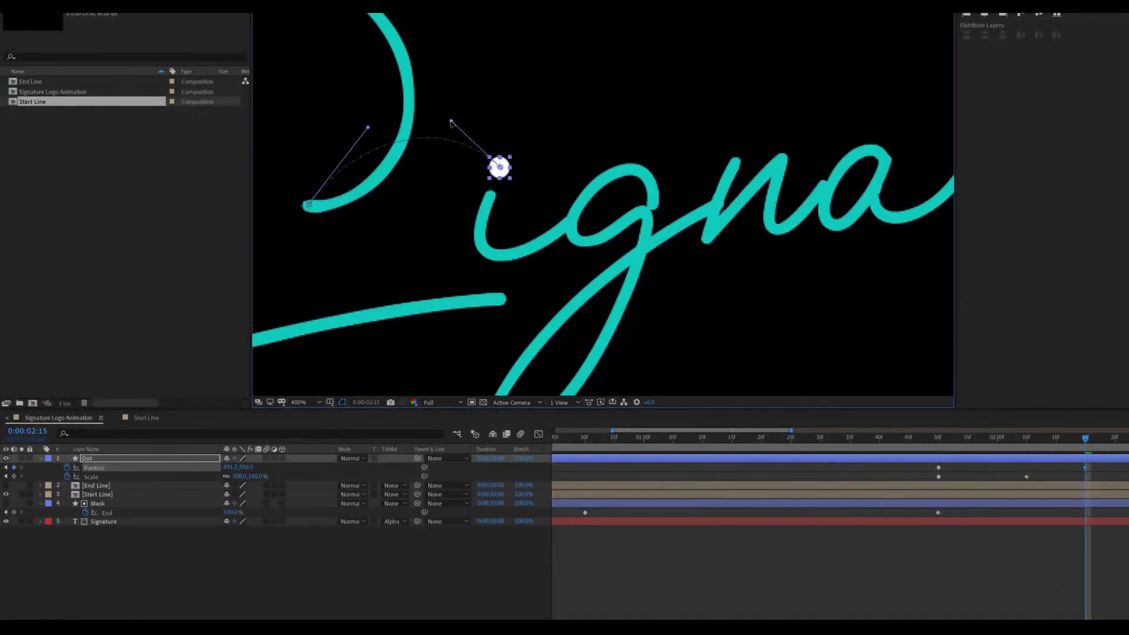
Scrub through the dot's jump and apply Easy Ease to its two Position keyframes.
{"action": "left_click", "coordinate": [944, 437]}
{"action": "mouse_move", "coordinate": [944, 438]}
{"action": "left_mouse_down"}
{"action": "mouse_move", "coordinate": [1044, 442]}
{"action": "mouse_move", "coordinate": [944, 444]}
{"action": "left_mouse_up"}
{"action": "left_click", "coordinate": [501, 534]}
{"action": "key", "text": "comma"}
{"action": "left_click_drag", "start_coordinate": [848, 442], "coordinate": [912, 460]}
{"action": "key", "text": "F9"}
Extend the end Position keyframe's influence toward the start in the Dot's speed graph and preview the jump.
{"action": "left_click", "coordinate": [538, 433]}
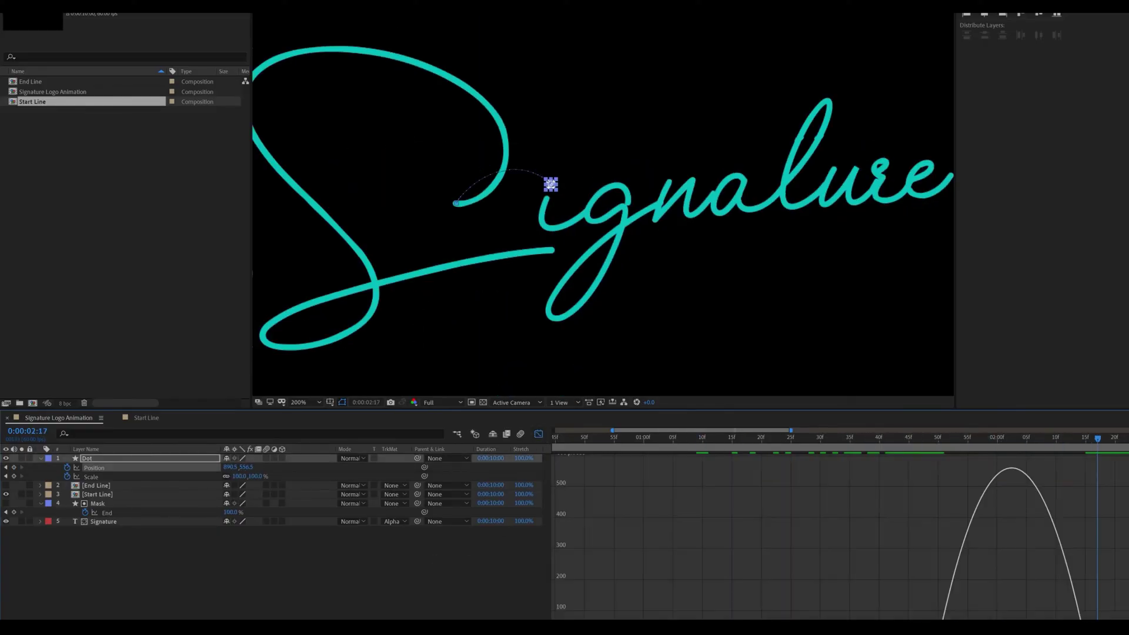
{"action": "left_click", "coordinate": [1083, 611]}
{"action": "left_click_drag", "start_coordinate": [1036, 611], "coordinate": [970, 612]}
{"action": "key", "text": "shift+F3"}
{"action": "left_click_drag", "start_coordinate": [942, 445], "coordinate": [1088, 445]}
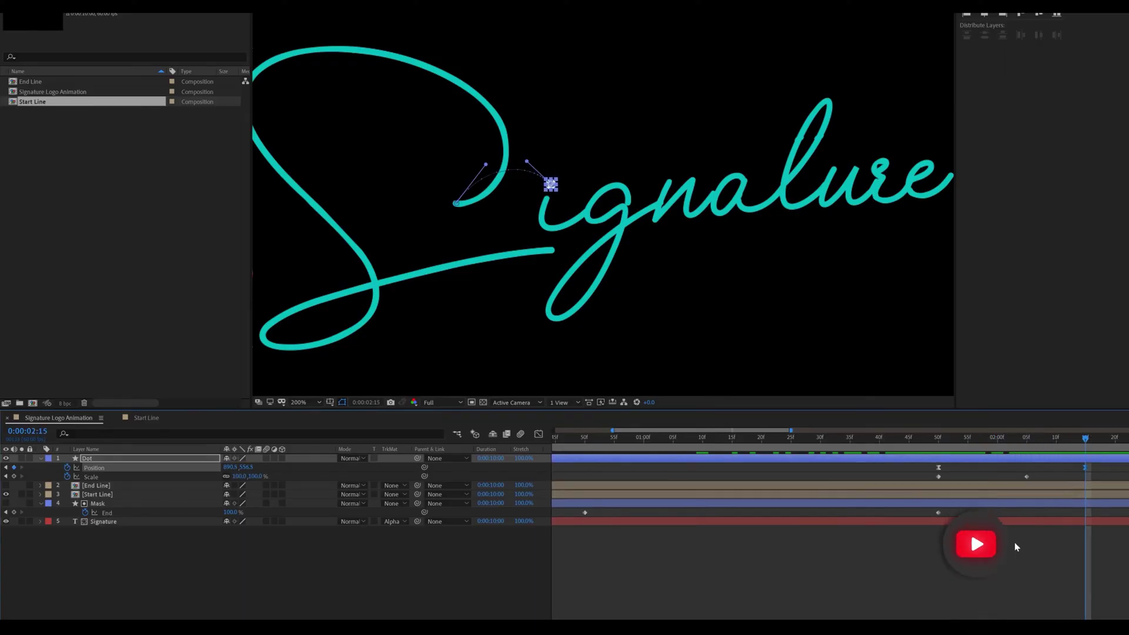
Add Trim Paths to the ignature group of the Mask layer and expand its properties.
{"action": "left_click", "coordinate": [98, 503]}
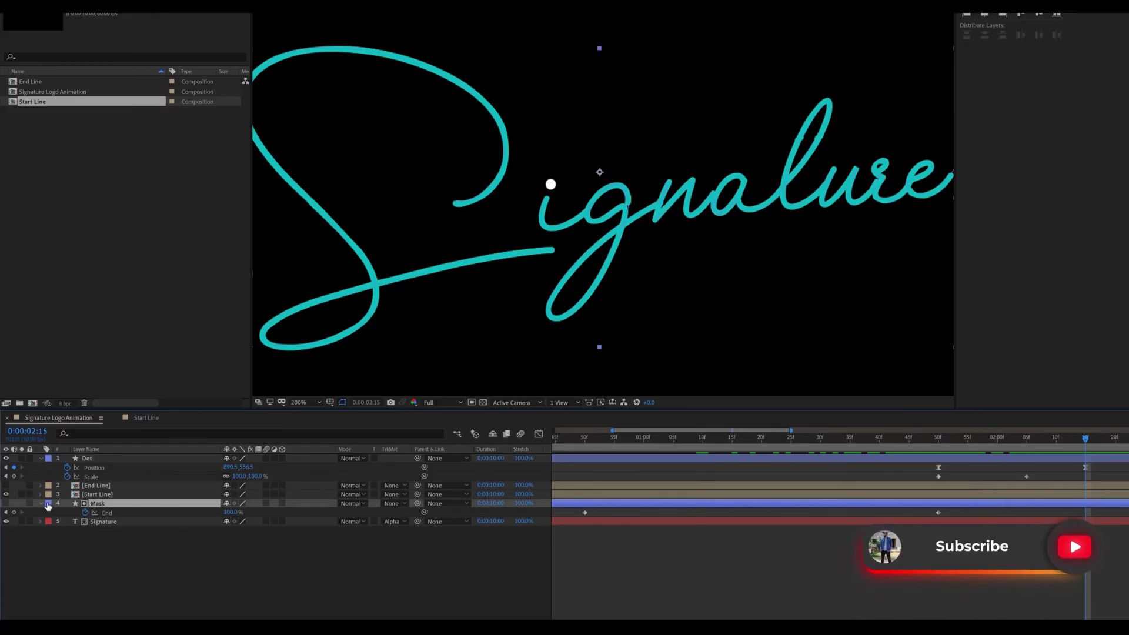
{"action": "left_click", "coordinate": [40, 503]}
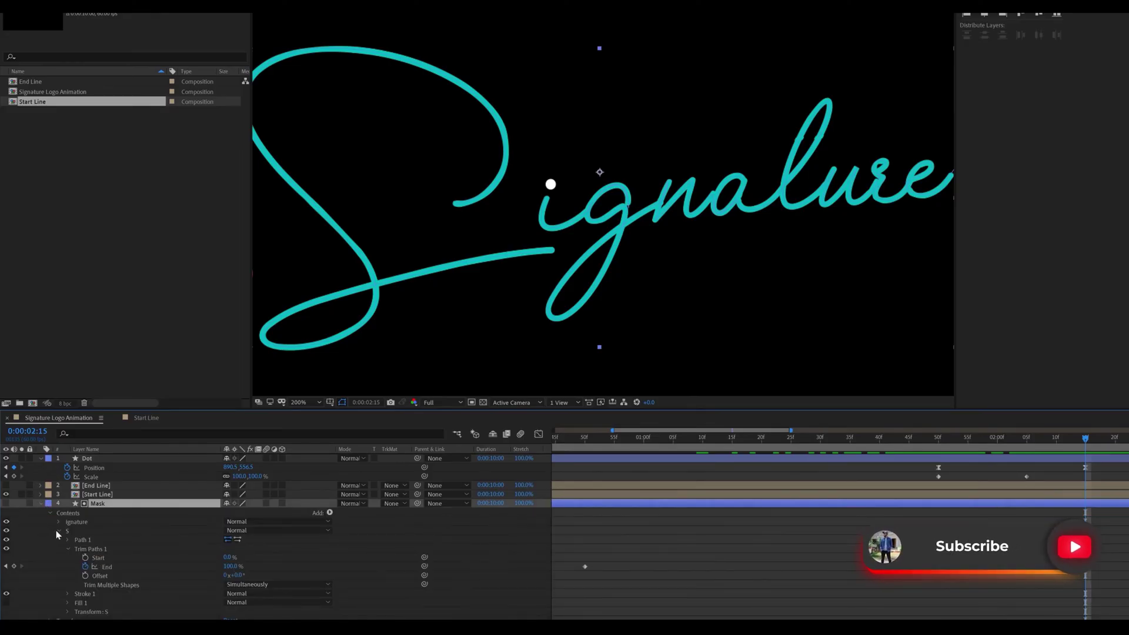
{"action": "left_click", "coordinate": [59, 530]}
{"action": "left_click", "coordinate": [56, 522]}
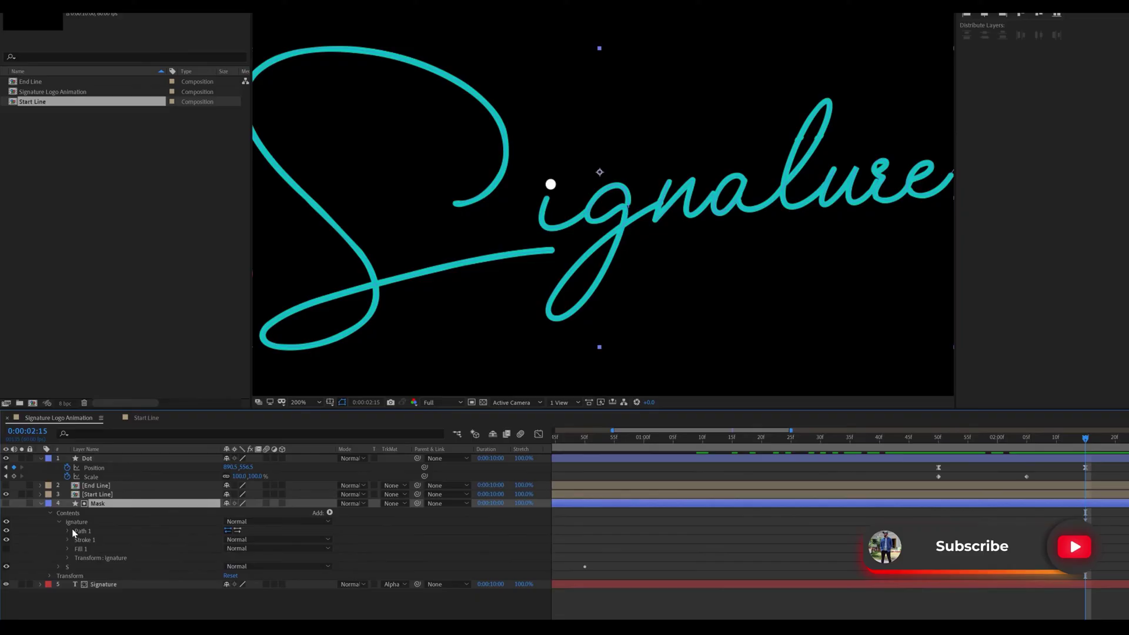
{"action": "left_click", "coordinate": [75, 522]}
{"action": "left_click", "coordinate": [330, 513]}
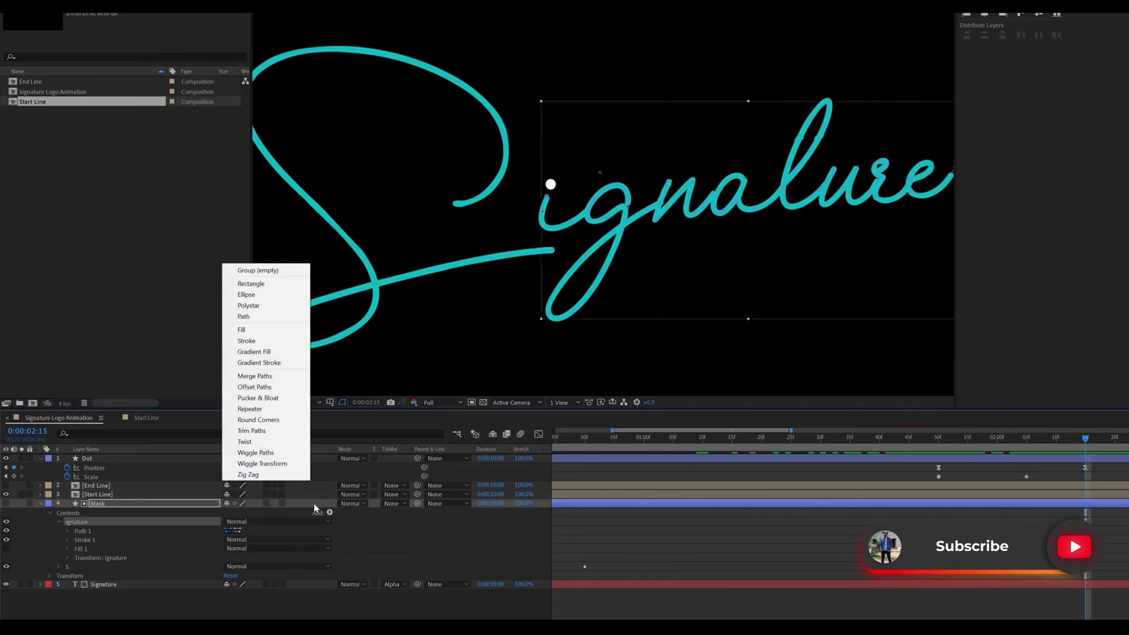
{"action": "left_click", "coordinate": [253, 431]}
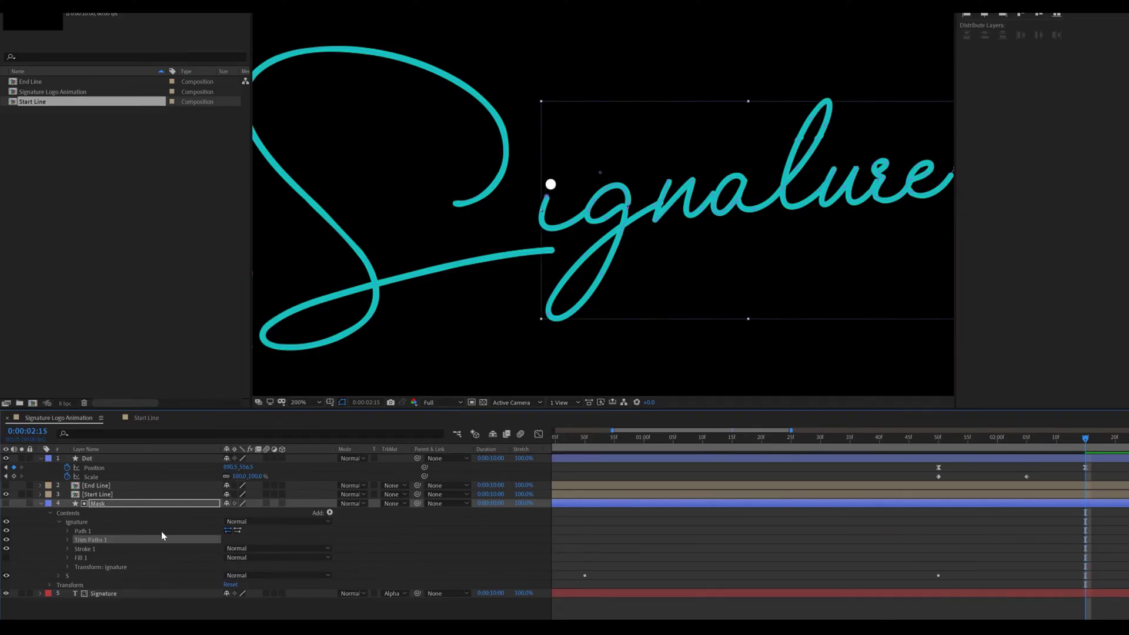
{"action": "left_click", "coordinate": [67, 539]}
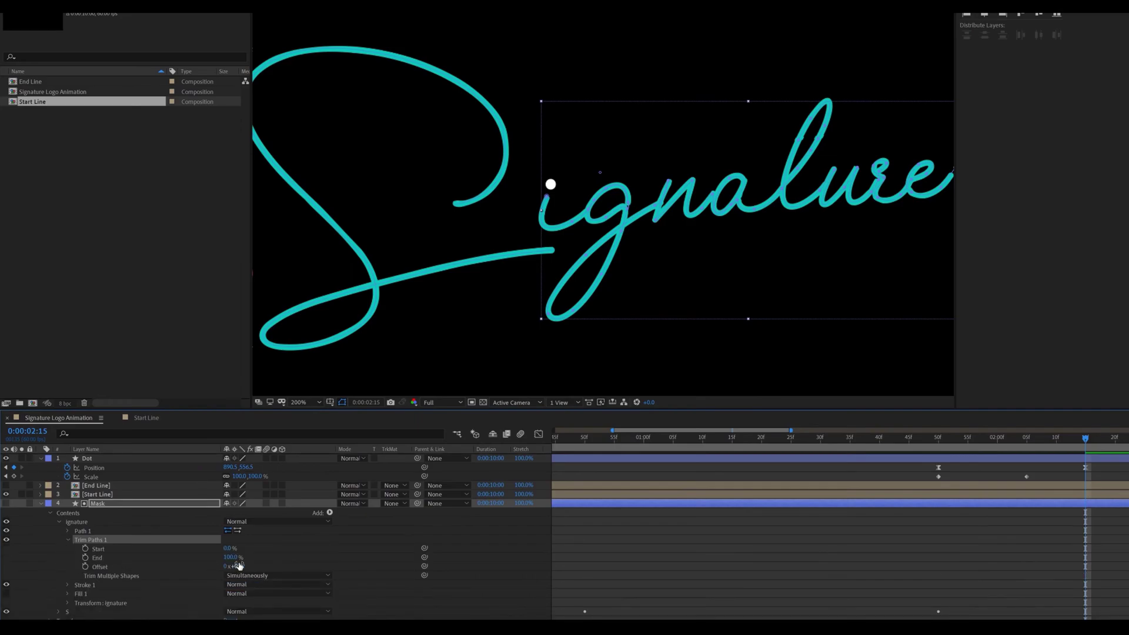
Keyframe the ignature Trim Paths End from 0% at 0:00:02:15 to 100% at 0:00:03:45 and scrub through the reveal.
{"action": "left_click_drag", "start_coordinate": [236, 561], "coordinate": [180, 557]}
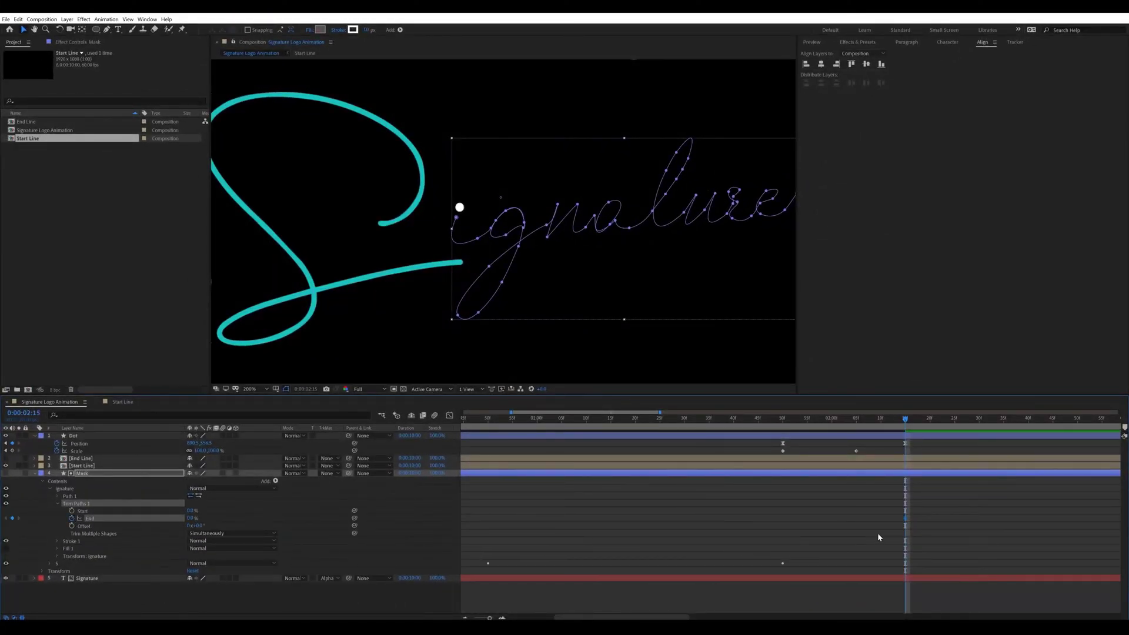
{"action": "key", "text": "minus"}
{"action": "key", "text": "minus"}
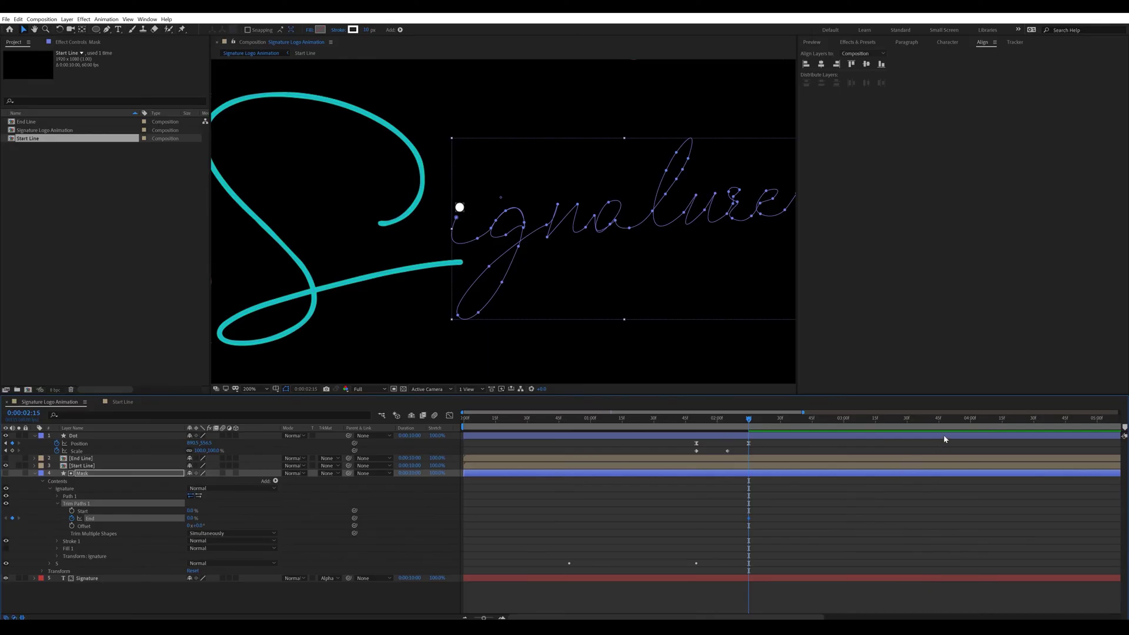
{"action": "left_click", "coordinate": [939, 424]}
{"action": "left_click_drag", "start_coordinate": [191, 517], "coordinate": [252, 518]}
{"action": "left_click", "coordinate": [745, 423]}
{"action": "left_click_drag", "start_coordinate": [747, 425], "coordinate": [938, 432]}
{"action": "key", "text": "comma"}
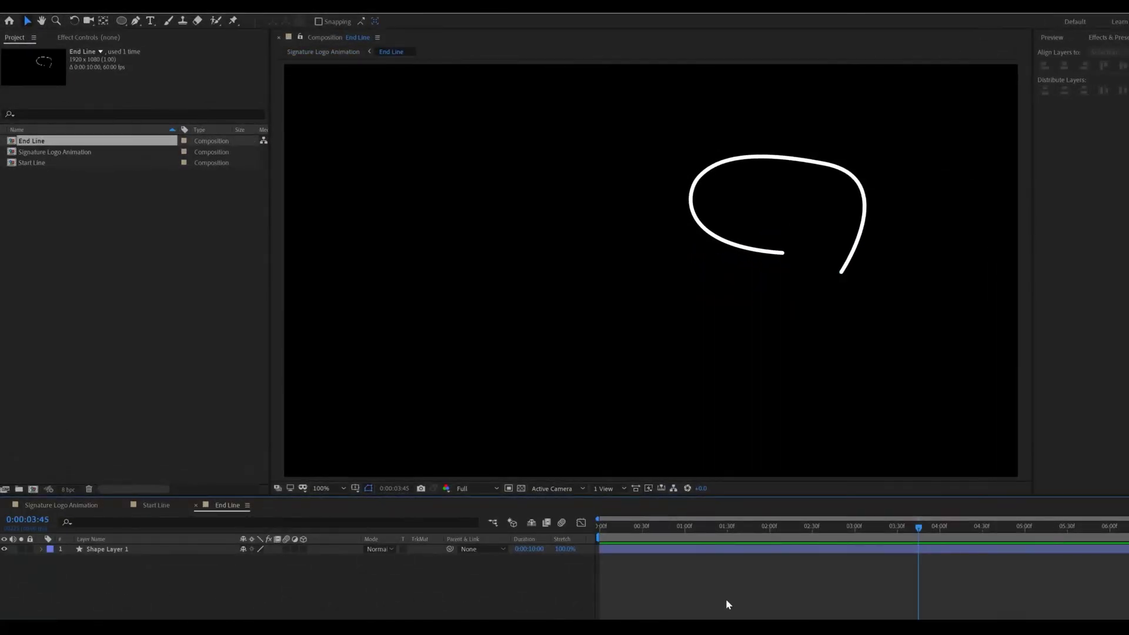
Add Trim Paths to Shape Layer 1 in the End Line composition and expand its properties.
{"action": "left_click", "coordinate": [778, 551]}
{"action": "left_click", "coordinate": [41, 548]}
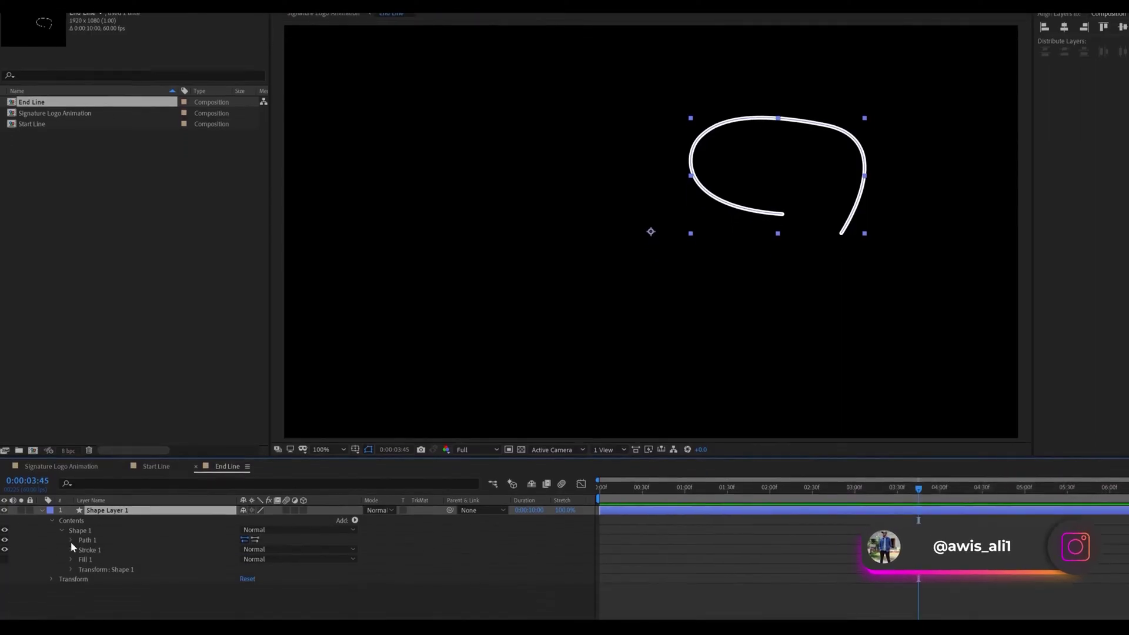
{"action": "left_click", "coordinate": [354, 559]}
{"action": "left_click", "coordinate": [268, 567]}
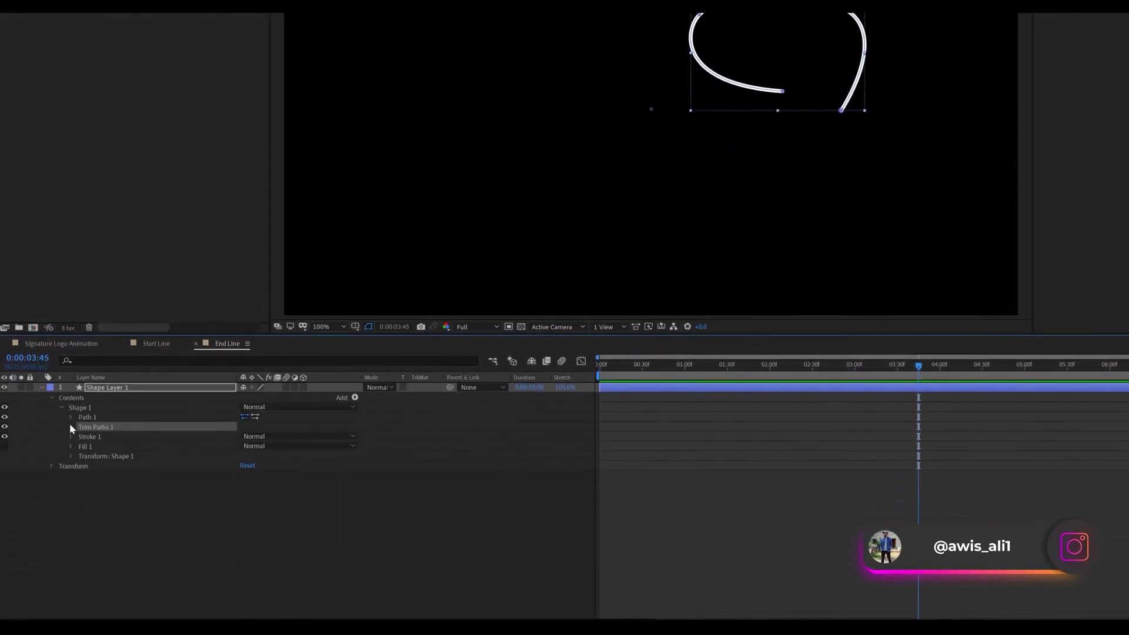
{"action": "left_click", "coordinate": [70, 427]}
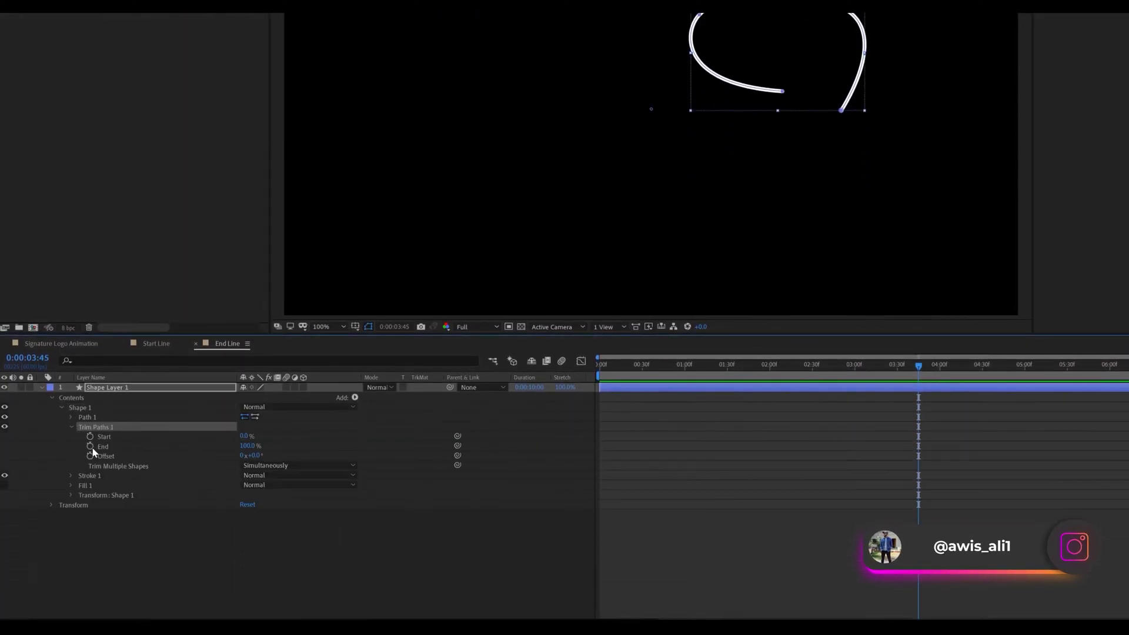
Keyframe the end line's Trim Paths End from 0% at 0:00:03:45 to 100% at 0:00:04:45.
{"action": "left_click_drag", "start_coordinate": [246, 446], "coordinate": [208, 447]}
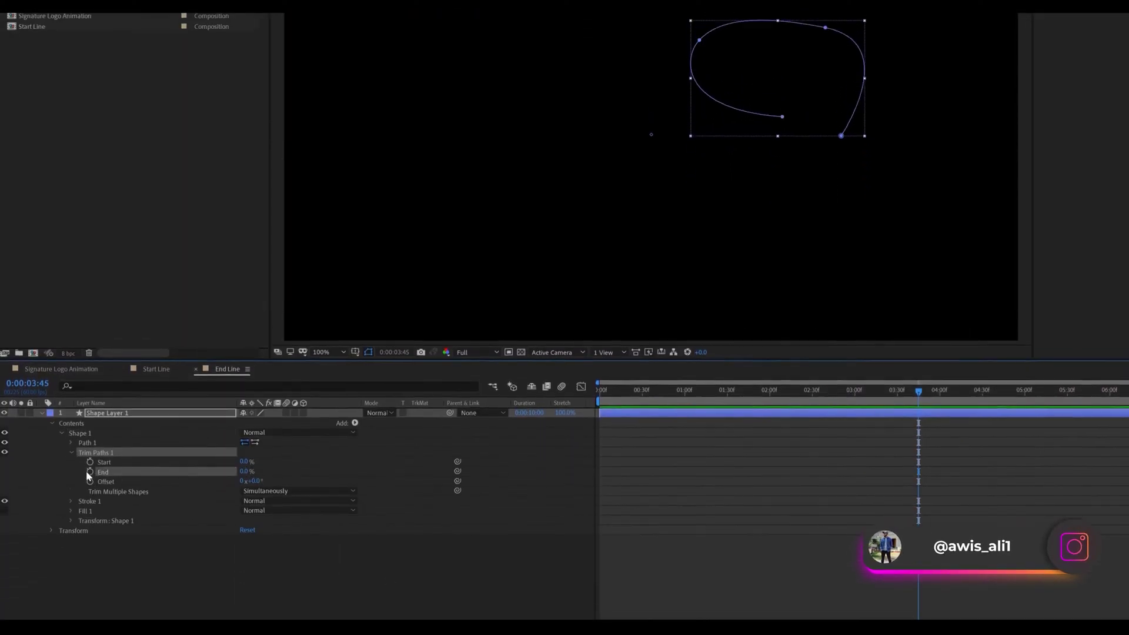
{"action": "left_click", "coordinate": [90, 446]}
{"action": "scroll", "coordinate": [953, 413], "scroll_direction": "up", "scroll_amount": 2}
{"action": "scroll", "coordinate": [889, 415], "scroll_direction": "down", "scroll_amount": 1}
{"action": "left_click_drag", "start_coordinate": [879, 365], "coordinate": [957, 375]}
{"action": "left_click_drag", "start_coordinate": [957, 450], "coordinate": [1048, 450]}
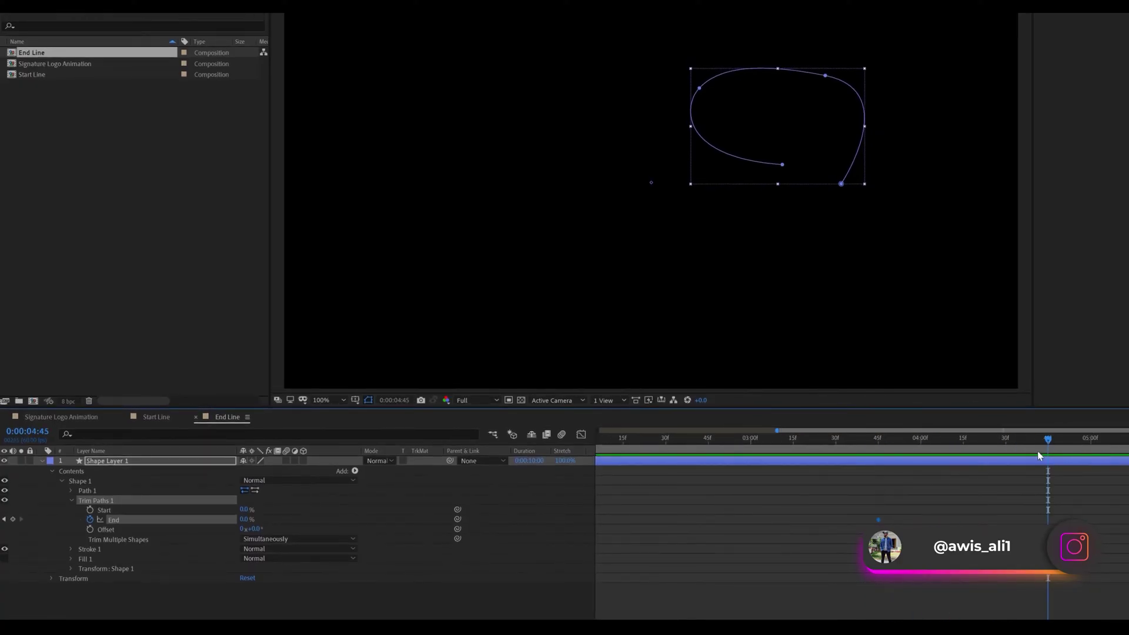
{"action": "left_click_drag", "start_coordinate": [245, 519], "coordinate": [323, 530]}
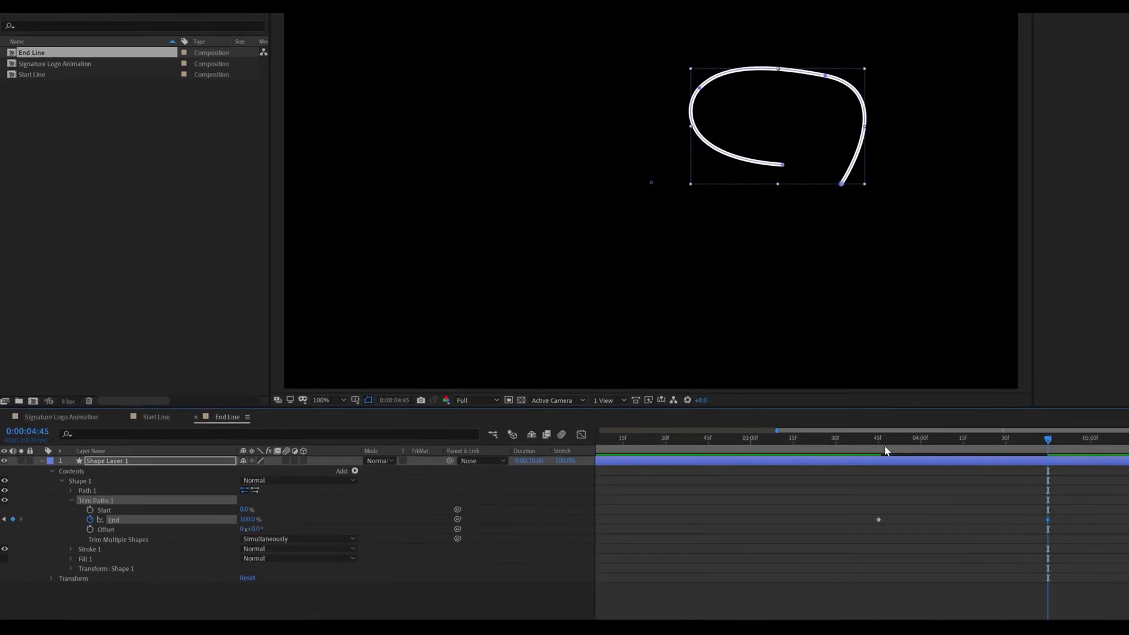
Keyframe the end line's Trim Paths Start from 0% at 0:00:03:45 up to near the path's end at 0:00:04:45, leaving a short crossbar.
{"action": "left_click_drag", "start_coordinate": [884, 445], "coordinate": [878, 445]}
{"action": "left_click", "coordinate": [90, 510]}
{"action": "left_click", "coordinate": [1044, 446]}
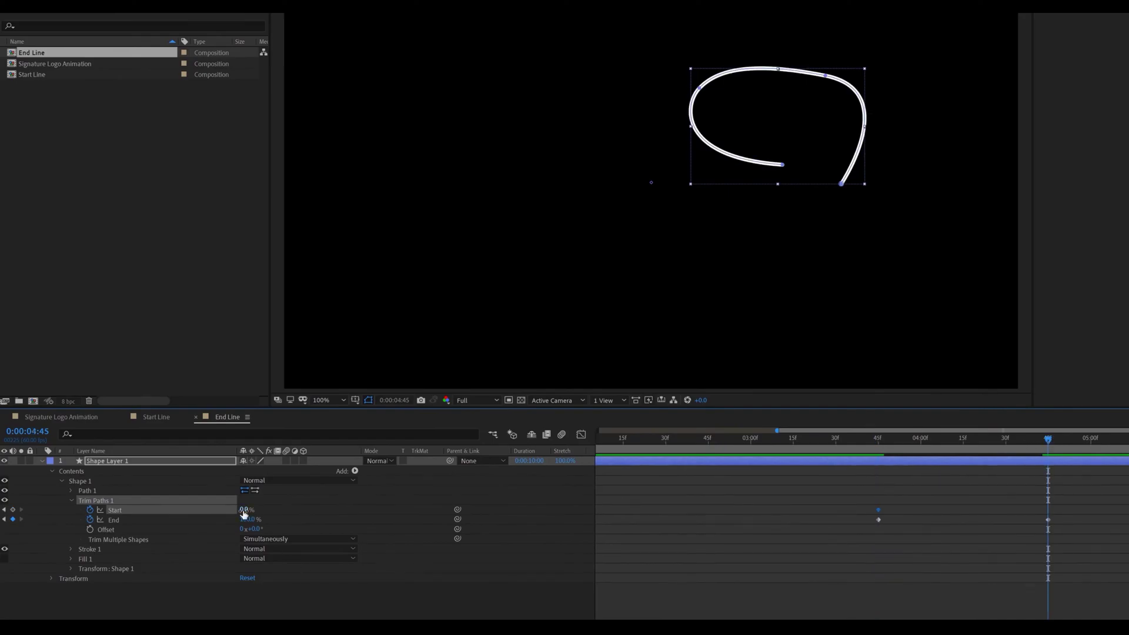
{"action": "left_click_drag", "start_coordinate": [243, 509], "coordinate": [292, 510]}
Apply Easy Ease to the end line's Start and End keyframes and extend the end keyframes' influence toward the start in the speed graph.
{"action": "mouse_move", "coordinate": [881, 449]}
{"action": "left_mouse_down"}
{"action": "mouse_move", "coordinate": [1011, 448]}
{"action": "mouse_move", "coordinate": [878, 450]}
{"action": "left_mouse_up"}
{"action": "left_click_drag", "start_coordinate": [1073, 500], "coordinate": [866, 521]}
{"action": "key", "text": "F9"}
{"action": "key", "text": "shift+F3"}
{"action": "left_click_drag", "start_coordinate": [991, 618], "coordinate": [897, 619]}
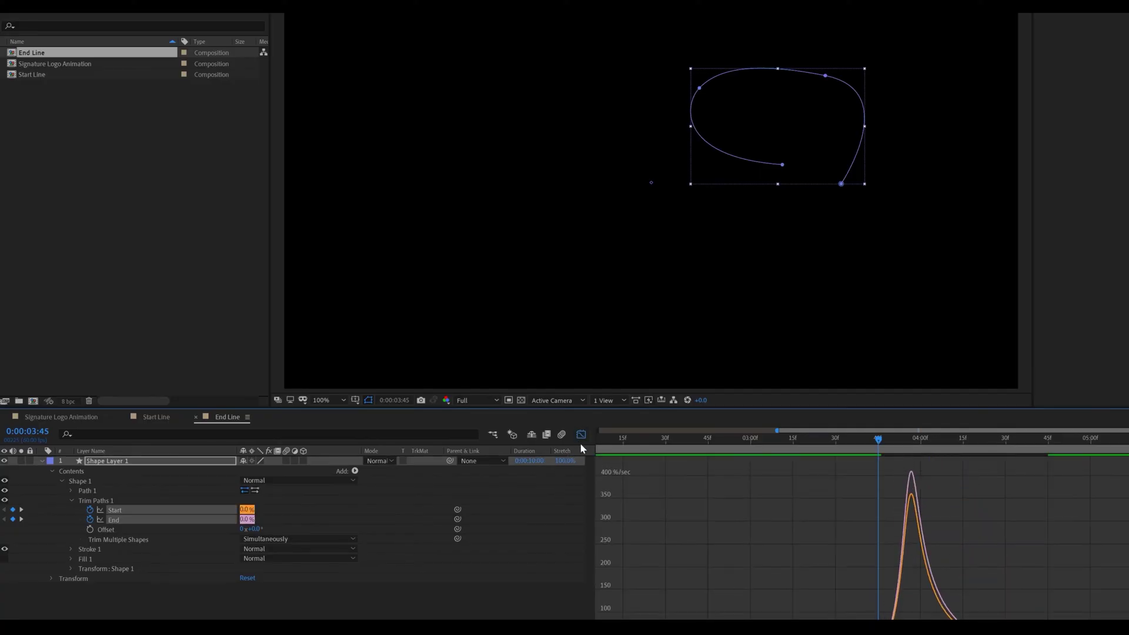
{"action": "left_click", "coordinate": [580, 435]}
{"action": "left_click_drag", "start_coordinate": [1070, 502], "coordinate": [893, 511]}
{"action": "left_click_drag", "start_coordinate": [880, 441], "coordinate": [1062, 444]}
Return to the Signature Logo Animation composition and preview the signature with its end line.
{"action": "left_click", "coordinate": [70, 528]}
{"action": "left_click", "coordinate": [60, 417]}
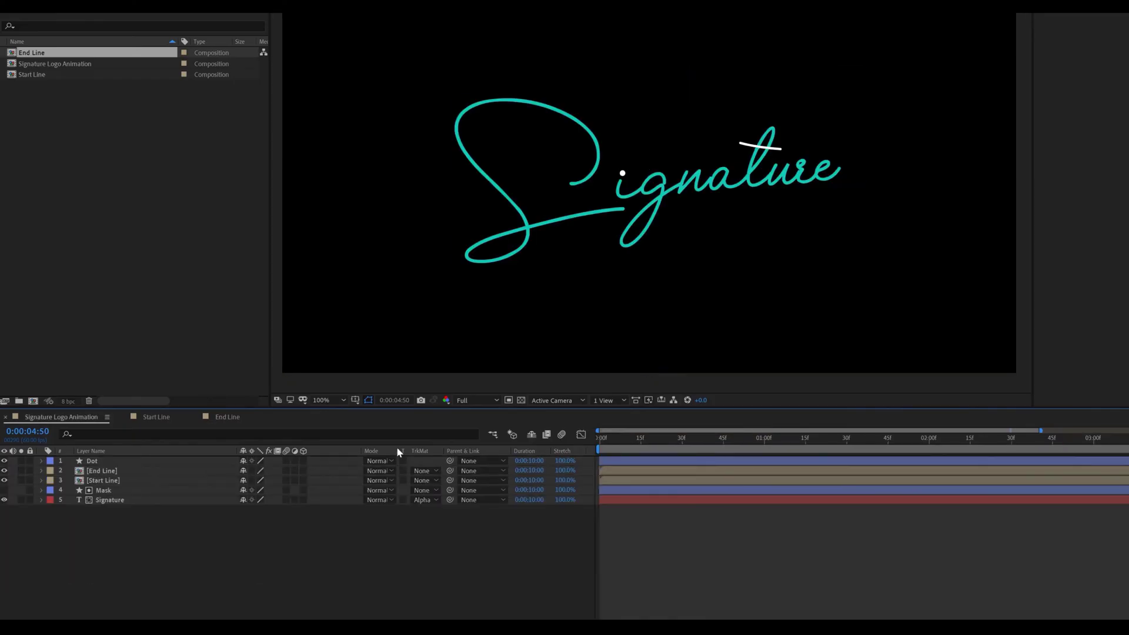
{"action": "scroll", "coordinate": [686, 216], "scroll_direction": "down", "scroll_amount": 1}
{"action": "left_click_drag", "start_coordinate": [647, 439], "coordinate": [990, 426]}
{"action": "key", "text": "space"}
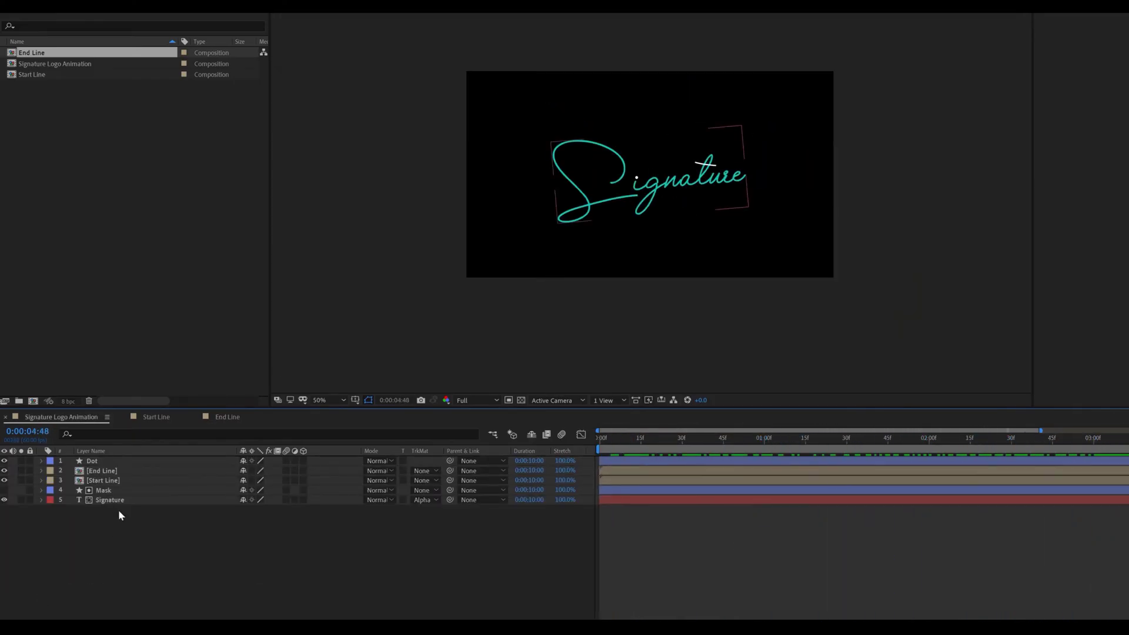
{"action": "left_click_drag", "start_coordinate": [644, 439], "coordinate": [743, 416]}
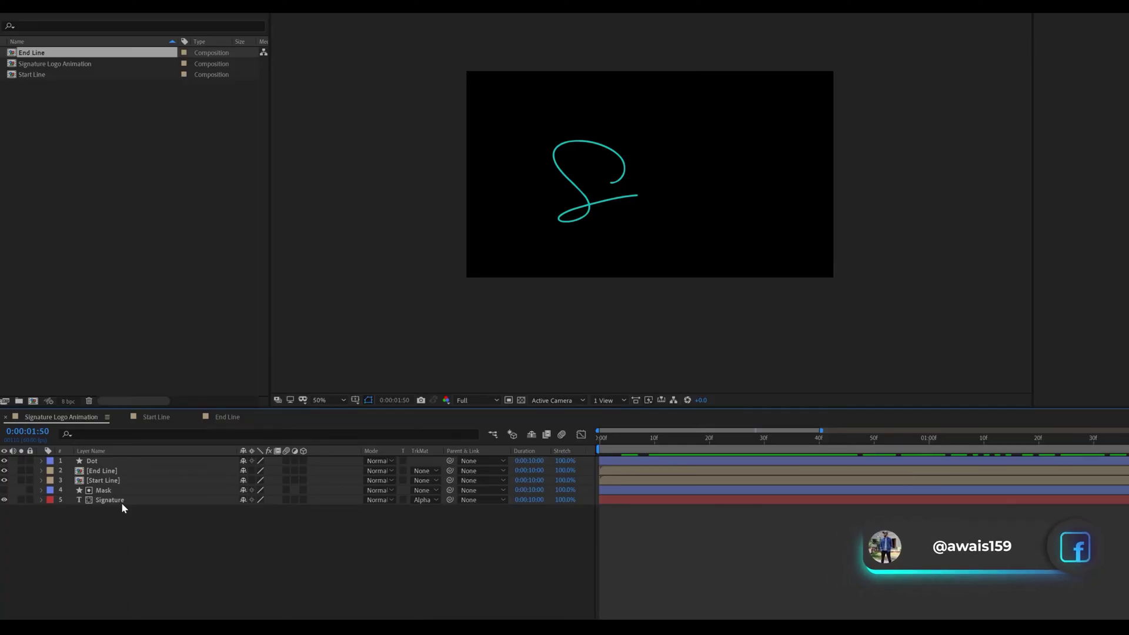
Duplicate the Signature and Mask layers together and shift the copies to start at 0:00:00:10.
{"action": "left_click", "coordinate": [121, 501]}
{"action": "left_click", "coordinate": [111, 490], "text": "ctrl"}
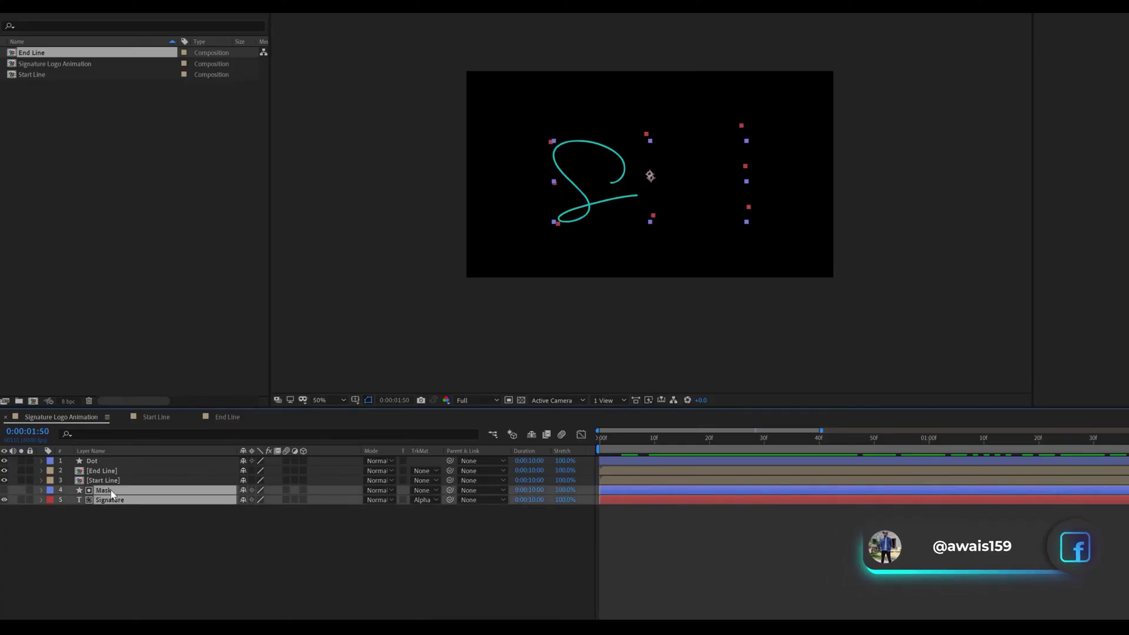
{"action": "key", "text": "ctrl+d"}
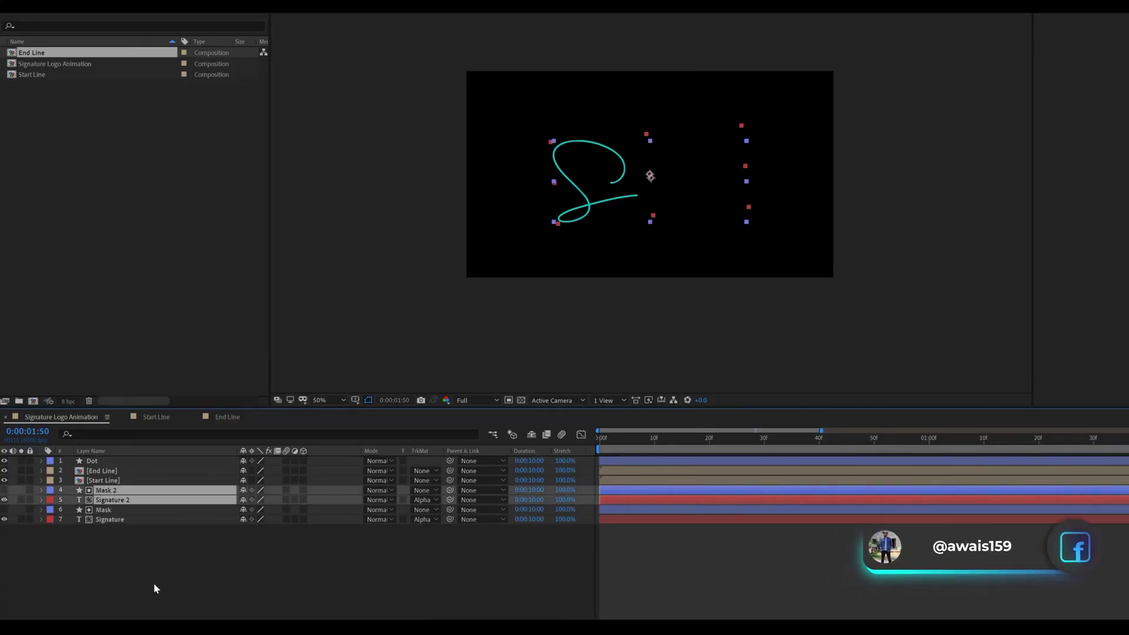
{"action": "left_click", "coordinate": [653, 445]}
{"action": "left_click_drag", "start_coordinate": [645, 491], "coordinate": [702, 490]}
{"action": "left_click", "coordinate": [352, 577]}
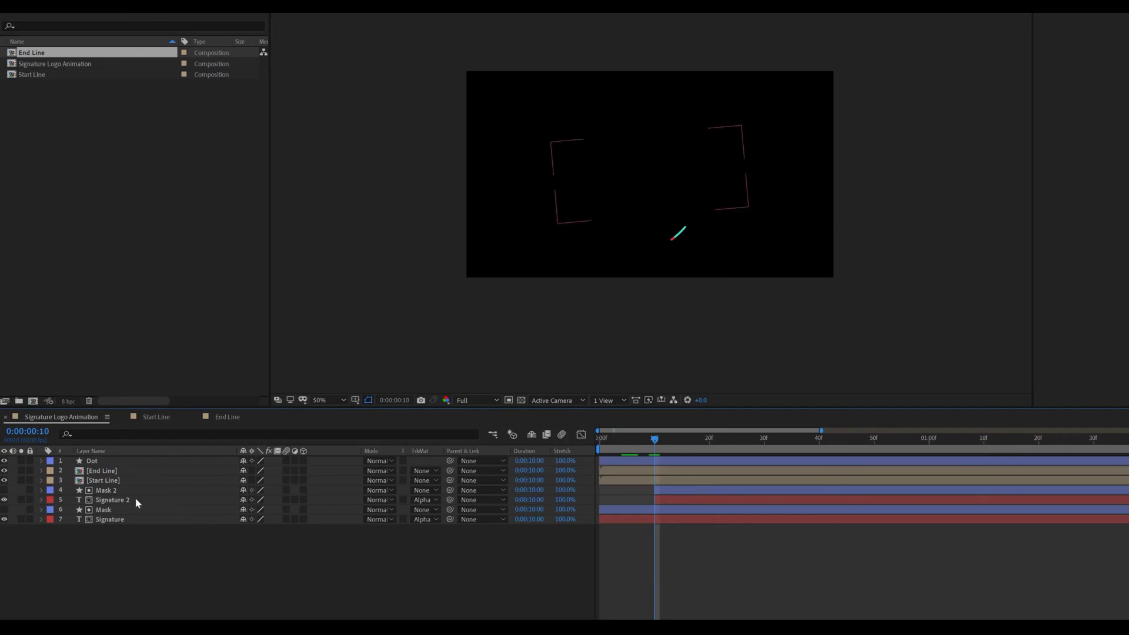
Duplicate the Signature 2 and Mask 2 layers and shift the new copies to start at 0:00:00:20.
{"action": "left_click", "coordinate": [136, 501]}
{"action": "left_click", "coordinate": [136, 490], "text": "ctrl"}
{"action": "key", "text": "ctrl+d"}
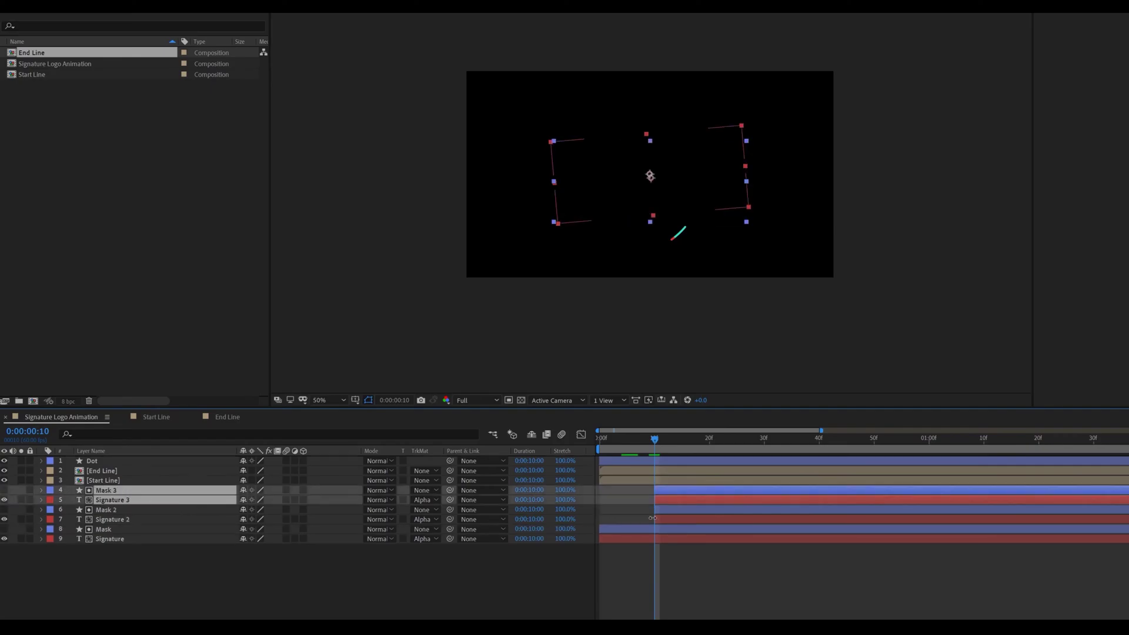
{"action": "left_click_drag", "start_coordinate": [687, 493], "coordinate": [736, 494]}
{"action": "left_click", "coordinate": [708, 442]}
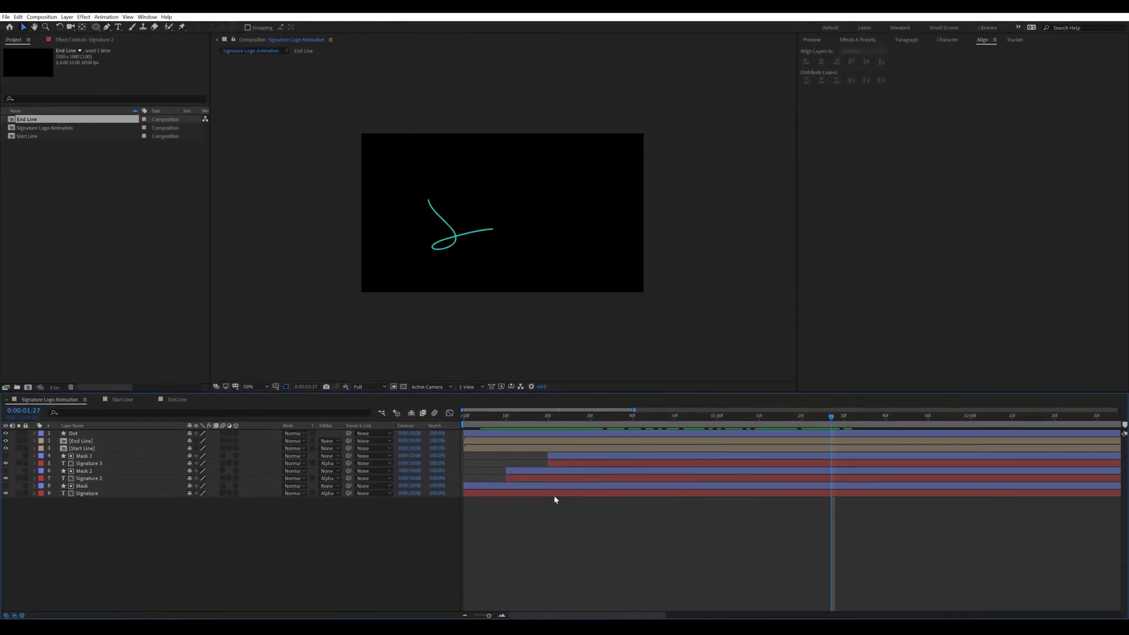
Change the Signature 2 text layer's fill color to red.
{"action": "left_click", "coordinate": [553, 495]}
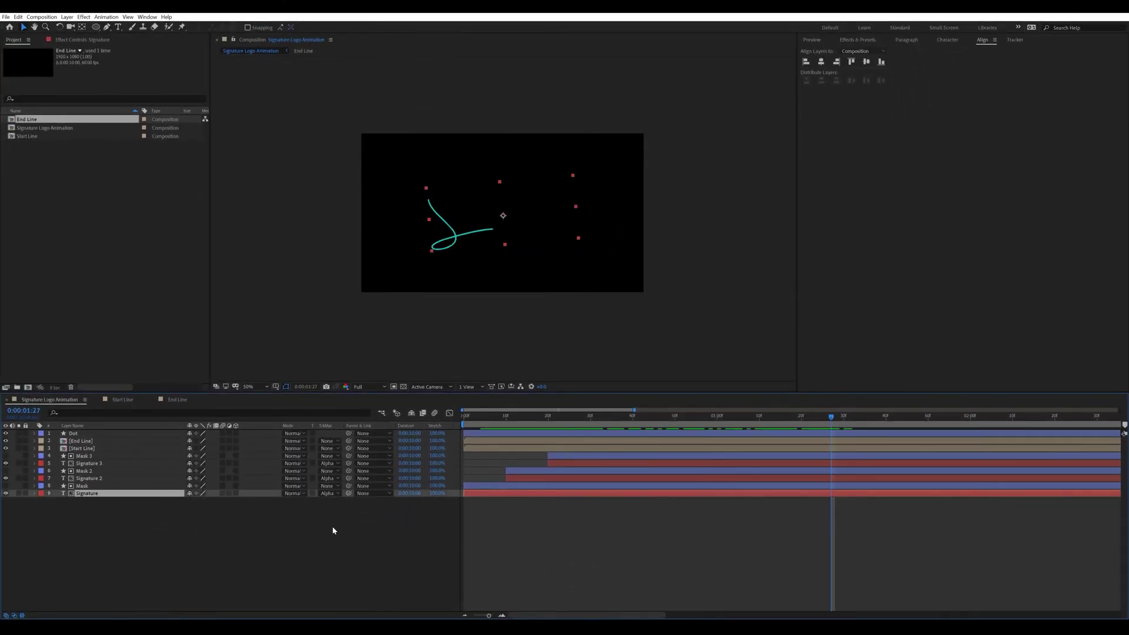
{"action": "left_click", "coordinate": [947, 40]}
{"action": "left_click", "coordinate": [573, 478]}
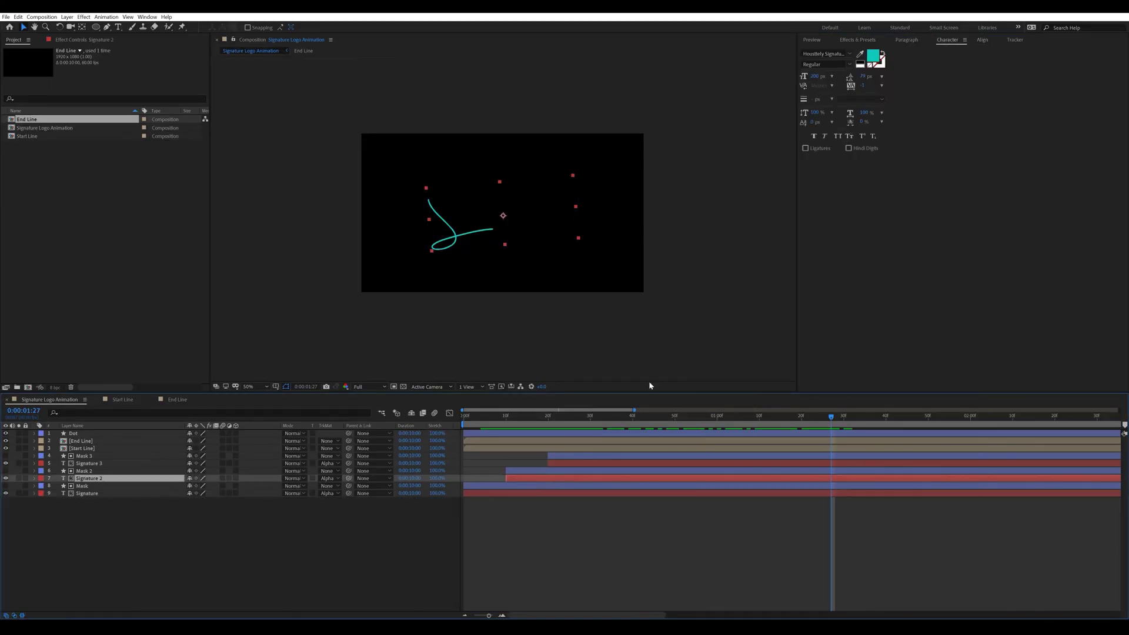
{"action": "left_click", "coordinate": [873, 57]}
{"action": "left_click_drag", "start_coordinate": [815, 335], "coordinate": [812, 277]}
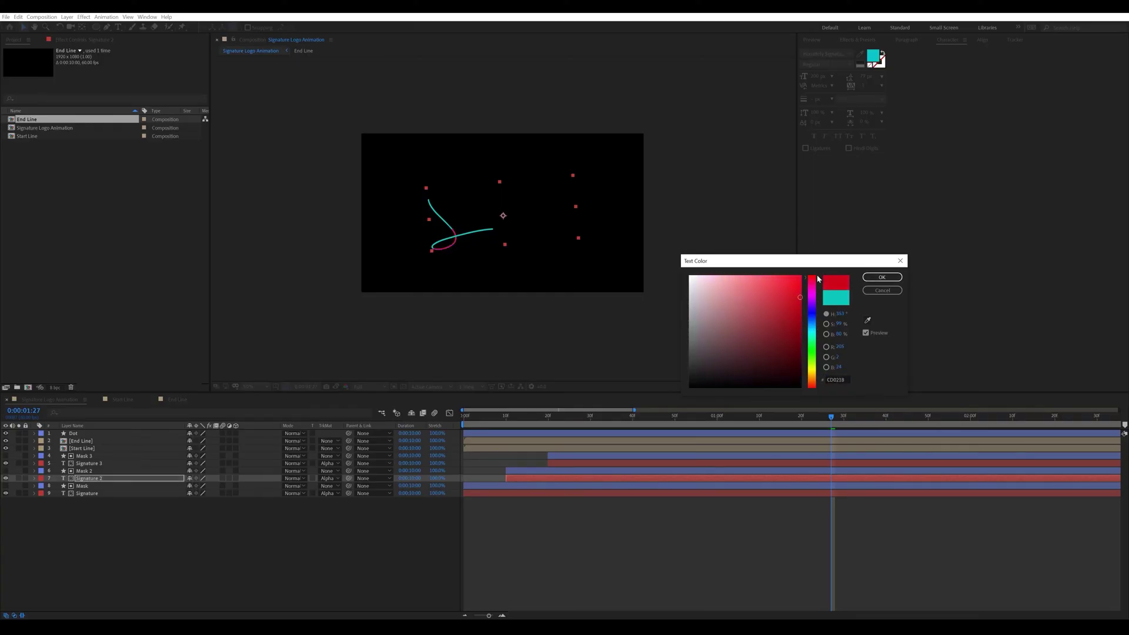
{"action": "left_click", "coordinate": [881, 276]}
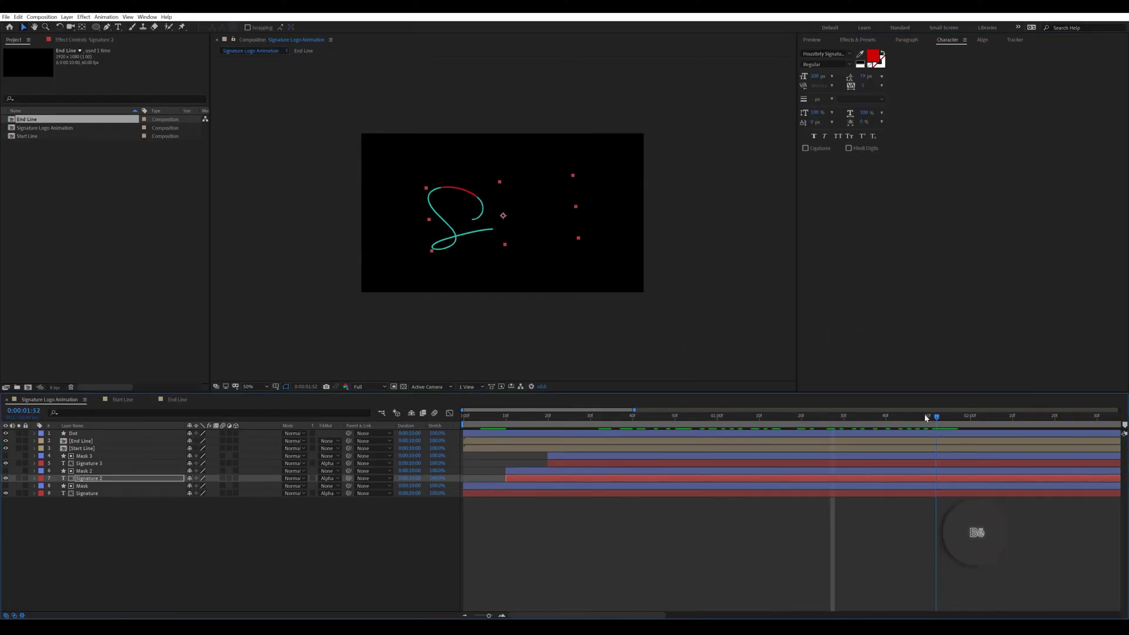
Change the Signature 3 text layer's fill color to white.
{"action": "left_click", "coordinate": [604, 463]}
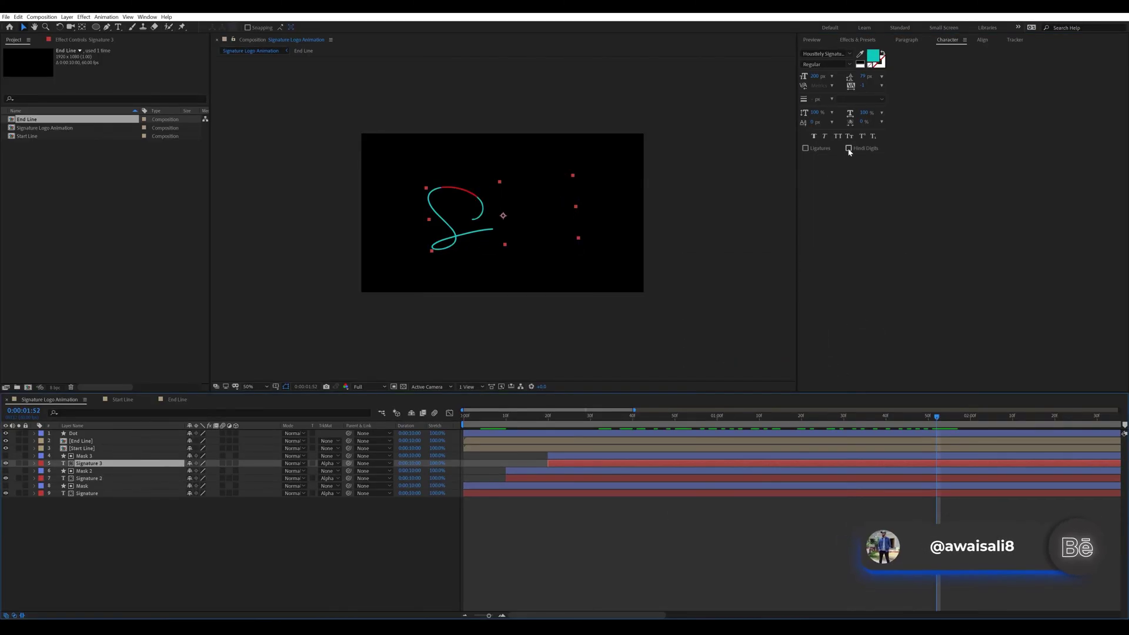
{"action": "left_click", "coordinate": [873, 56]}
{"action": "left_click_drag", "start_coordinate": [732, 329], "coordinate": [655, 222]}
{"action": "left_click", "coordinate": [881, 277]}
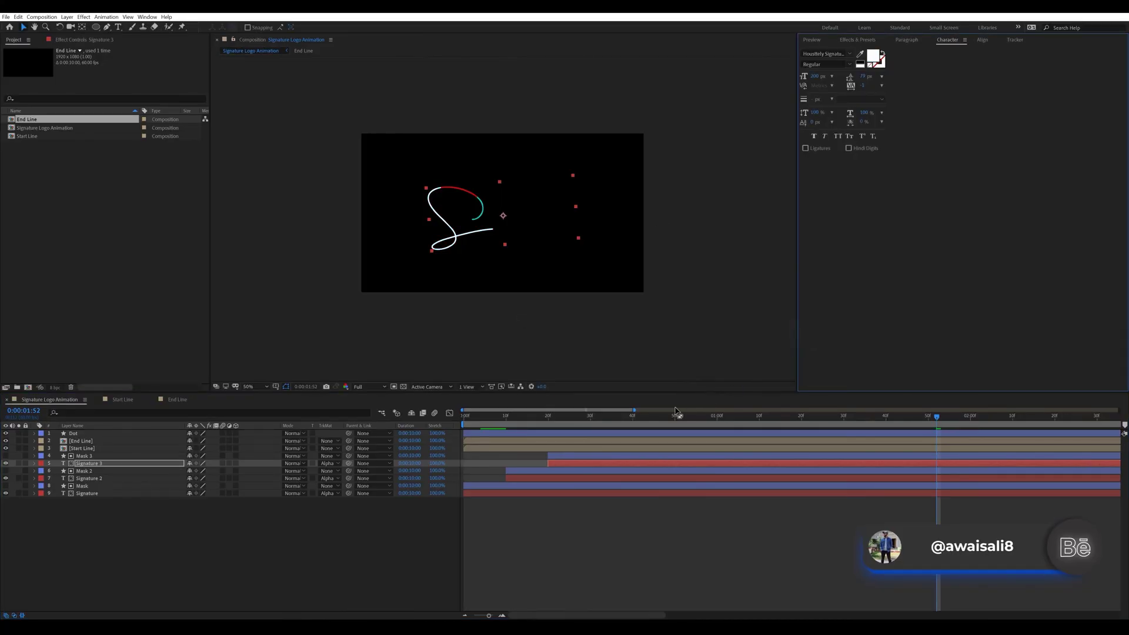
Show the whole timeline with no layers selected and scrub through the multicoloured signature animation.
{"action": "mouse_move", "coordinate": [547, 418]}
{"action": "left_mouse_down"}
{"action": "mouse_move", "coordinate": [995, 417]}
{"action": "mouse_move", "coordinate": [957, 433]}
{"action": "mouse_move", "coordinate": [523, 406]}
{"action": "mouse_move", "coordinate": [834, 411]}
{"action": "mouse_move", "coordinate": [1005, 444]}
{"action": "left_mouse_up"}
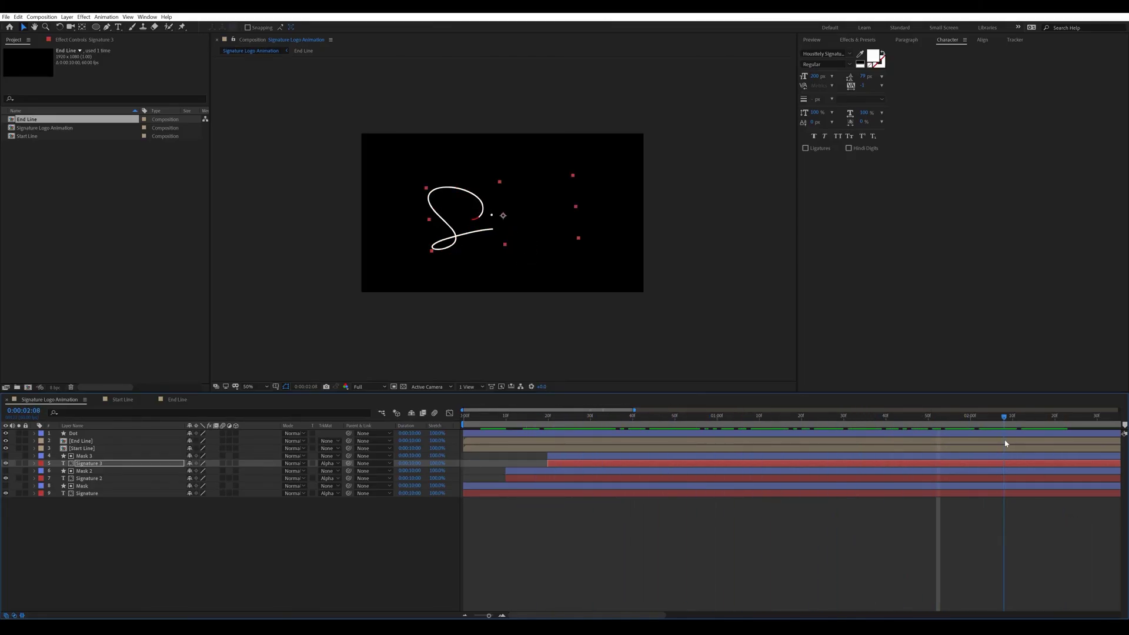
{"action": "key", "text": "F2"}
{"action": "key", "text": "minus"}
{"action": "key", "text": "minus"}
{"action": "key", "text": "minus"}
{"action": "mouse_move", "coordinate": [612, 419]}
{"action": "left_mouse_down"}
{"action": "mouse_move", "coordinate": [796, 423]}
{"action": "mouse_move", "coordinate": [504, 420]}
{"action": "mouse_move", "coordinate": [577, 421]}
{"action": "left_mouse_up"}
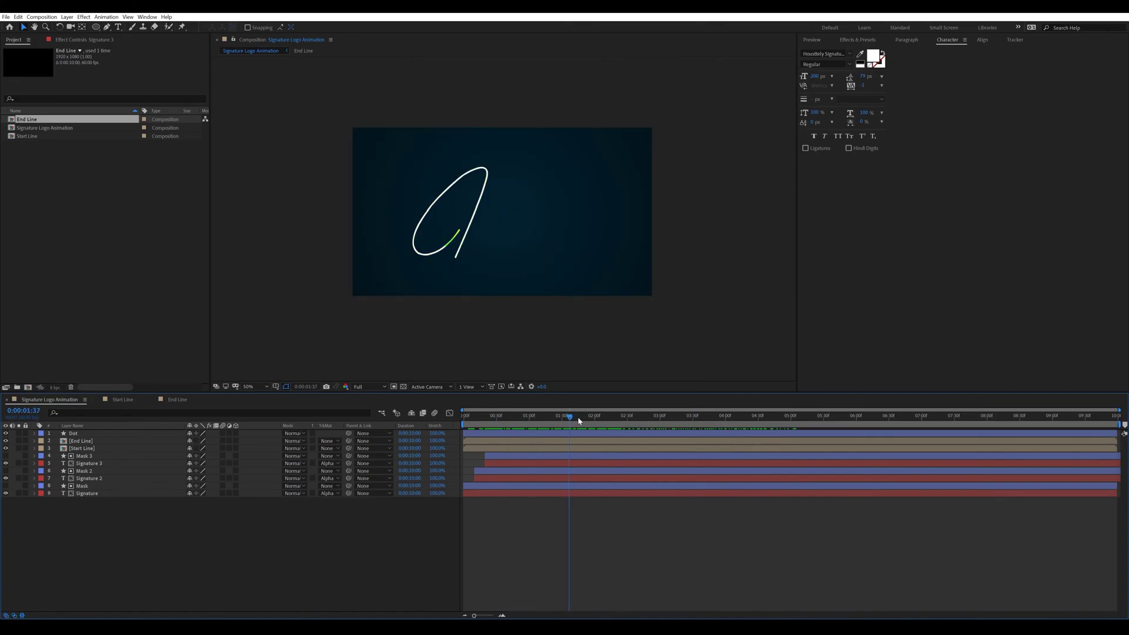